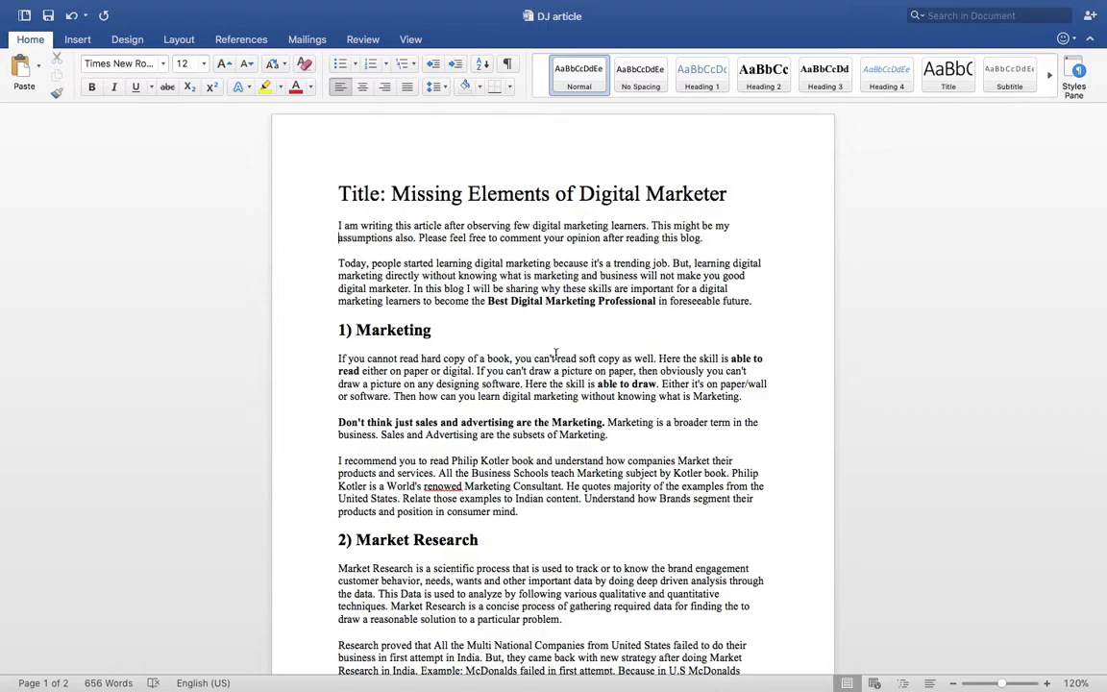
# Review the "Missing Elements of Digital Marketer" article from its title to the co-author line at the end.
pyautogui.scroll(-1, 565, 317)
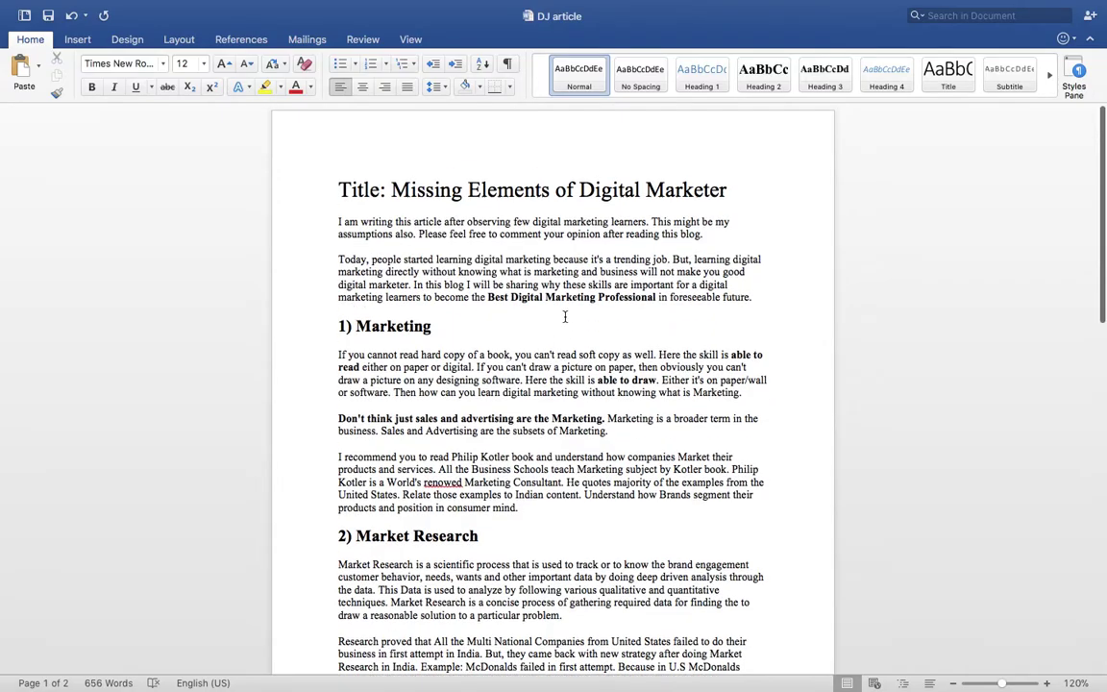
pyautogui.tripleClick(574, 191)
pyautogui.doubleClick(567, 191)
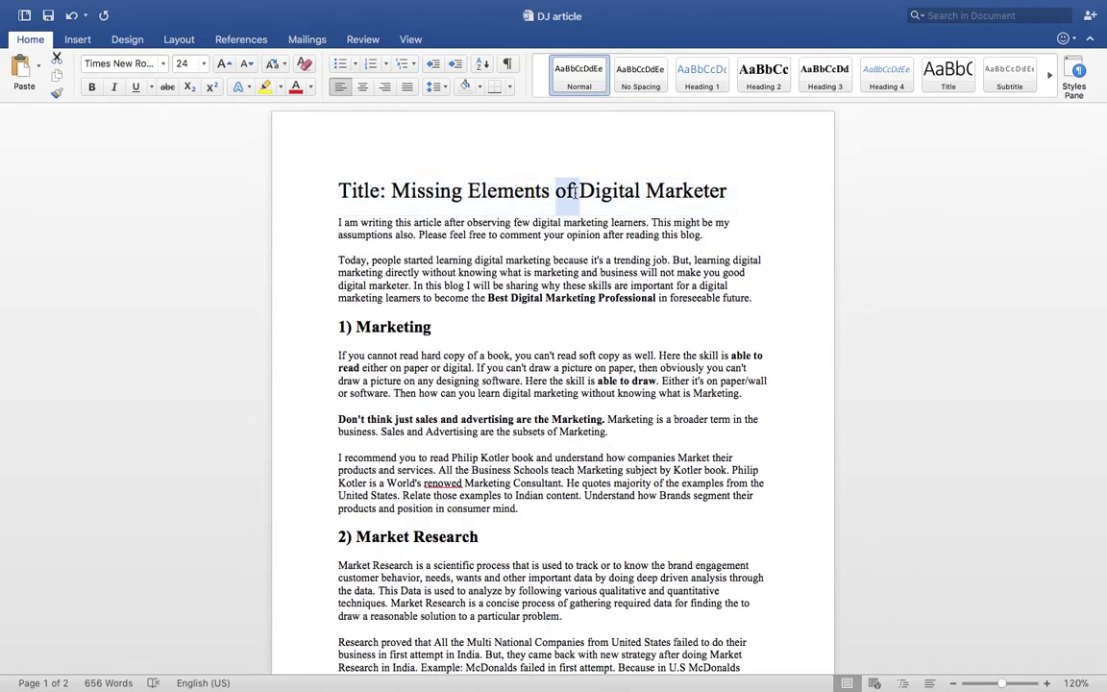
pyautogui.scroll(-3, 551, 366)
pyautogui.scroll(3, 551, 366)
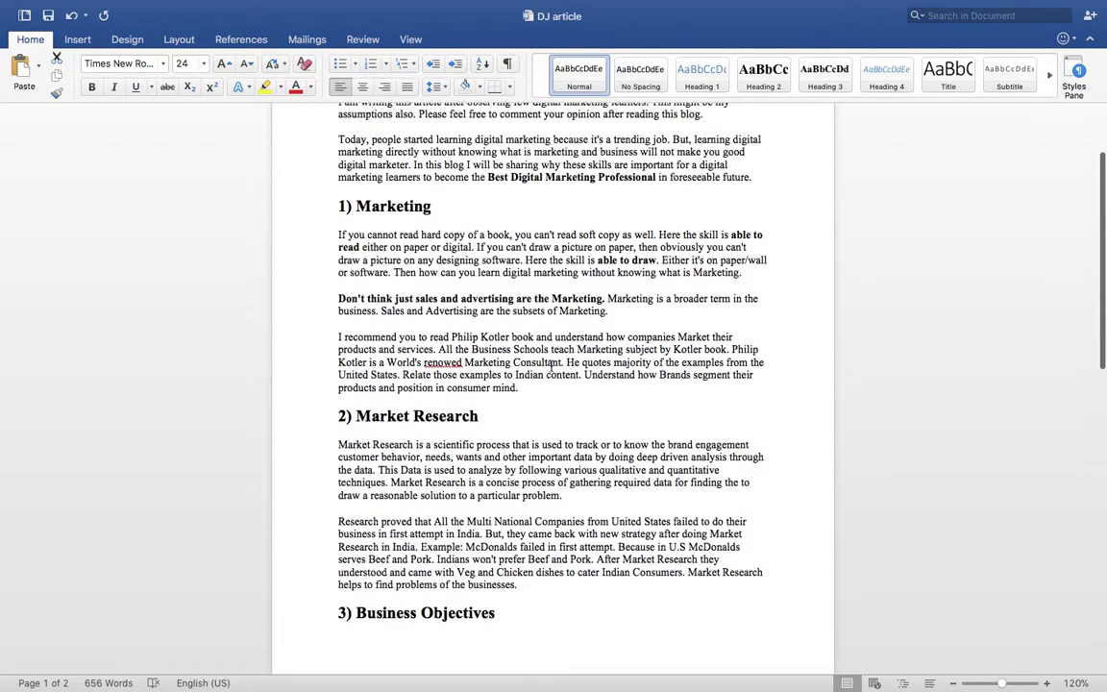
pyautogui.scroll(1, 550, 365)
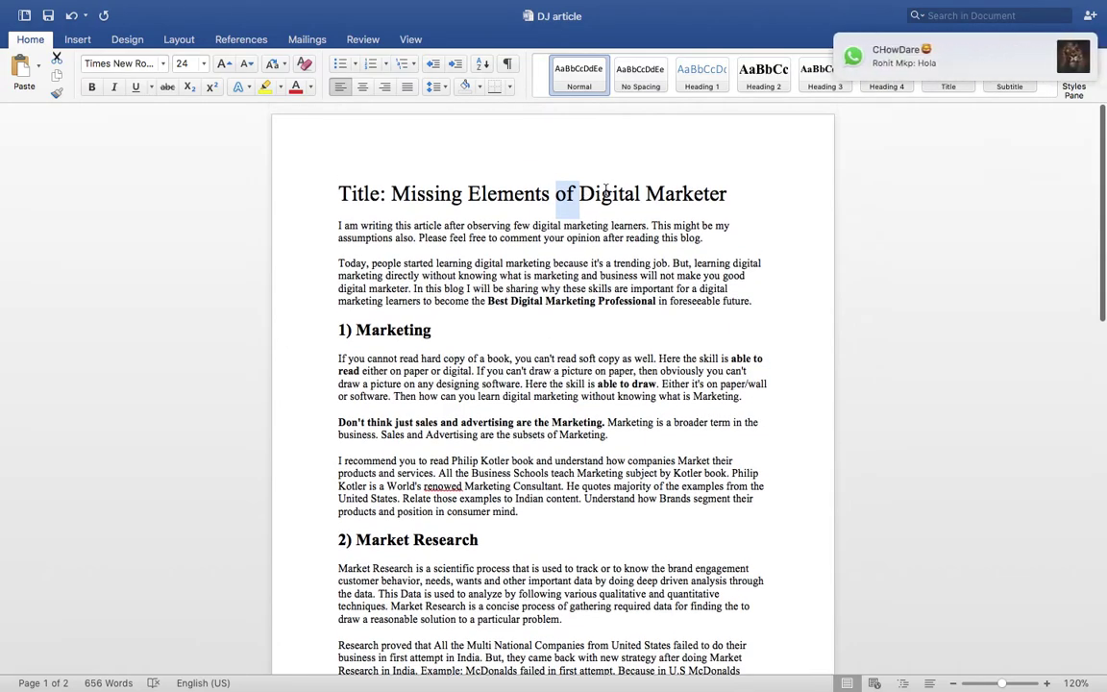
pyautogui.tripleClick(607, 191)
pyautogui.doubleClick(606, 191)
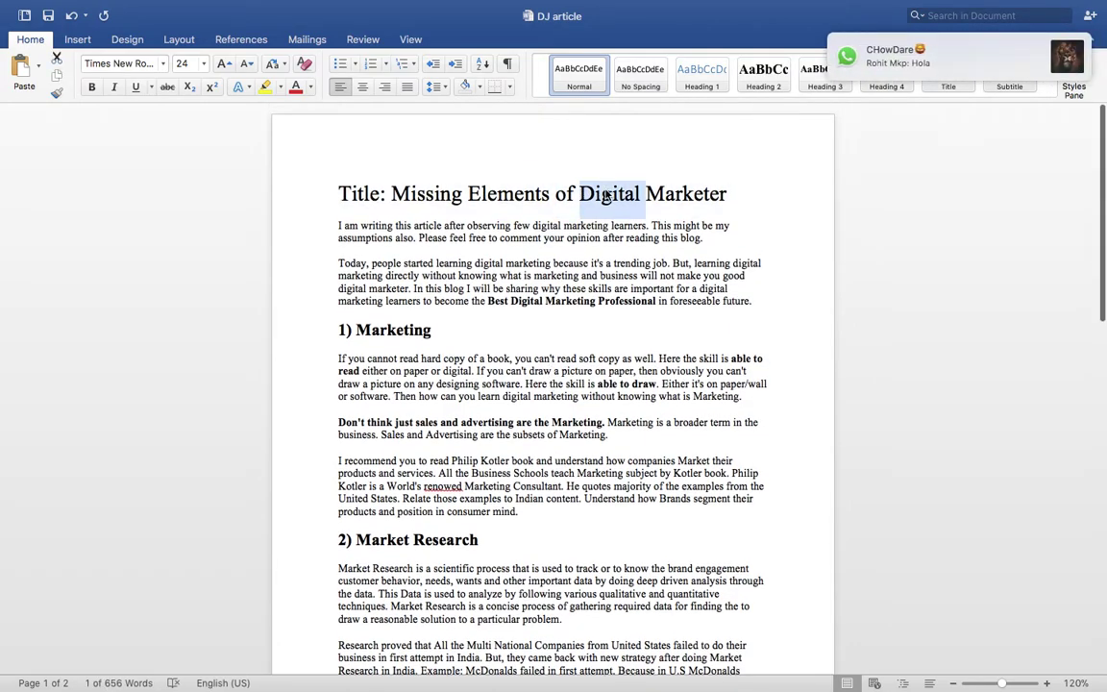
pyautogui.scroll(-1, 605, 189)
pyautogui.click(606, 188)
pyautogui.doubleClick(646, 175)
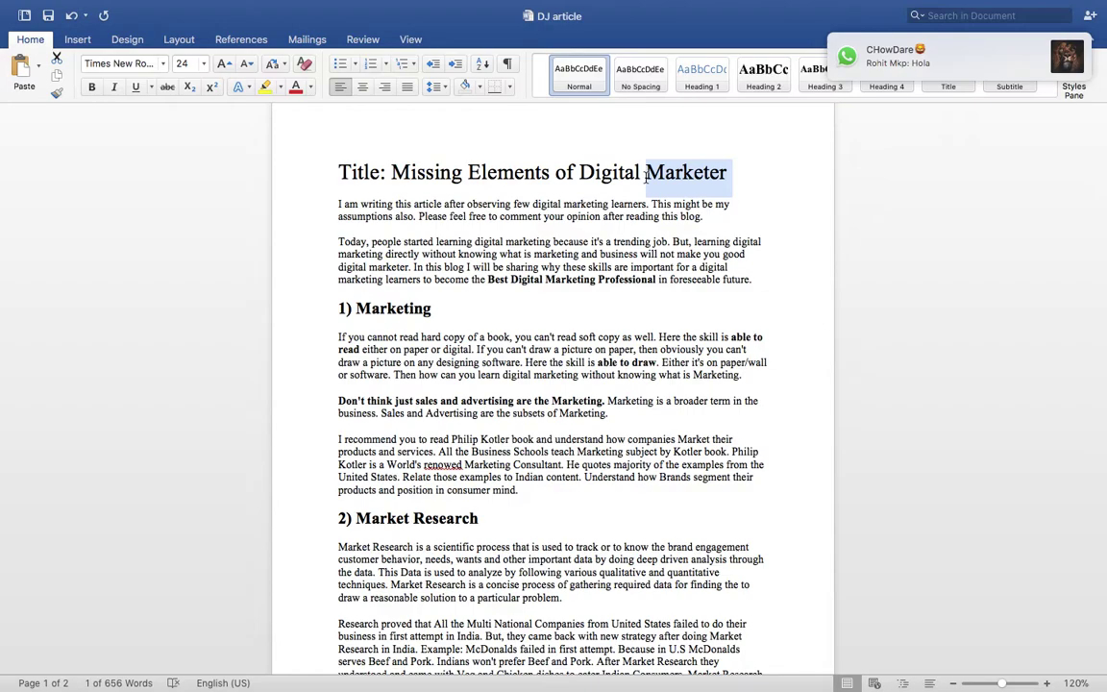
pyautogui.click(646, 175)
pyautogui.tripleClick(645, 175)
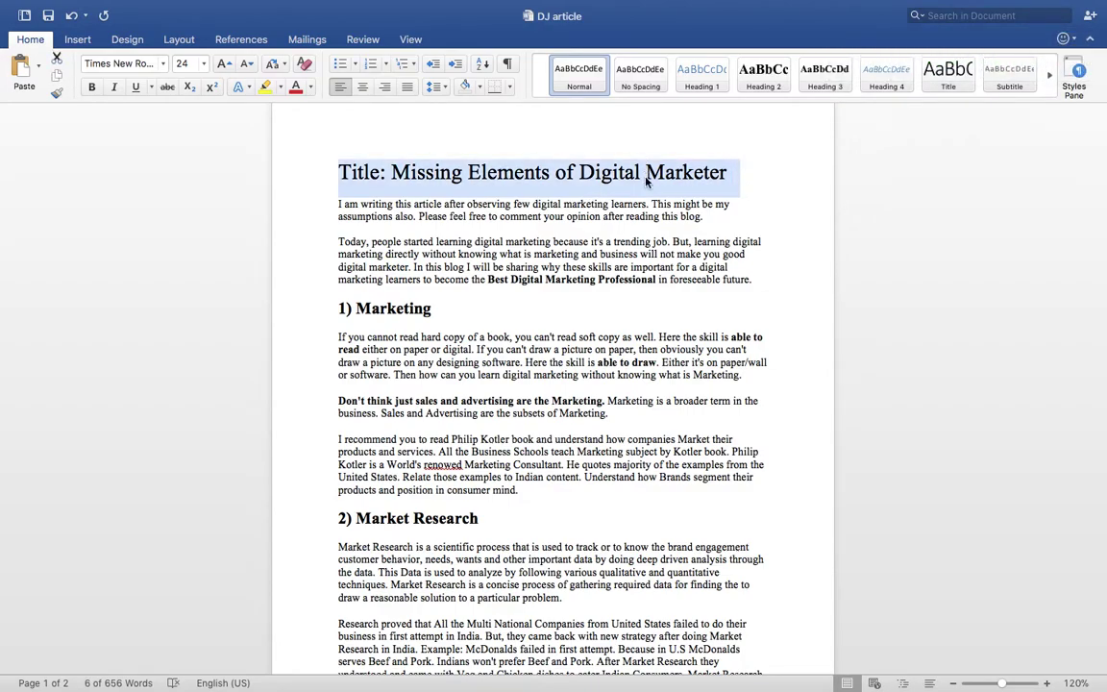
pyautogui.scroll(-2, 646, 178)
pyautogui.scroll(-2, 646, 177)
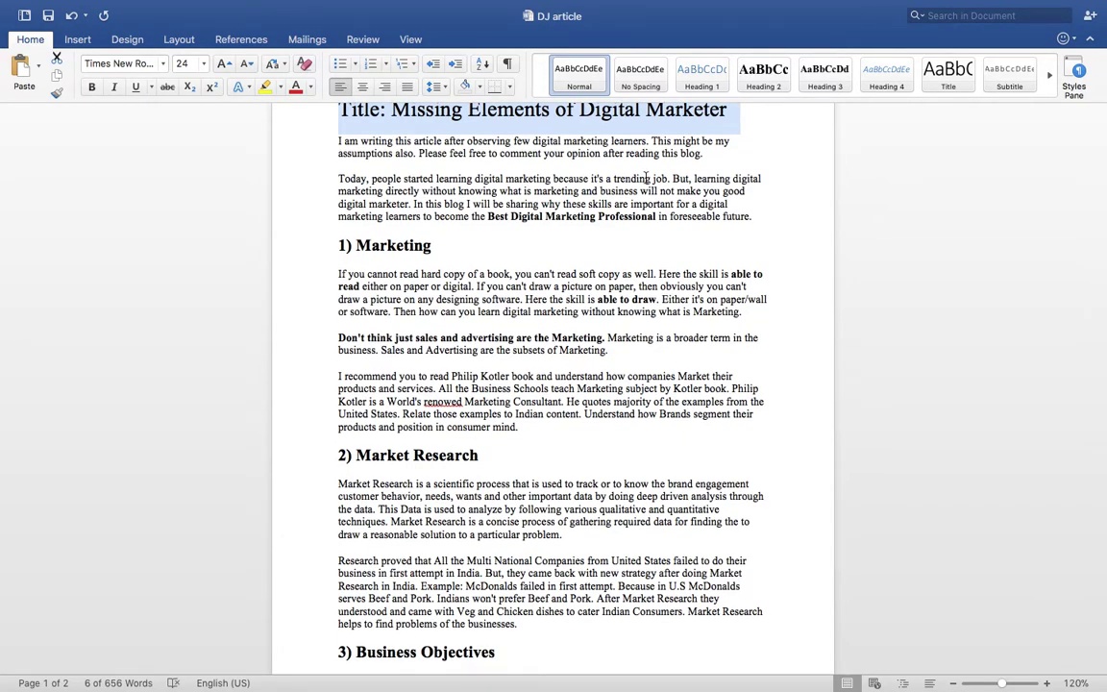
pyautogui.scroll(5, 646, 177)
pyautogui.scroll(-20, 646, 178)
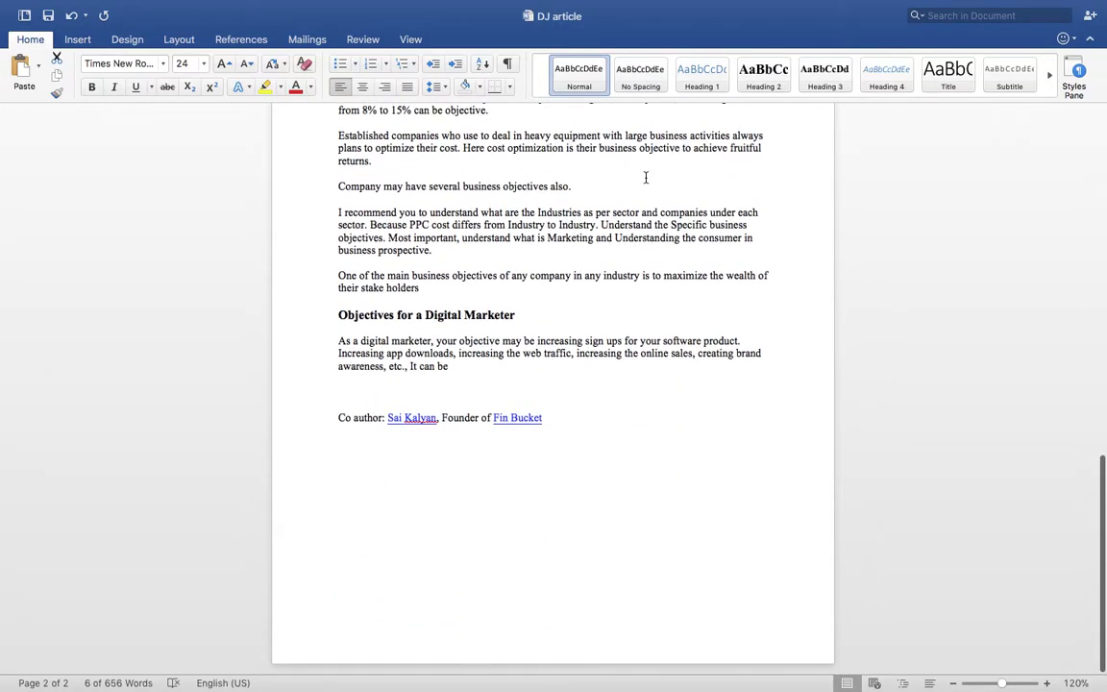
pyautogui.scroll(15, 645, 177)
pyautogui.scroll(10, 645, 177)
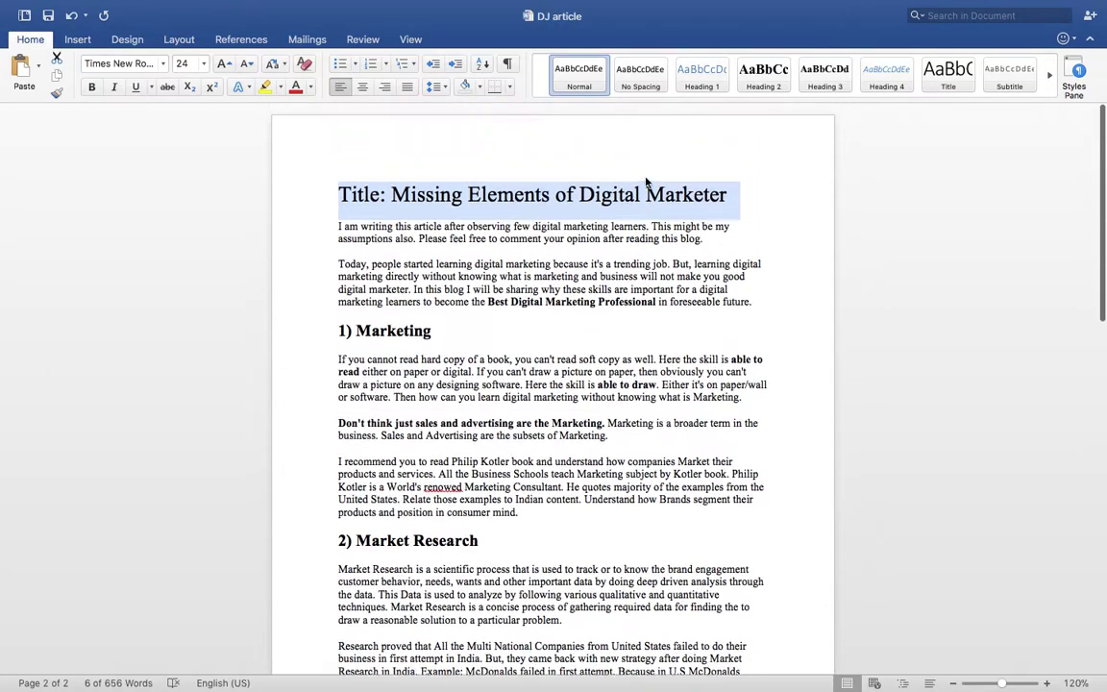
# Switch to the Chrome window with the WordPress admin and open the site's Dashboard.
pyautogui.hotkey('ctrl', 'Right')
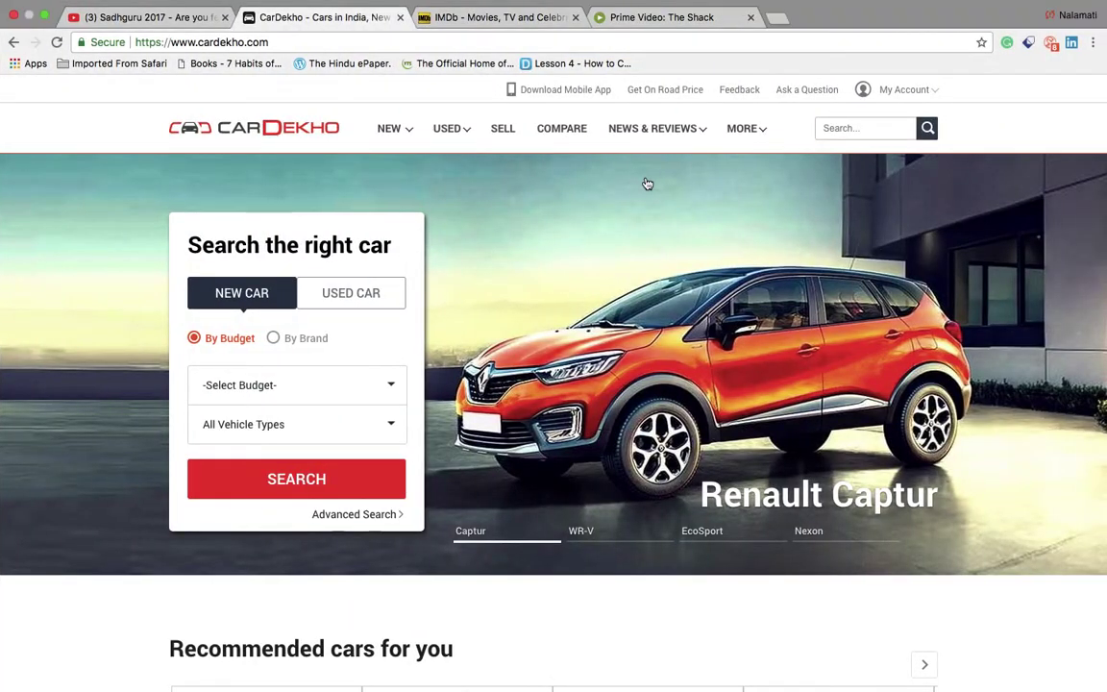
pyautogui.hotkey('ctrl', 'Right')
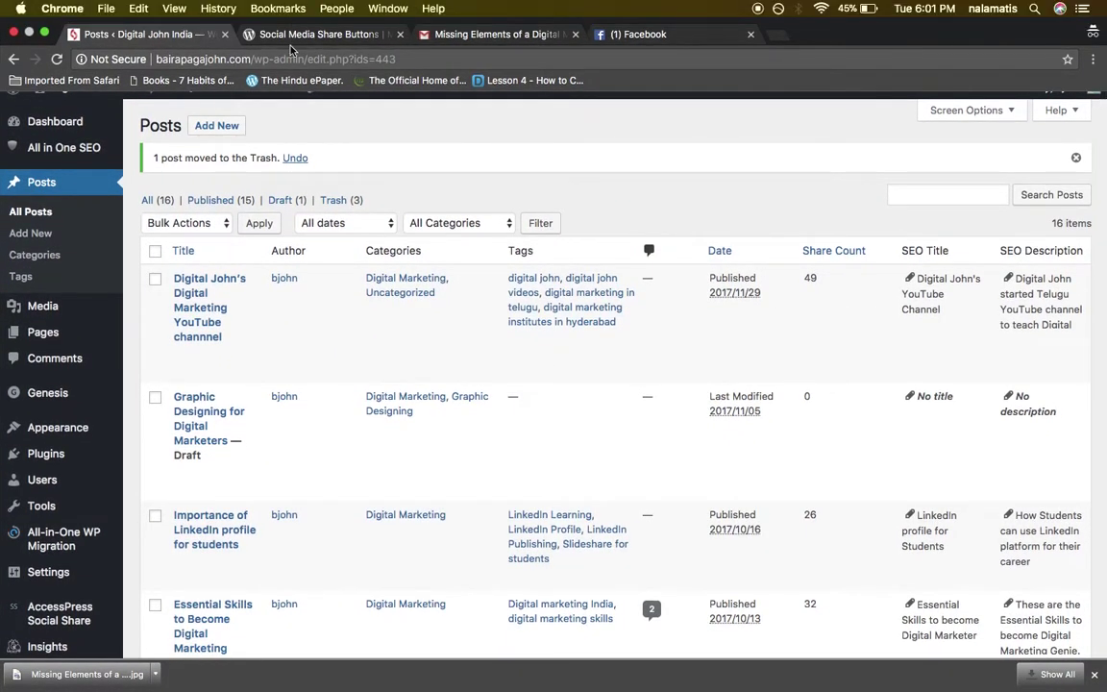
pyautogui.scroll(-3, 211, 328)
pyautogui.scroll(3, 210, 328)
pyautogui.click(54, 123)
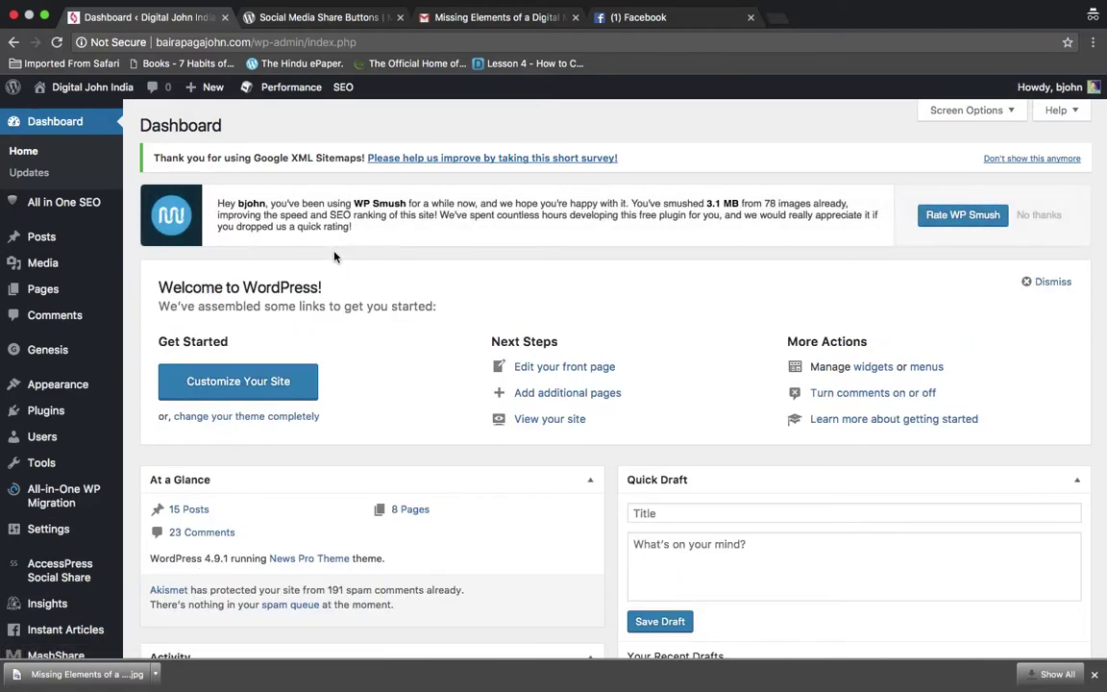
# Open the list of all posts and start a new post.
pyautogui.moveTo(81, 241)
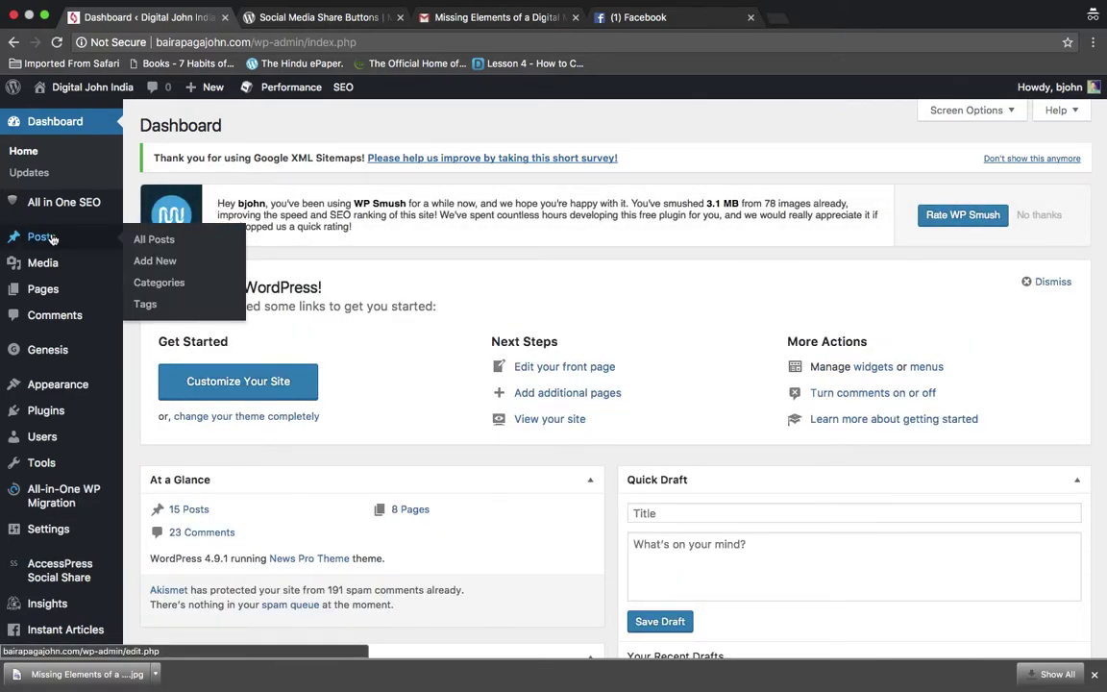
pyautogui.click(53, 239)
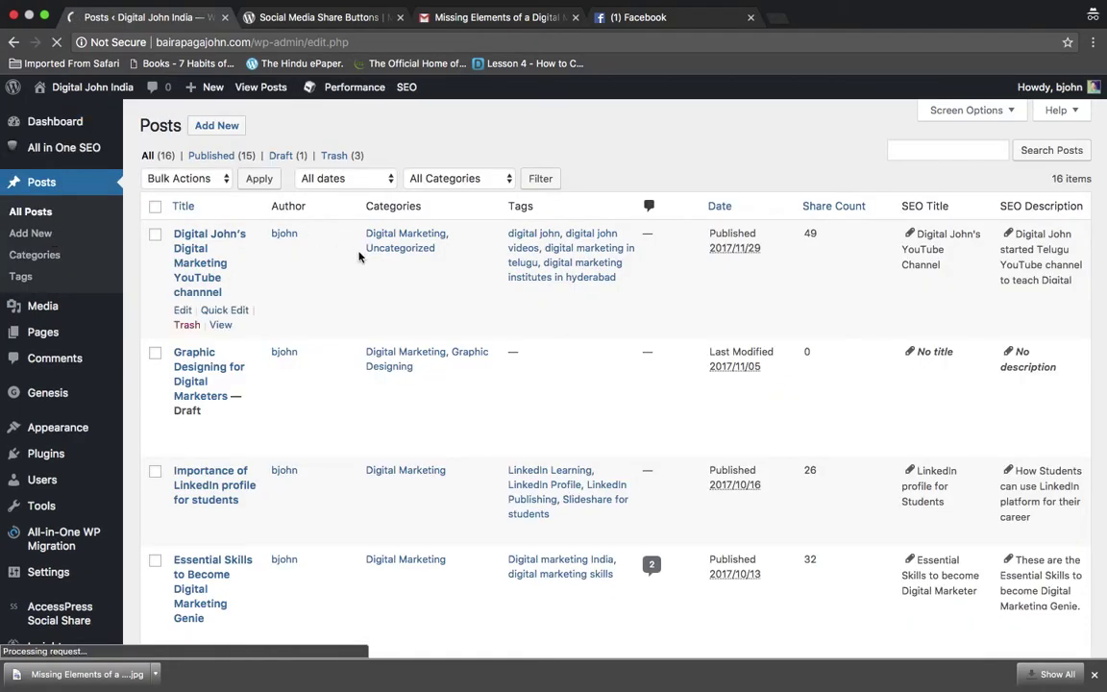
pyautogui.scroll(-7, 523, 405)
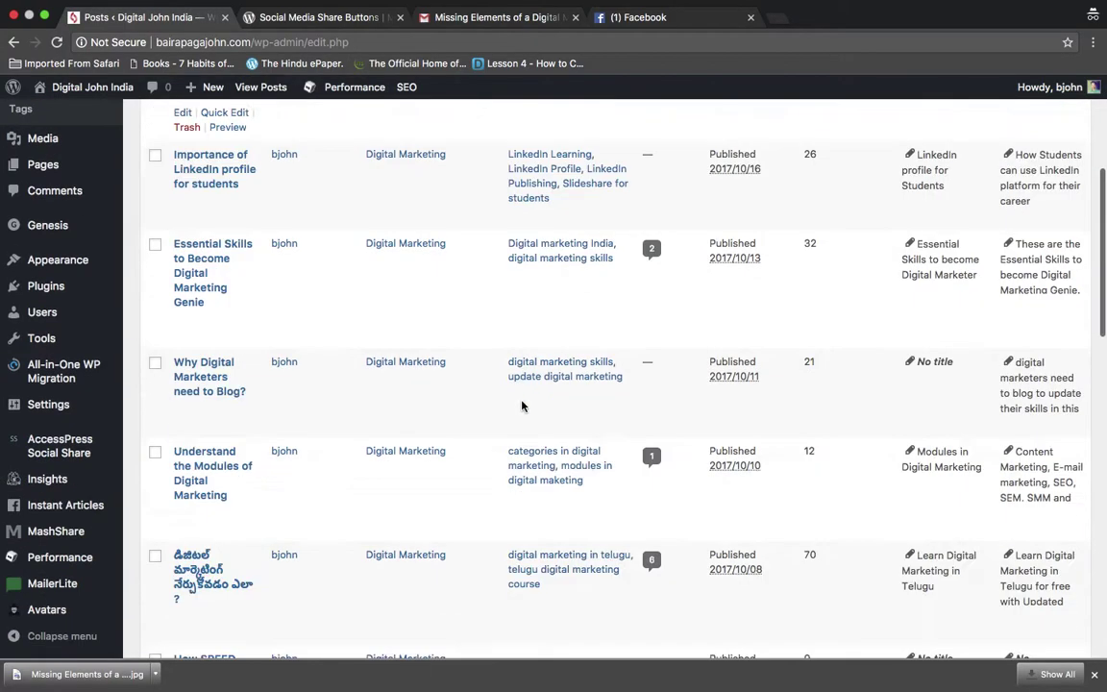
pyautogui.scroll(7, 522, 405)
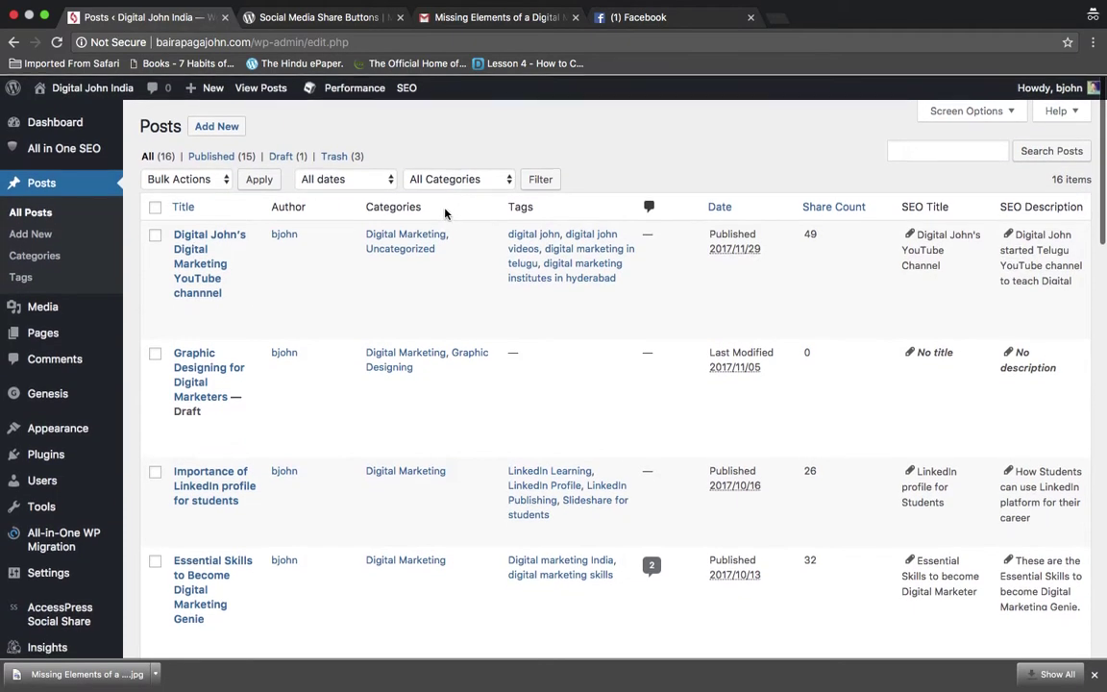
pyautogui.click(217, 125)
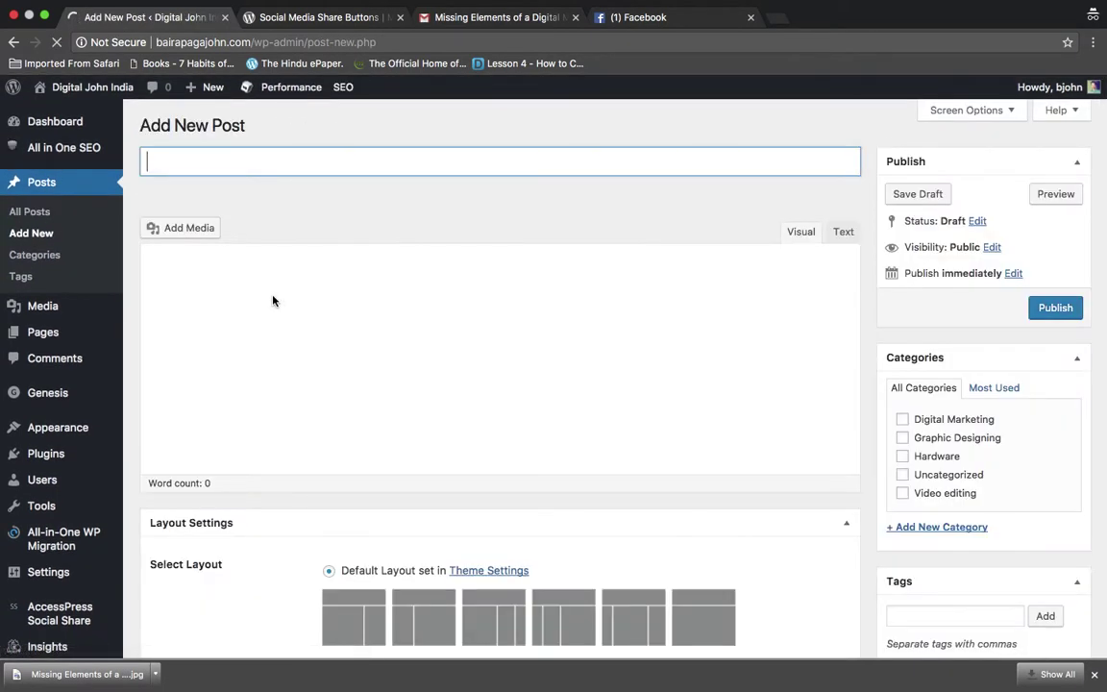
# Switch to Word and copy the entire text of the DJ article document.
pyautogui.hotkey('ctrl', 'Left')
pyautogui.hotkey('ctrl', 'Left')
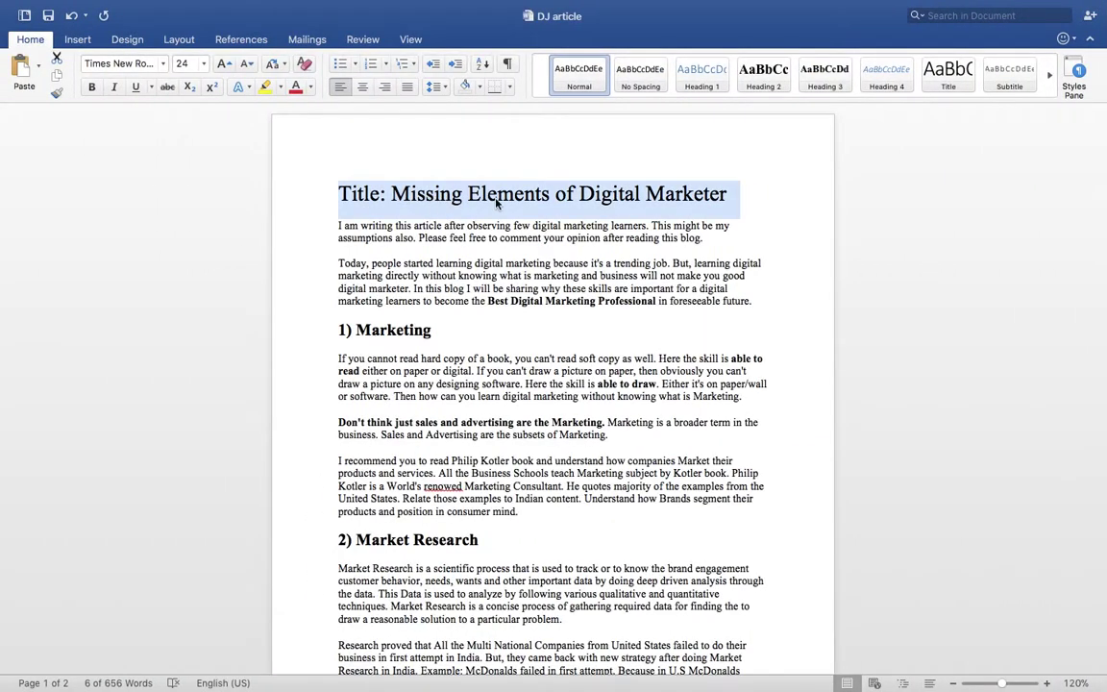
pyautogui.click(496, 203)
pyautogui.moveTo(487, 238); pyautogui.dragTo(496, 239)
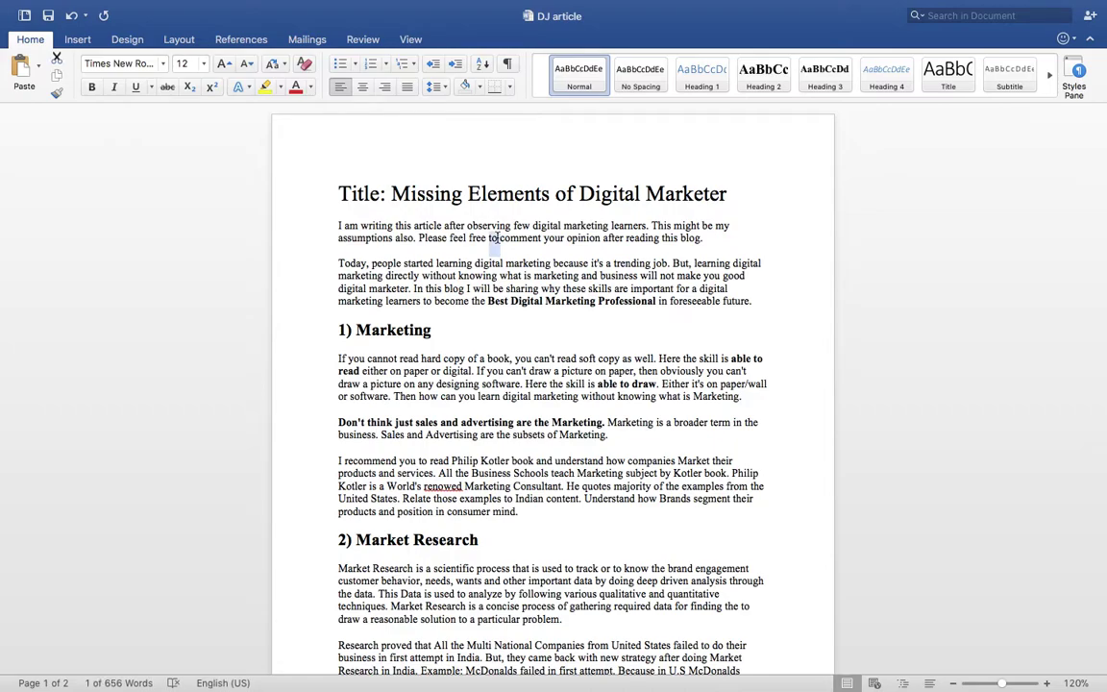
pyautogui.press('super+a')
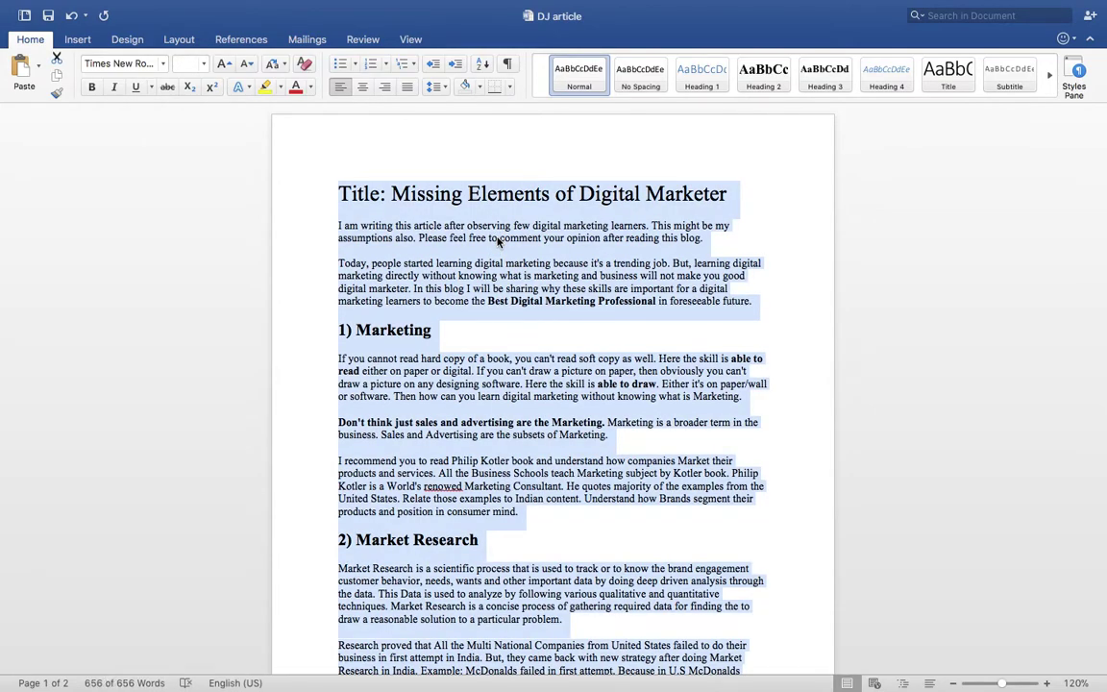
# Switch back to WordPress in Chrome and paste the copied article into the new post's body.
pyautogui.hotkey('ctrl', 'Right')
pyautogui.hotkey('ctrl', 'Right')
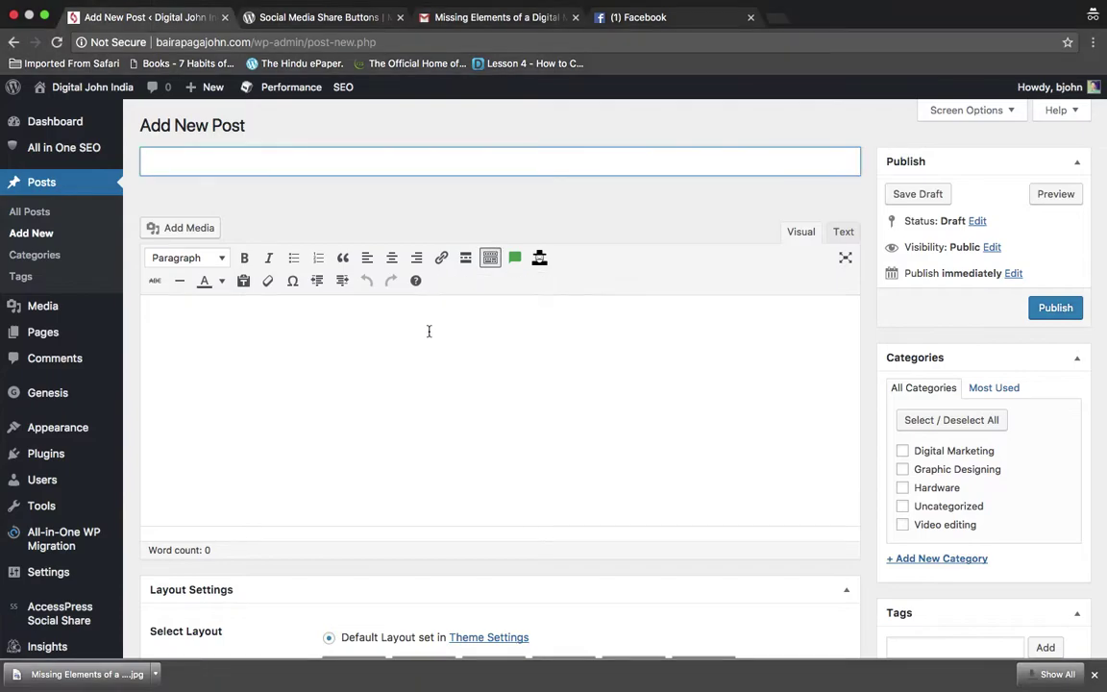
pyautogui.click(416, 344)
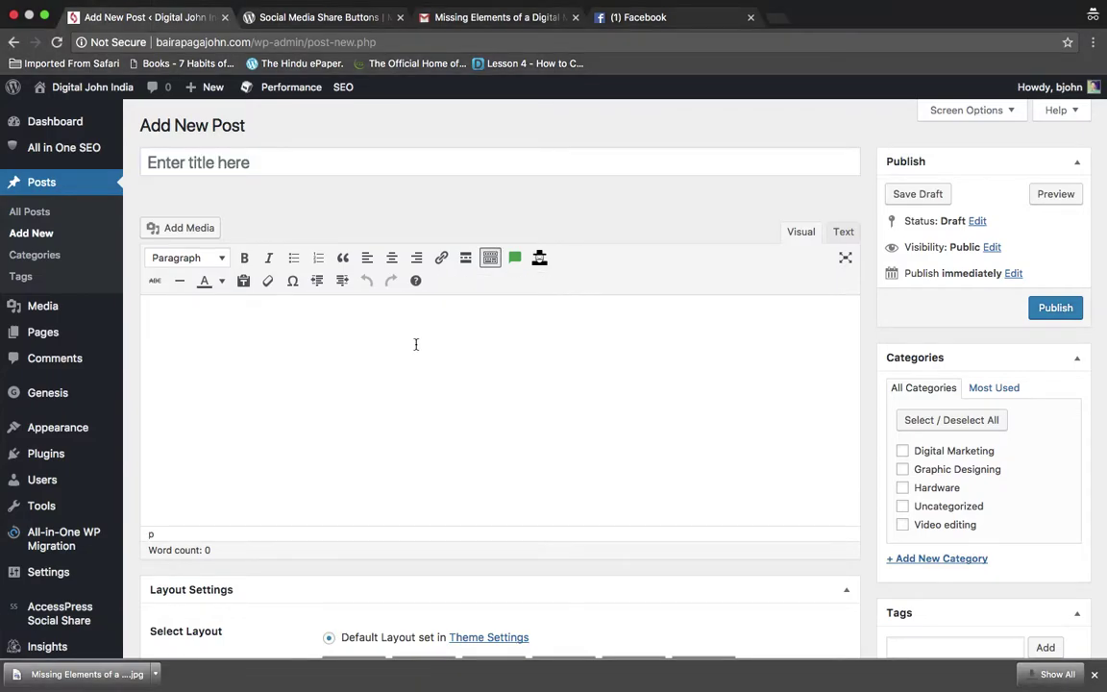
pyautogui.press('super+v')
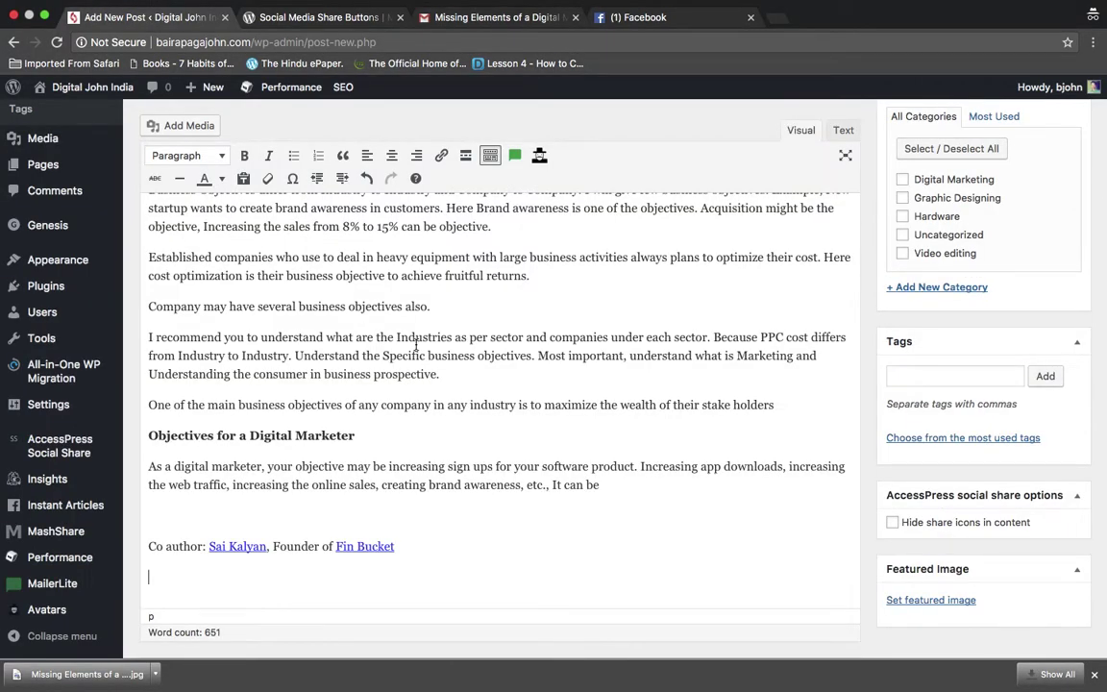
# Move the line "Title: Missing Elements of Digital Marketer" from the post body into the post's title.
pyautogui.scroll(15, 416, 344)
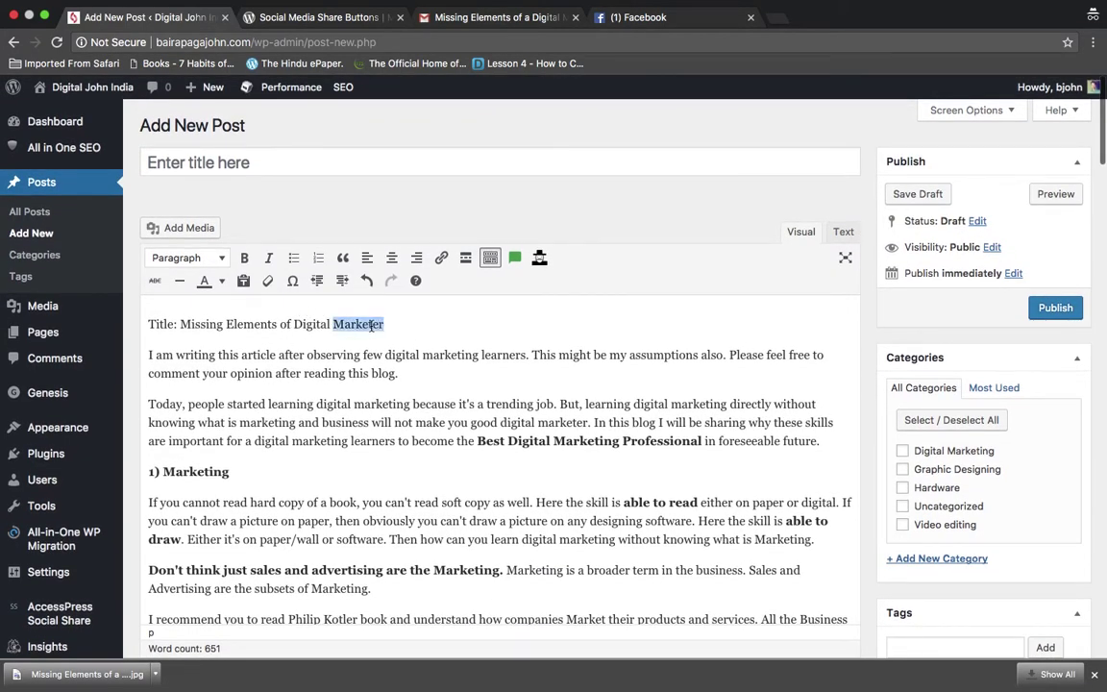
pyautogui.tripleClick(370, 326)
pyautogui.press('super+x')
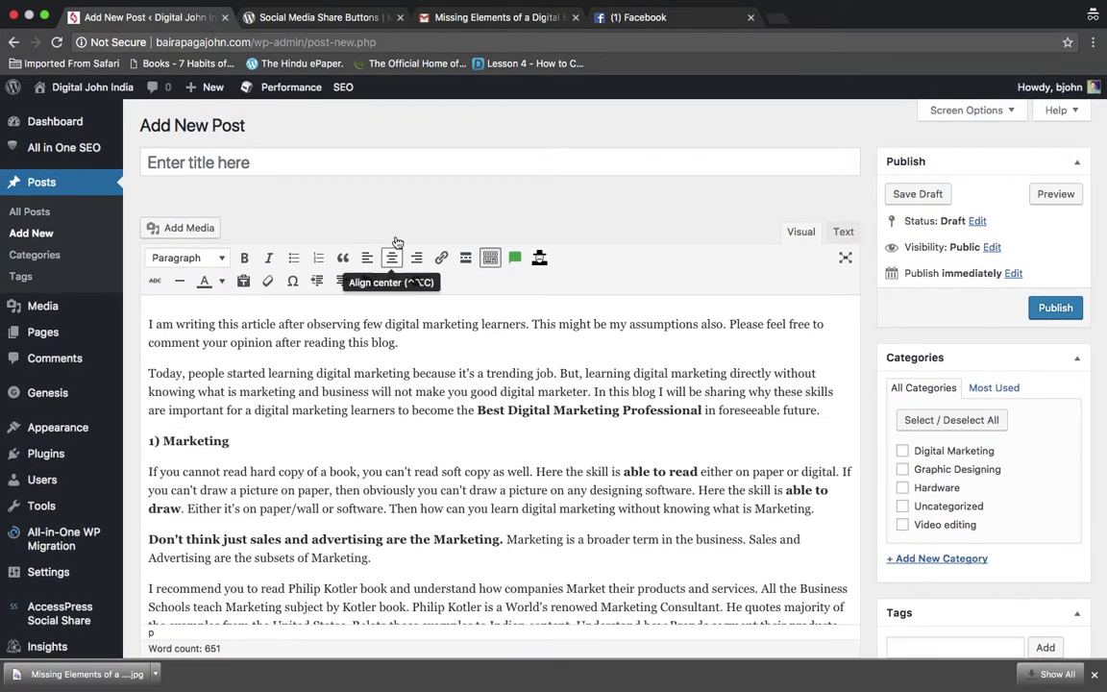
pyautogui.click(411, 170)
pyautogui.press('super+v')
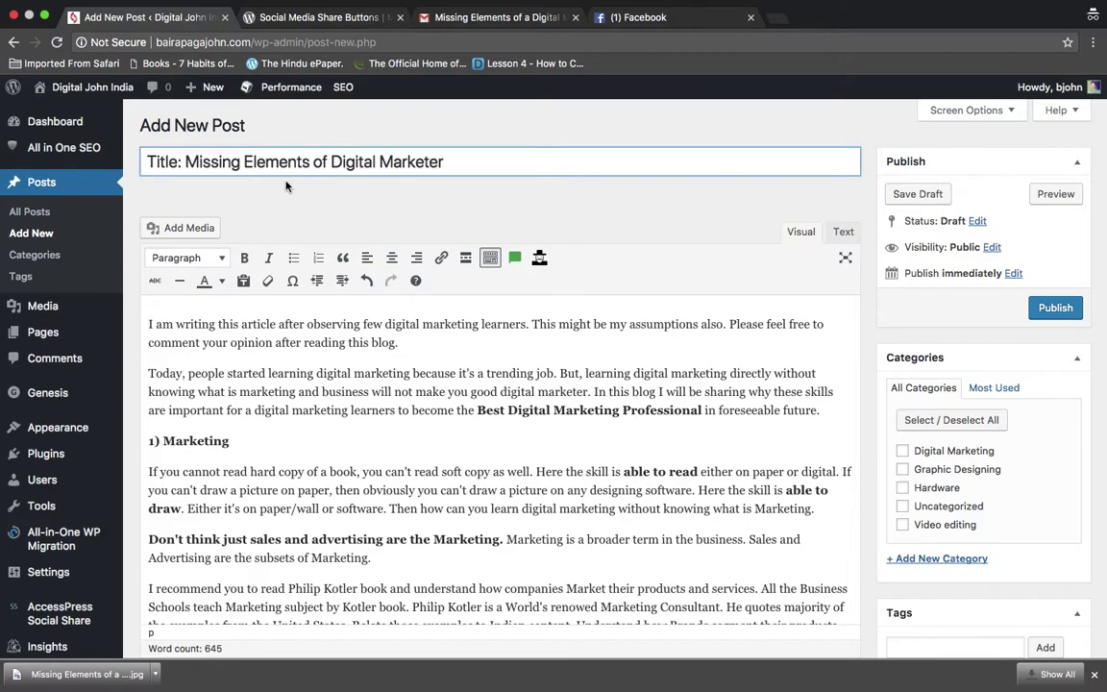
# Remove the "Title: " prefix so the post title reads "Missing Elements of Digital Marketer".
pyautogui.press('BackSpace')
pyautogui.press('BackSpace')
pyautogui.press('BackSpace')
pyautogui.press('BackSpace')
pyautogui.press('BackSpace')
pyautogui.press('BackSpace')
pyautogui.press('BackSpace')
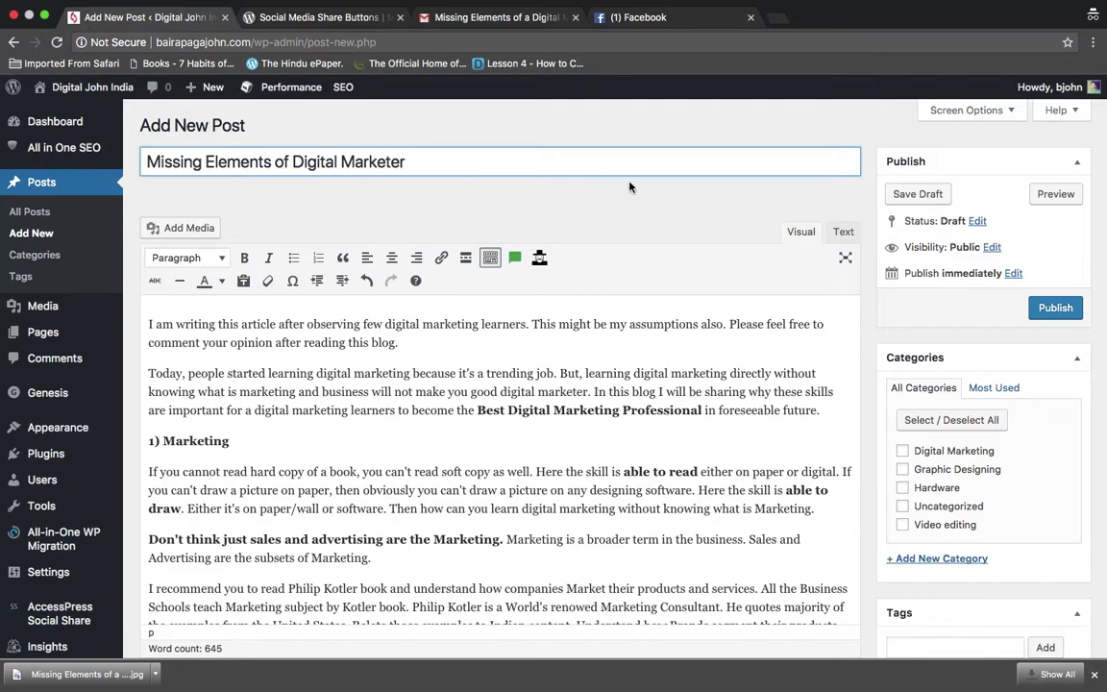
pyautogui.click(728, 206)
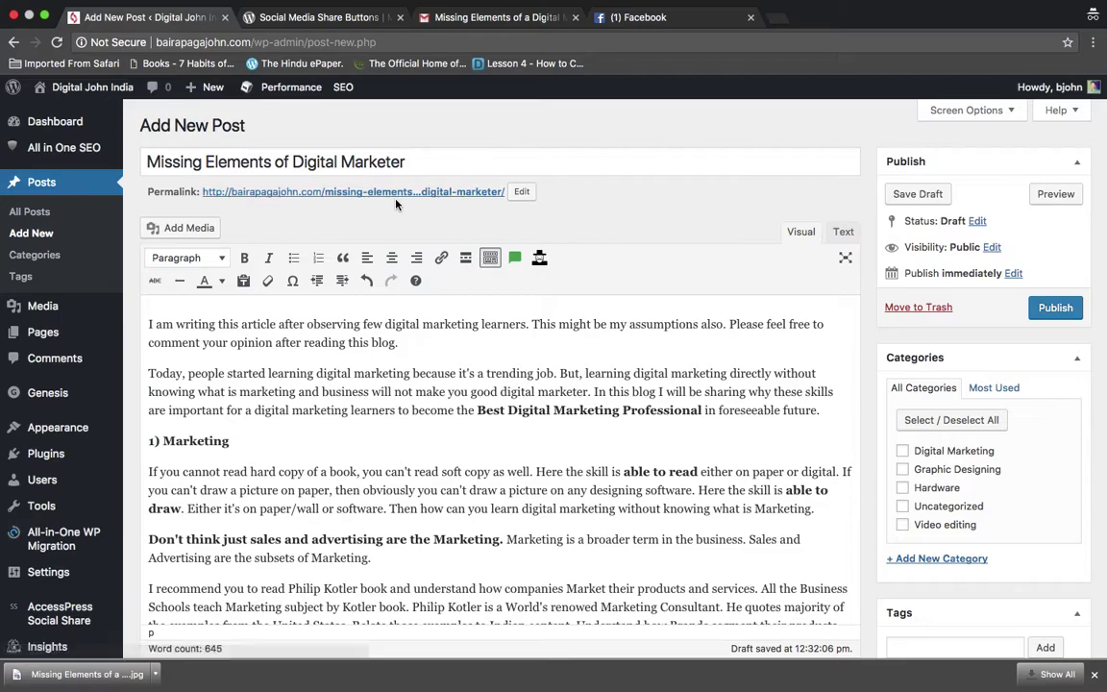
# Check the post's permalink and look through the layout, SEO and social sharing settings below the editor.
pyautogui.click(522, 191)
pyautogui.click(503, 191)
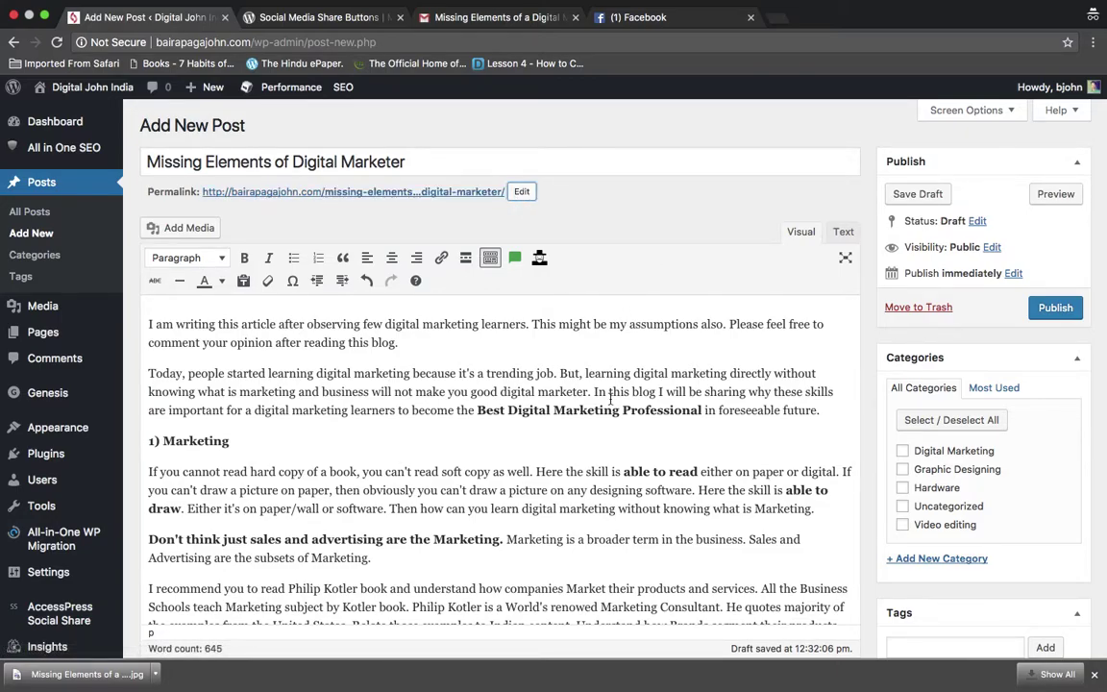
pyautogui.scroll(-20, 610, 399)
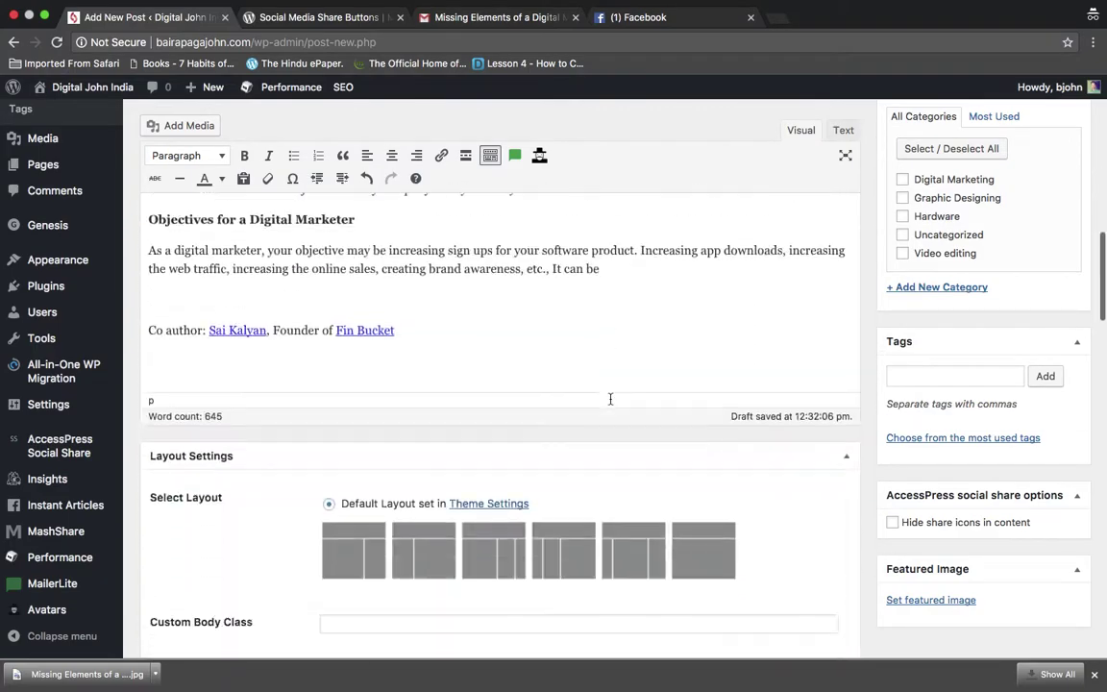
pyautogui.scroll(-15, 610, 399)
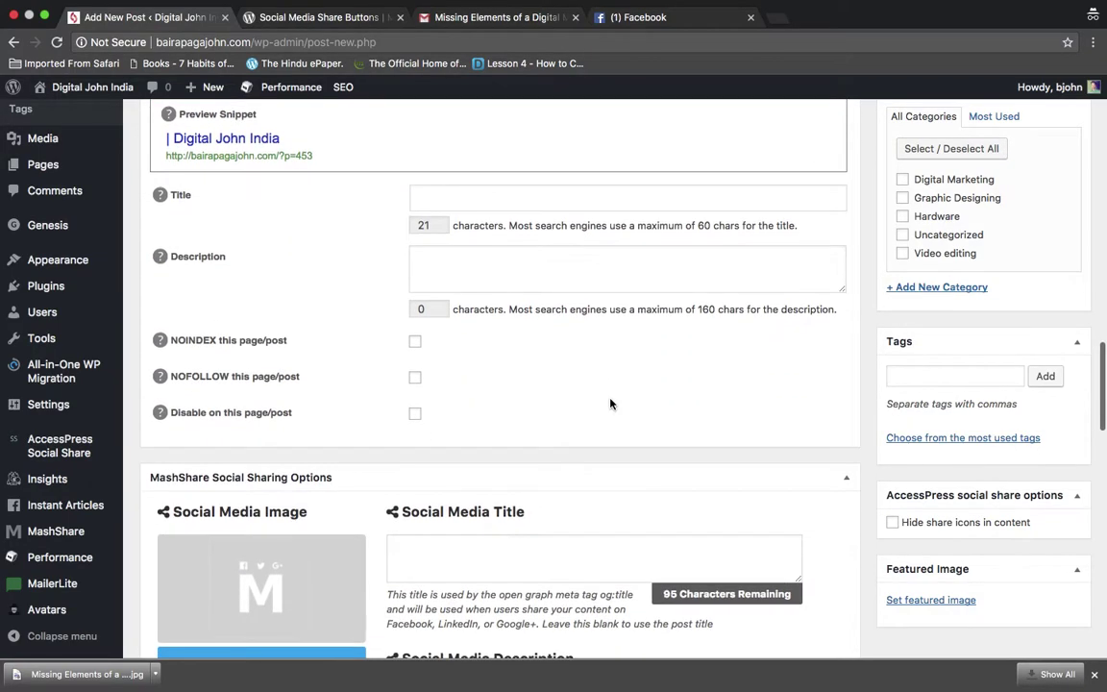
pyautogui.scroll(20, 610, 403)
pyautogui.scroll(-10, 610, 399)
pyautogui.scroll(12, 610, 399)
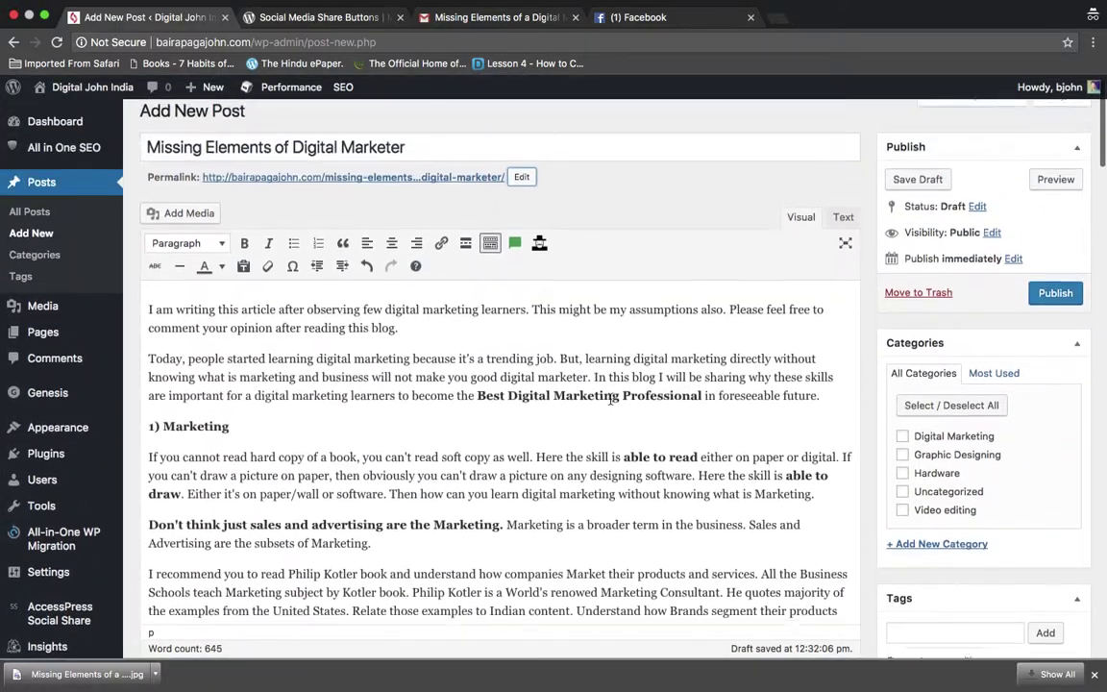
pyautogui.scroll(1, 610, 399)
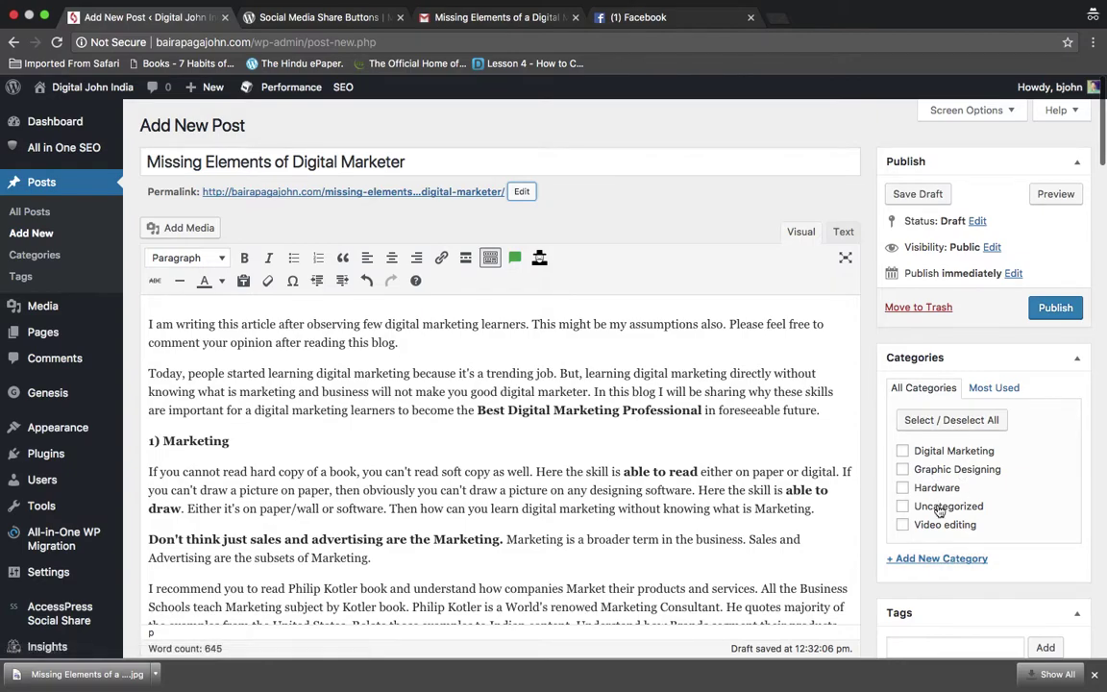
# Assign the post to the Digital Marketing category.
pyautogui.click(904, 452)
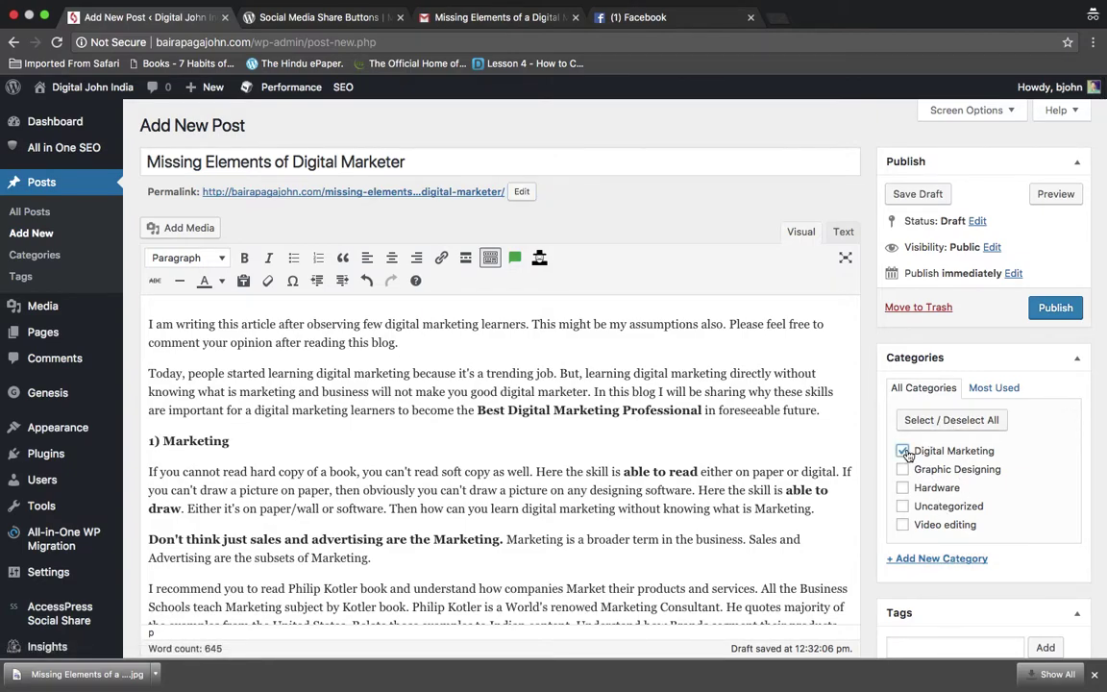
# Check the featured image attachment in the Gmail message, and open the featured image selection for the WordPress post.
pyautogui.scroll(-10, 906, 454)
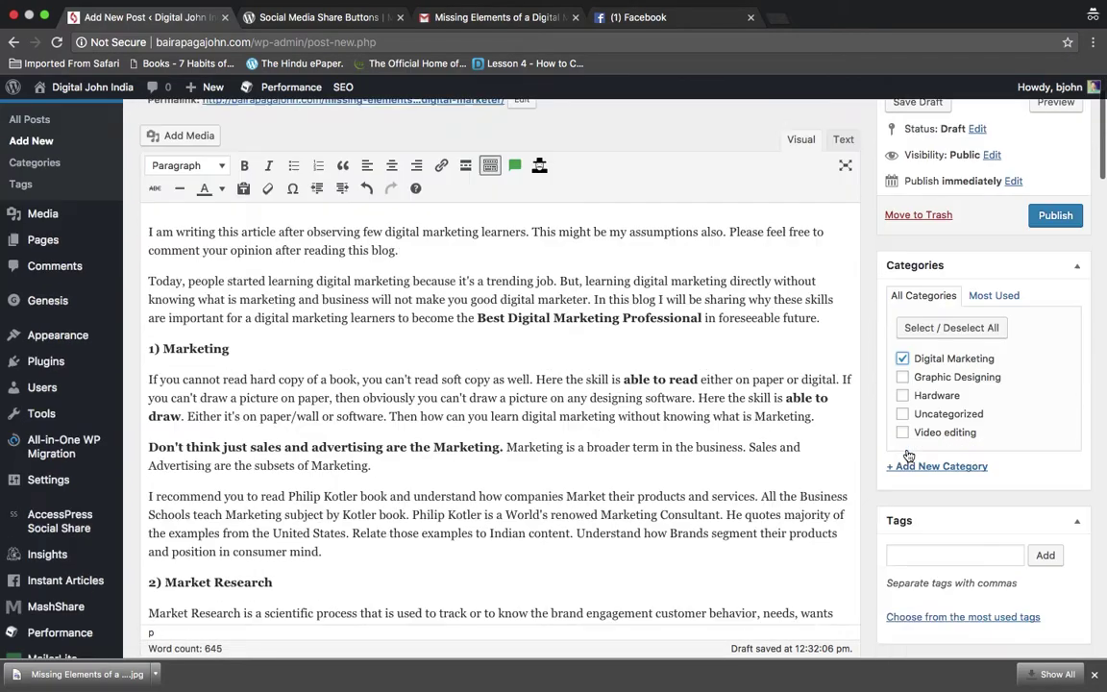
pyautogui.scroll(-2, 738, 151)
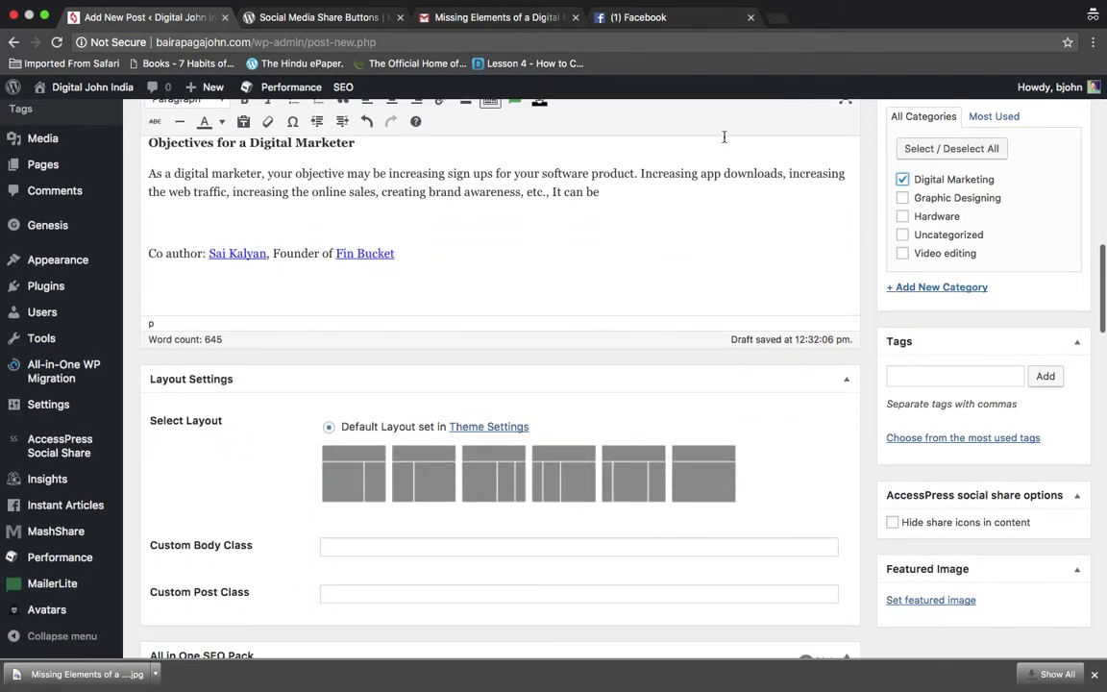
pyautogui.click(522, 19)
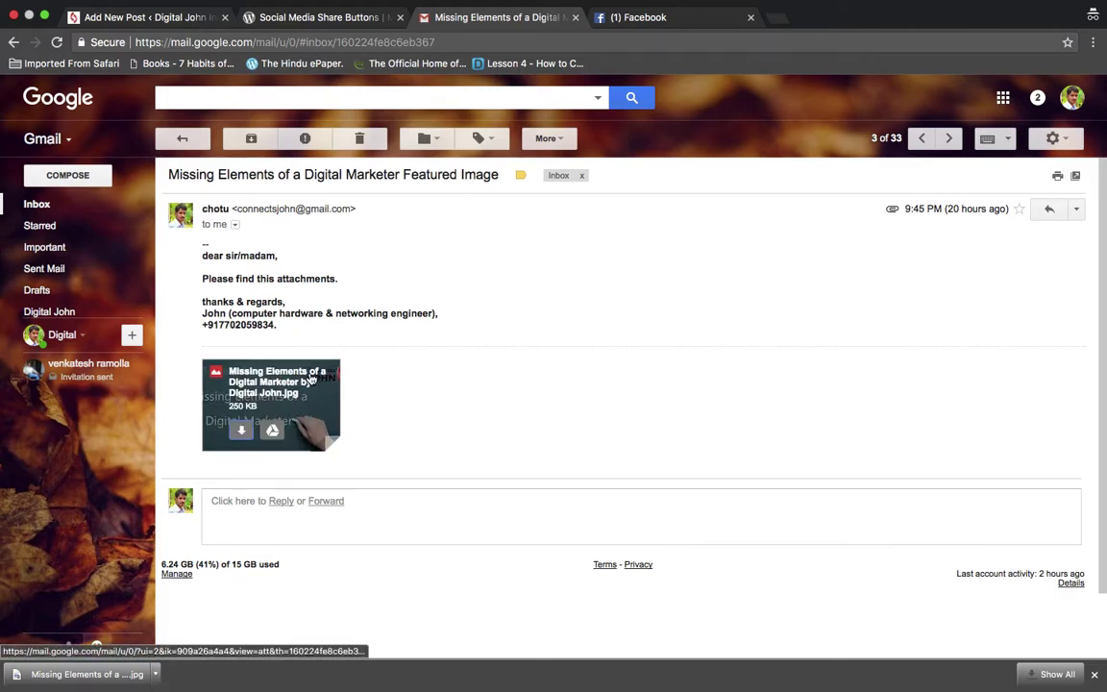
pyautogui.click(327, 17)
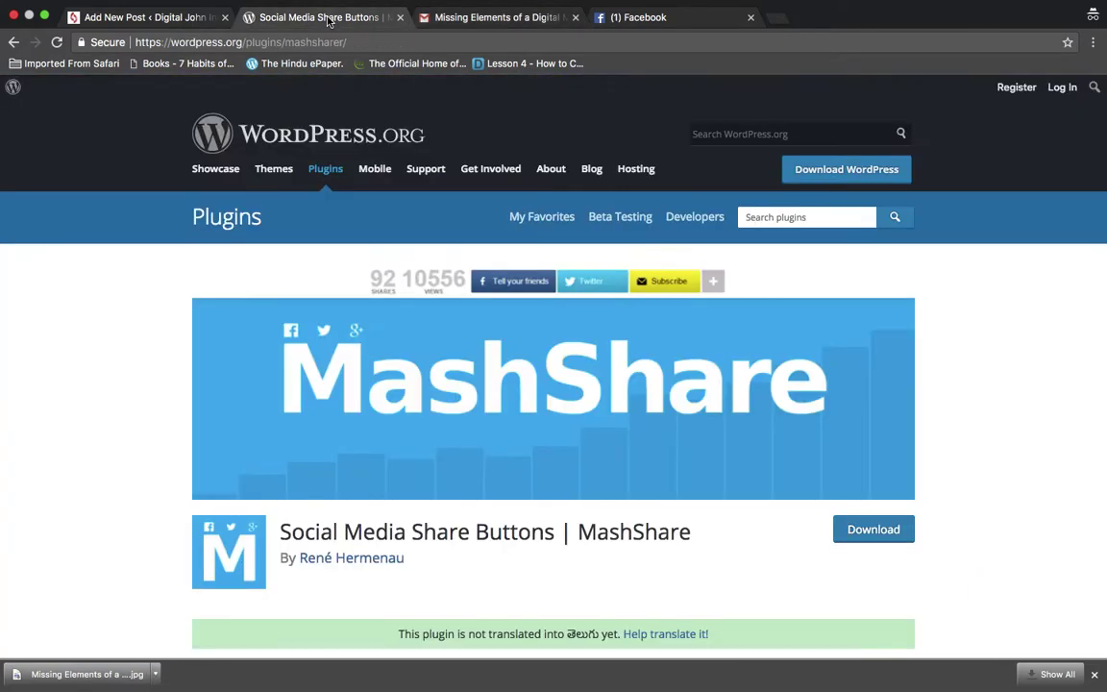
pyautogui.click(158, 19)
pyautogui.scroll(-7, 388, 242)
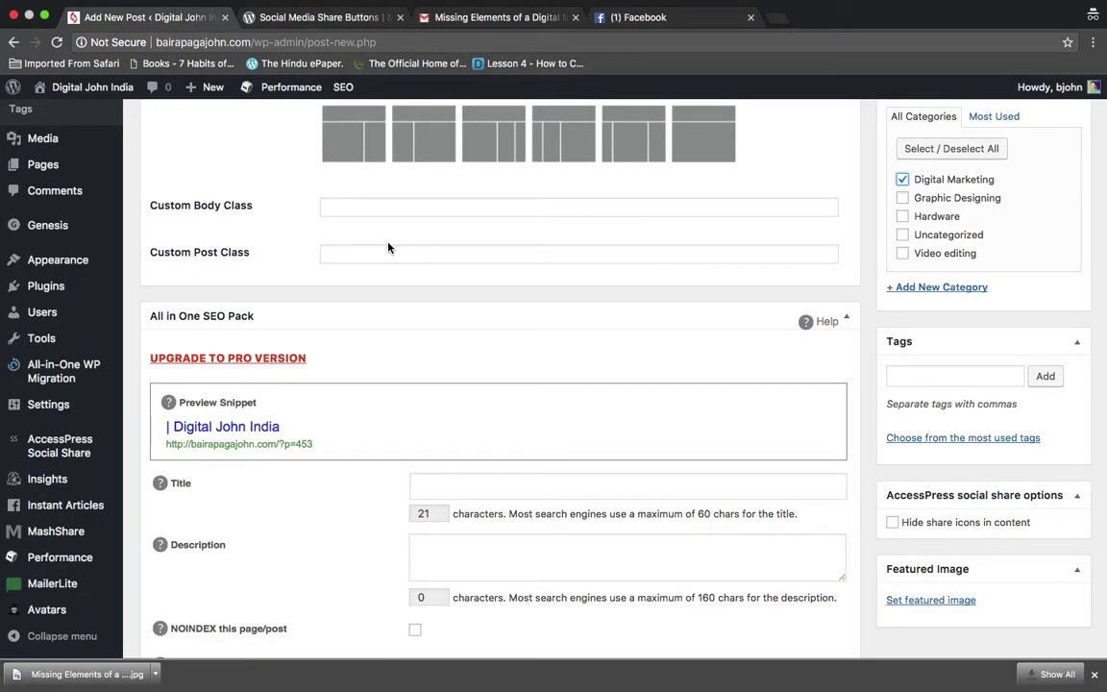
pyautogui.scroll(8, 388, 248)
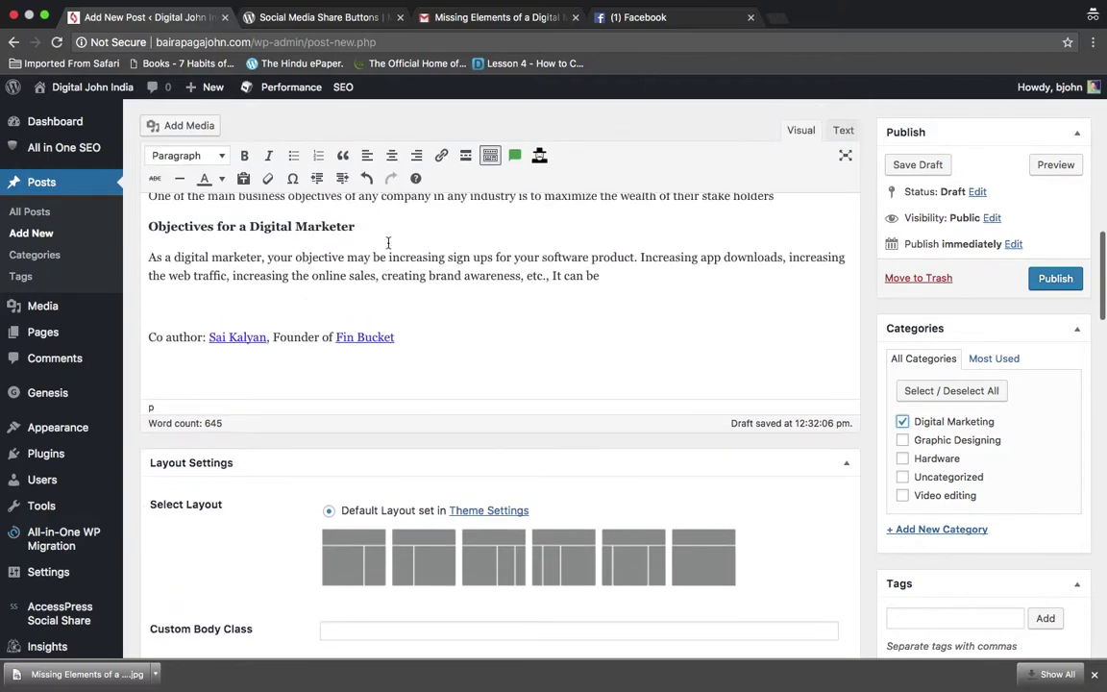
pyautogui.scroll(2, 389, 242)
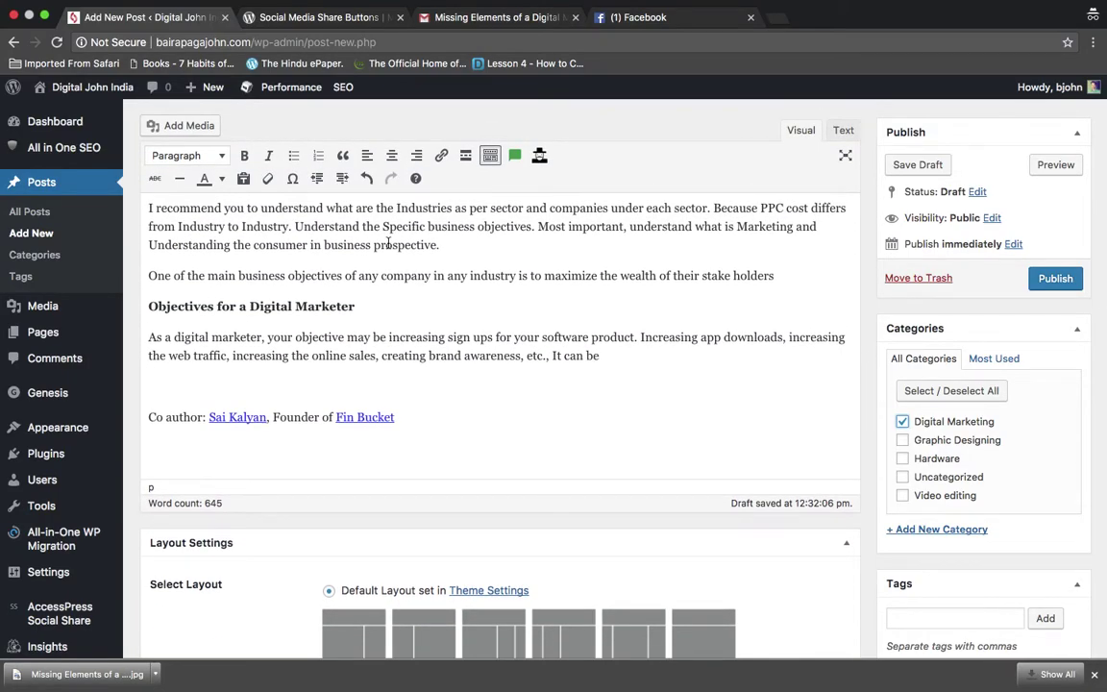
pyautogui.scroll(-5, 388, 242)
pyautogui.scroll(-2, 757, 458)
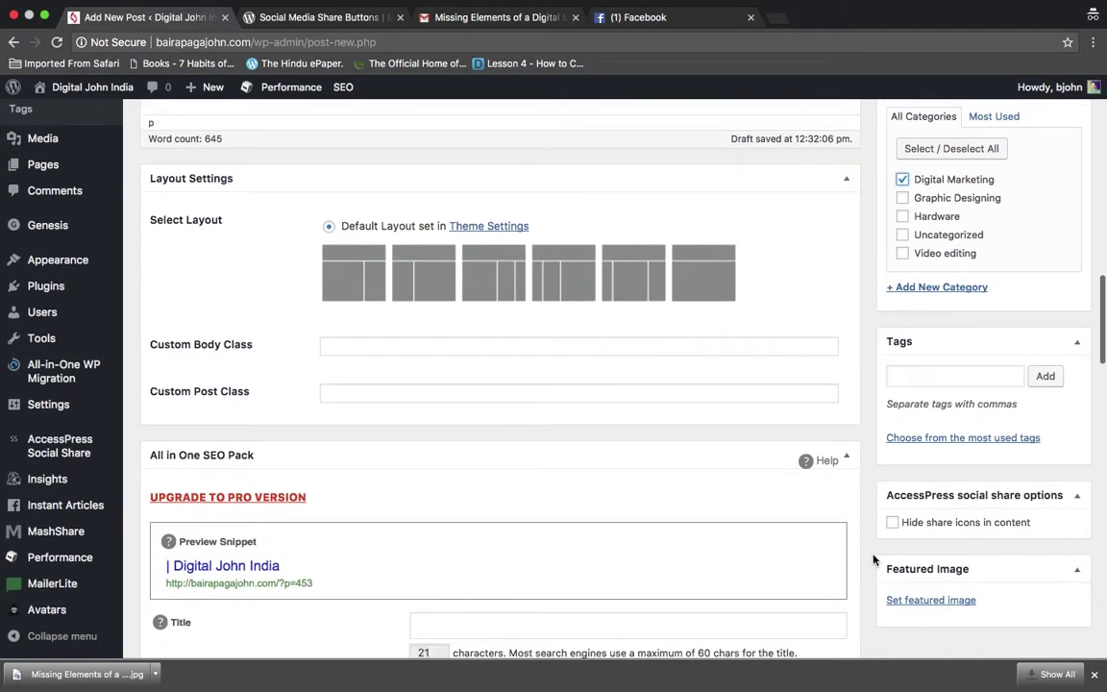
pyautogui.click(931, 600)
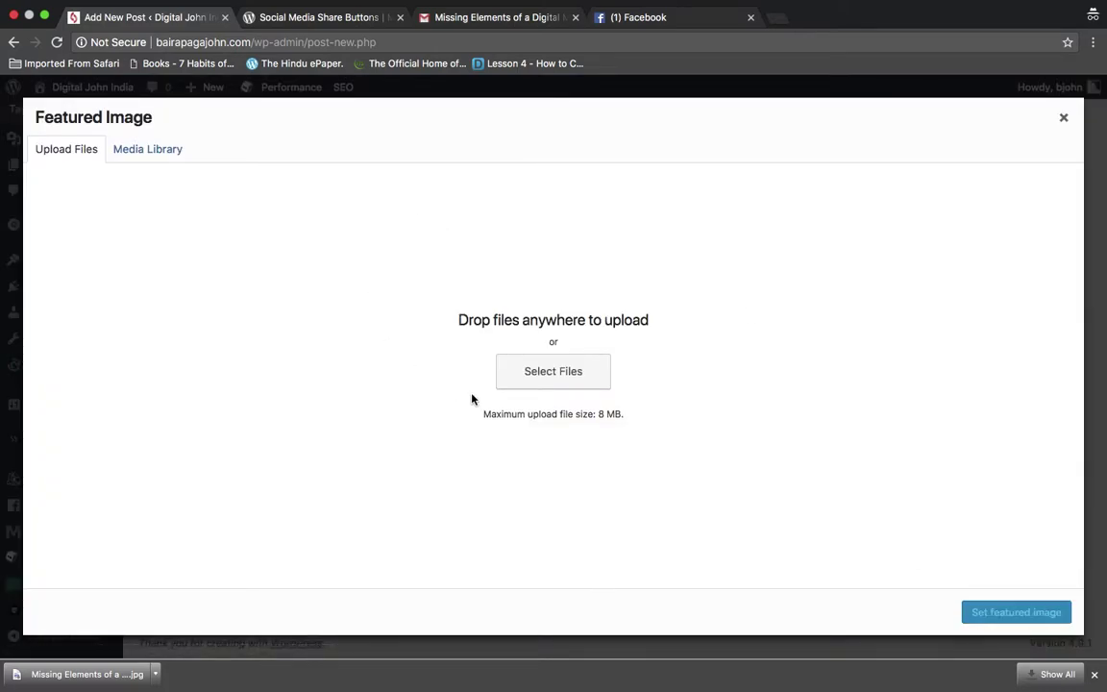
pyautogui.click(568, 380)
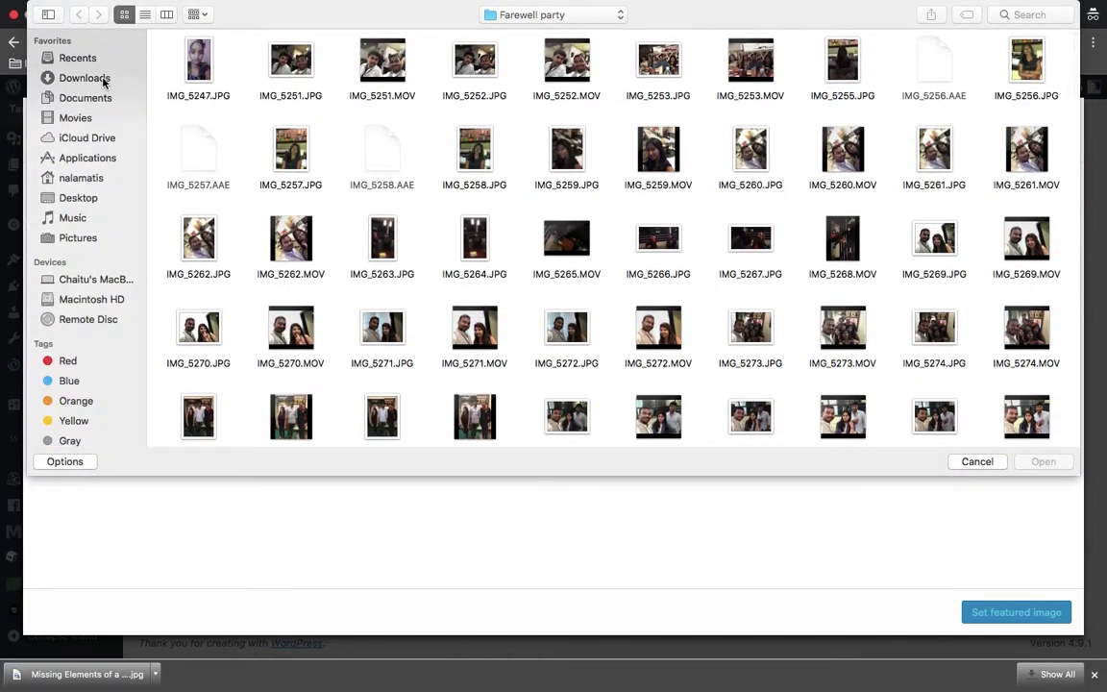
pyautogui.click(85, 78)
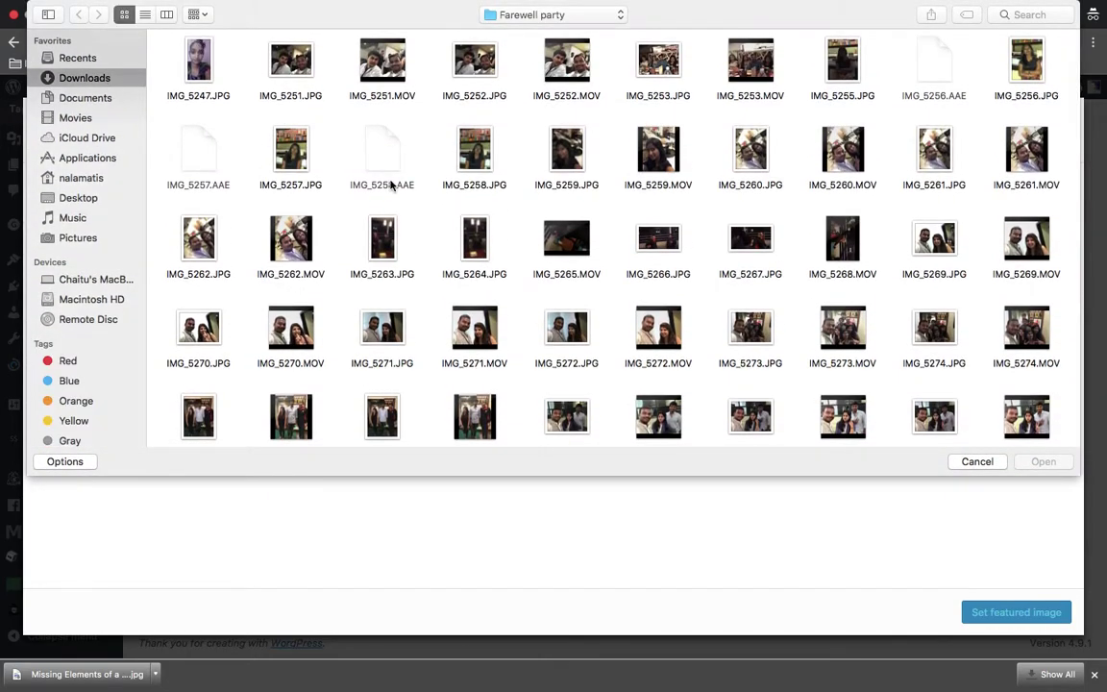
pyautogui.scroll(-1, 656, 236)
pyautogui.scroll(-3, 656, 235)
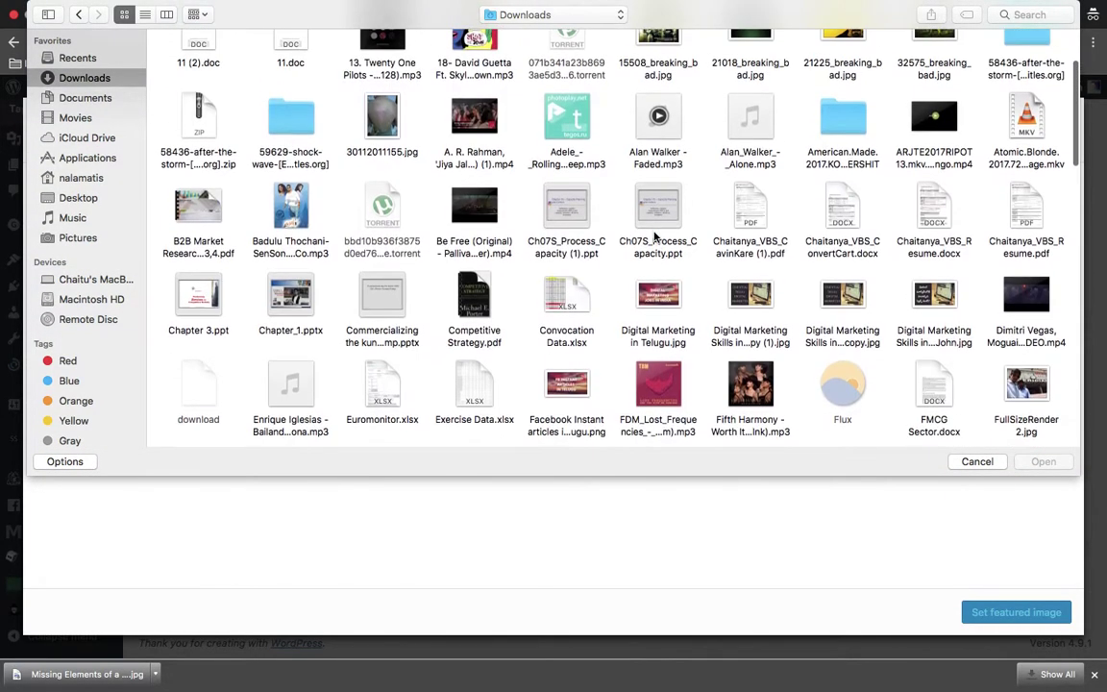
pyautogui.click(1026, 60)
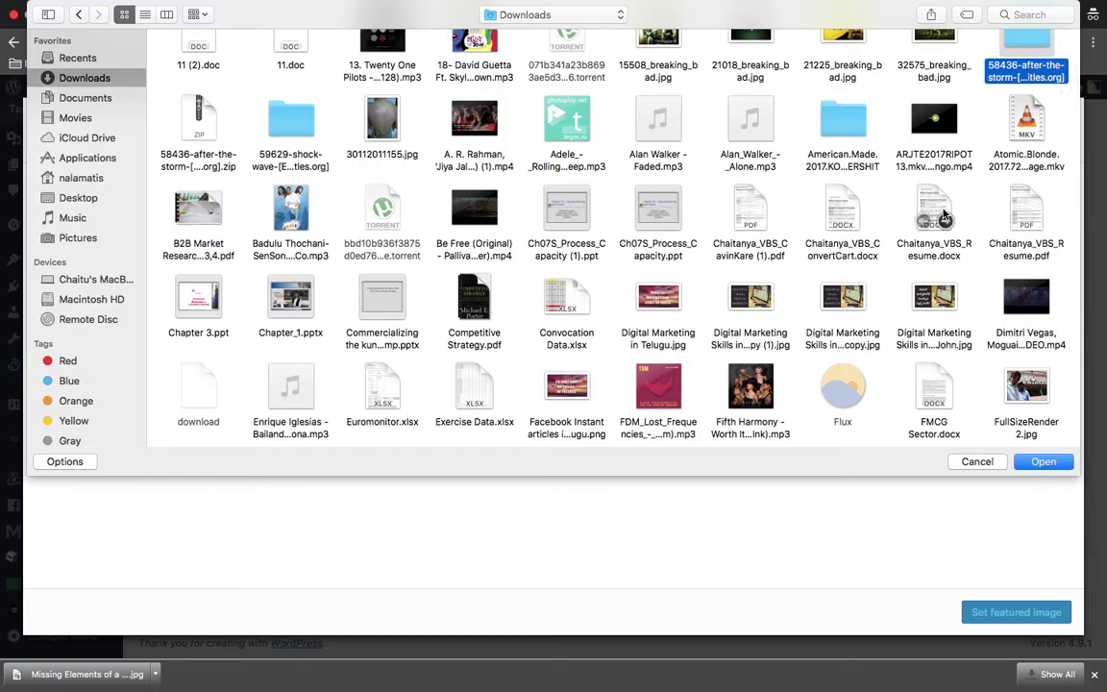
pyautogui.click(1020, 14)
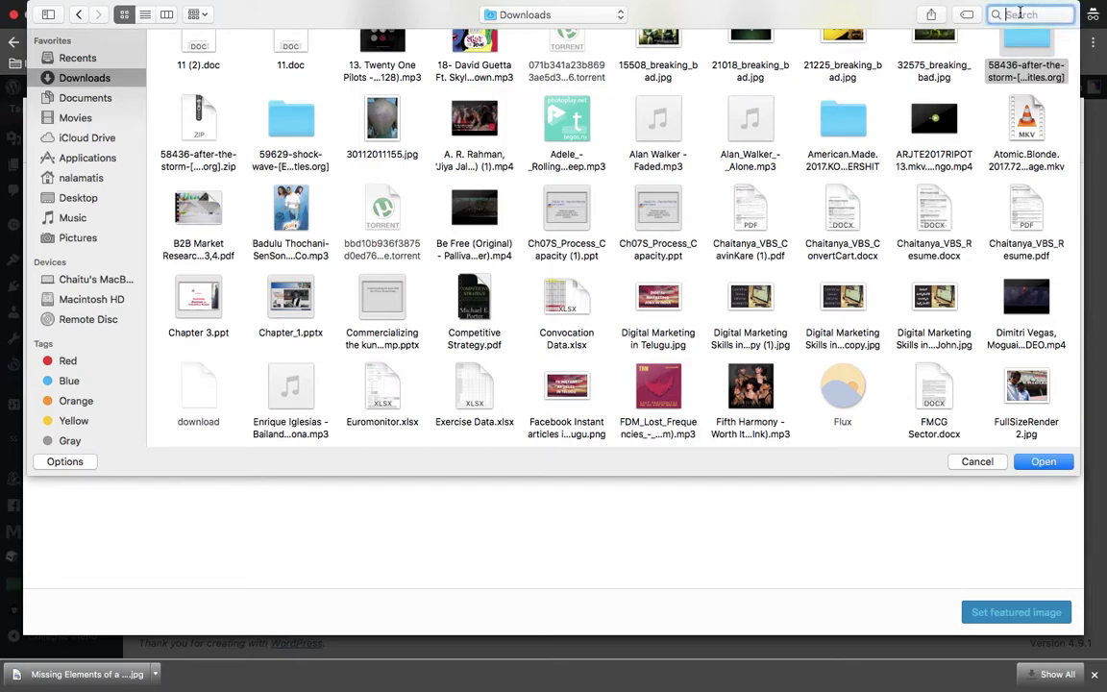
pyautogui.write('ele')
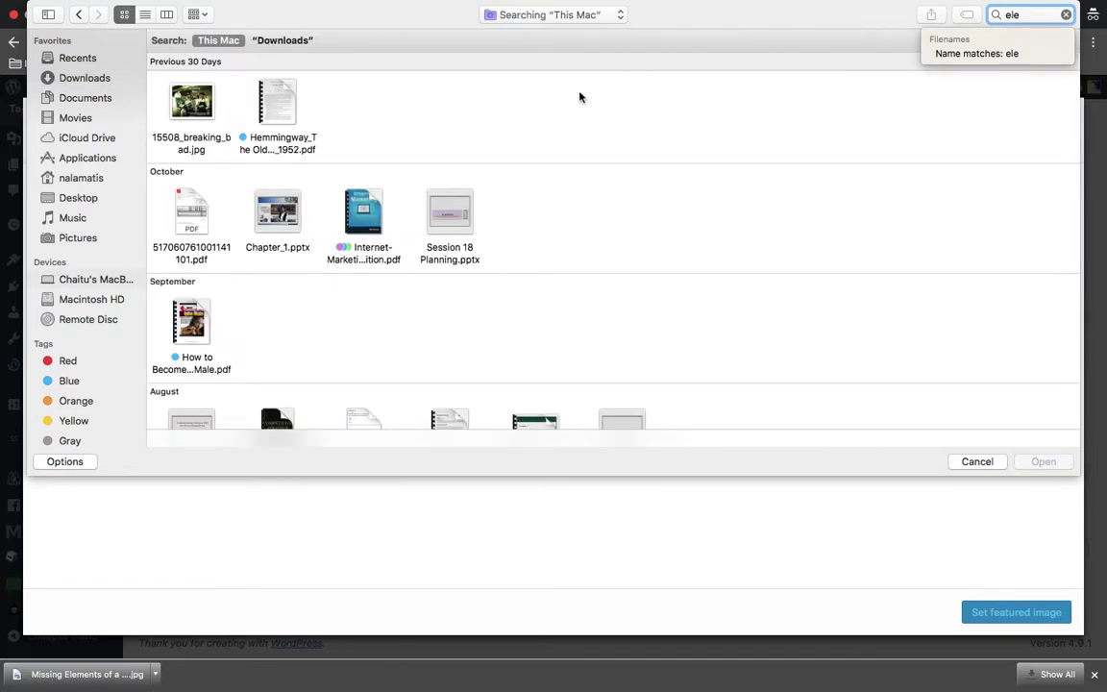
pyautogui.scroll(-5, 448, 315)
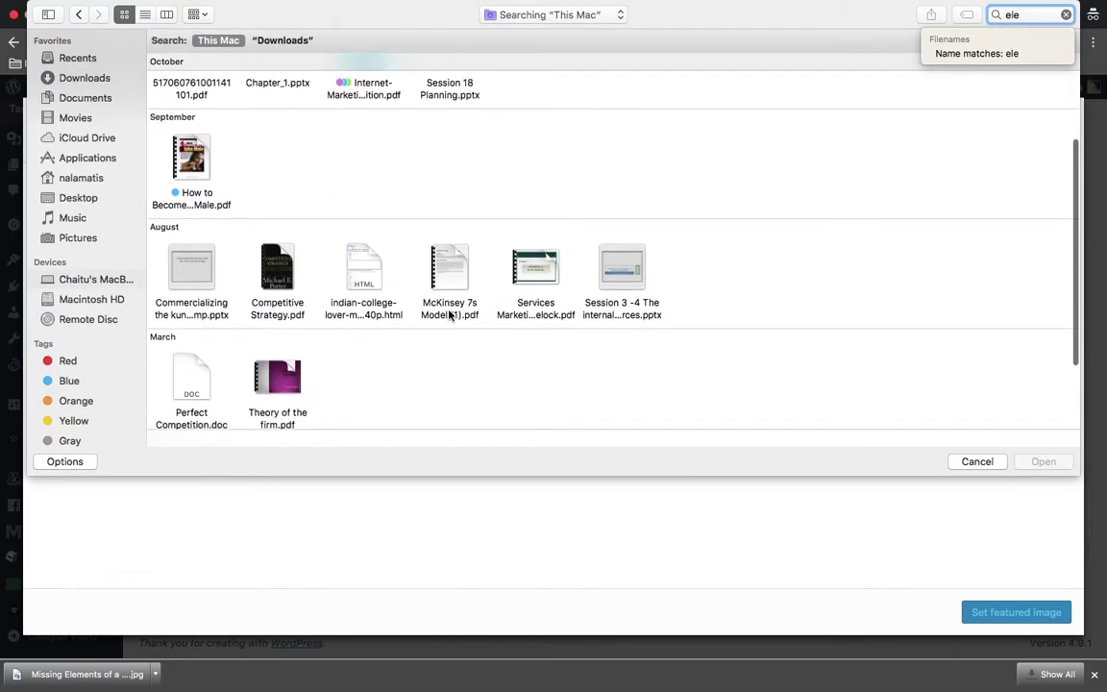
pyautogui.scroll(-2, 449, 315)
pyautogui.scroll(-3, 449, 315)
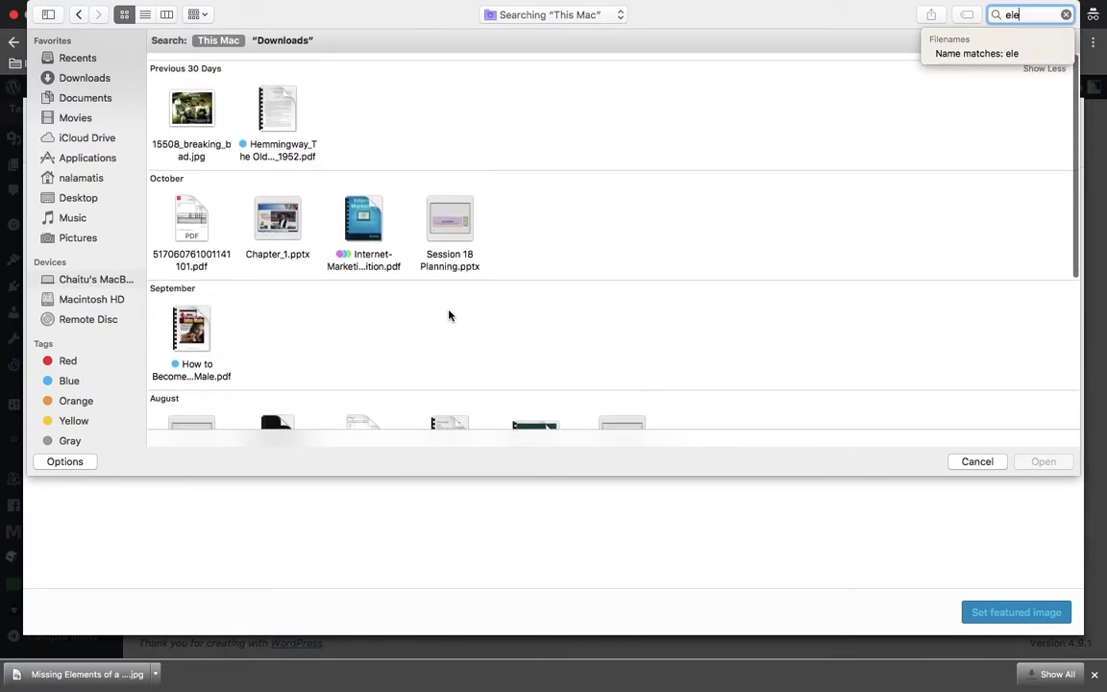
pyautogui.click(82, 78)
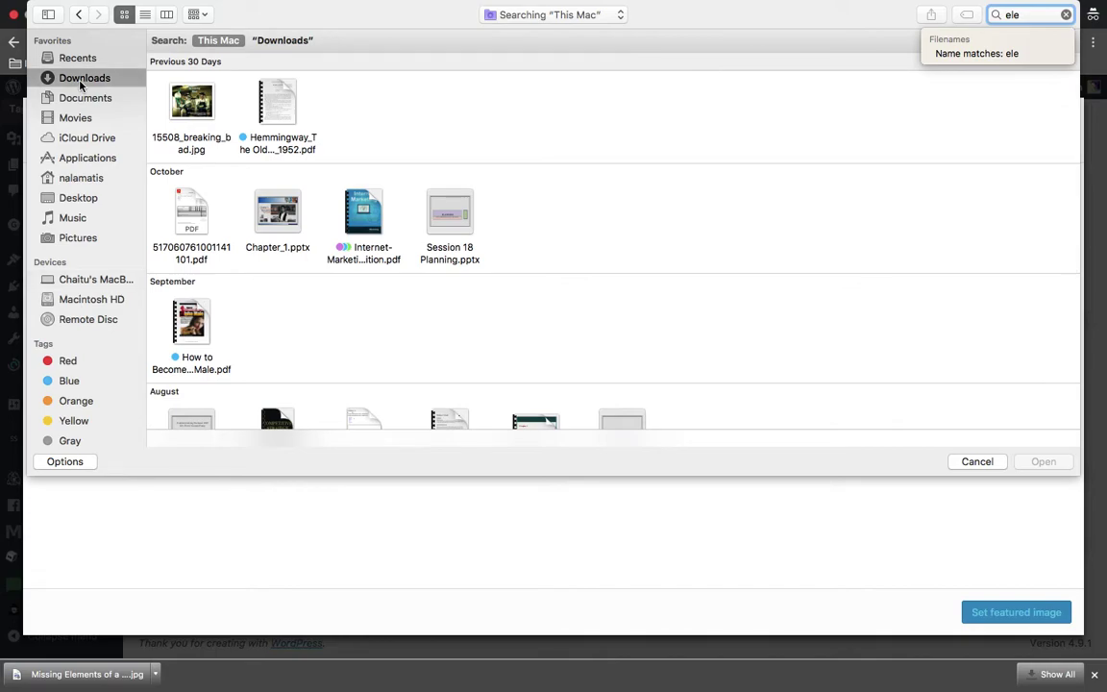
pyautogui.click(375, 217)
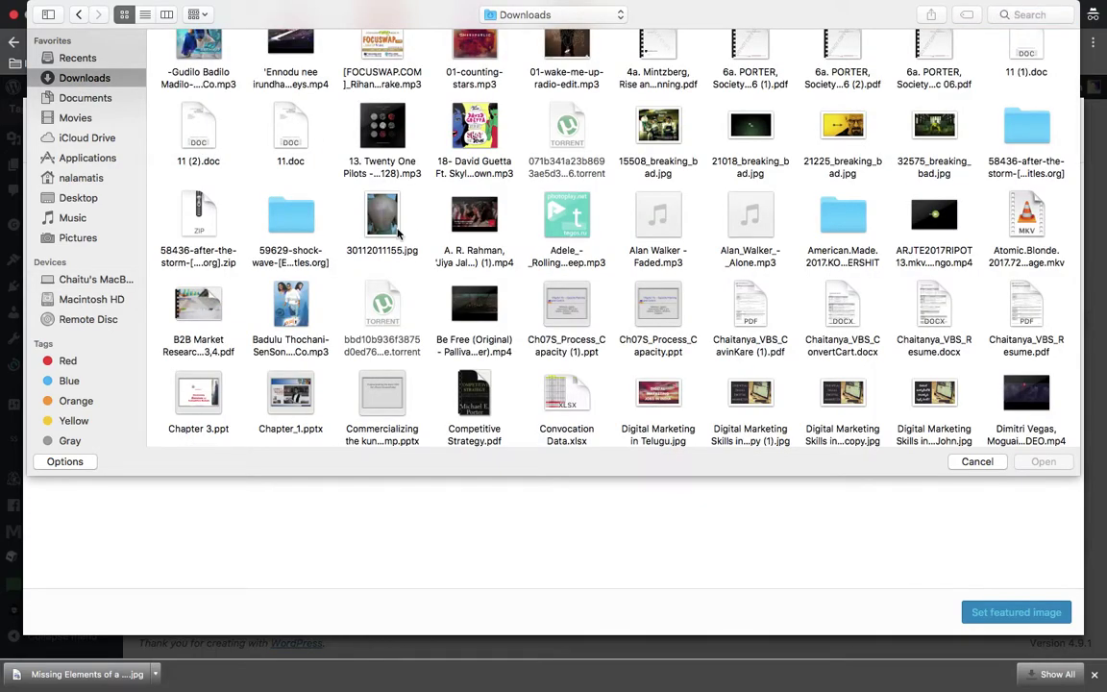
pyautogui.scroll(-3, 606, 280)
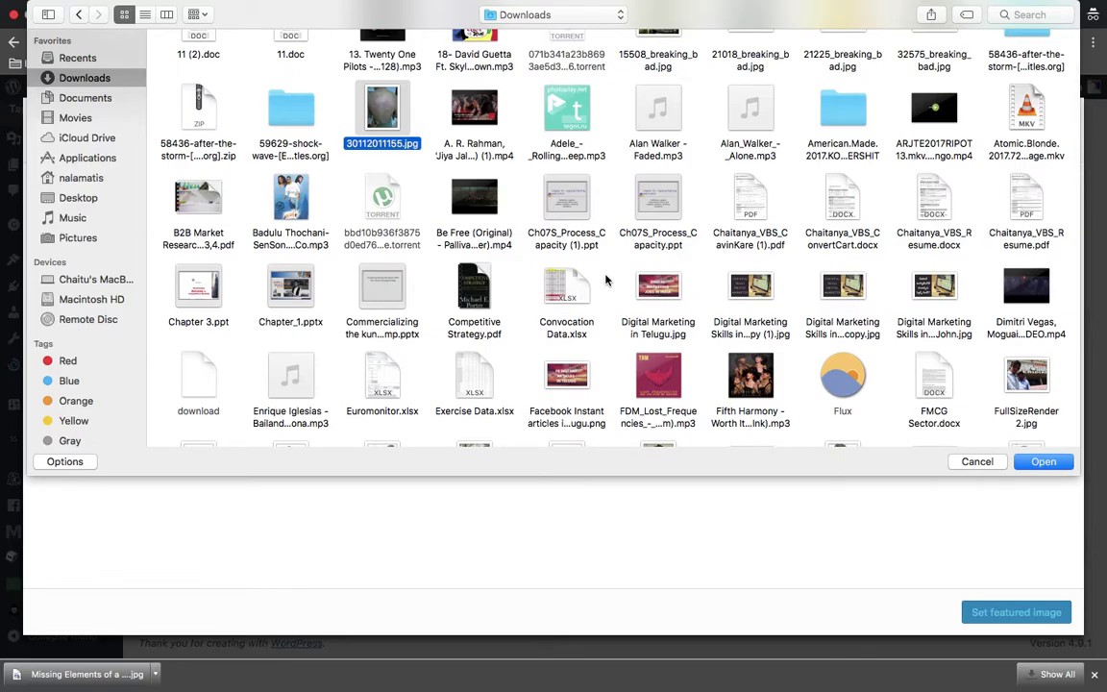
pyautogui.scroll(-15, 605, 279)
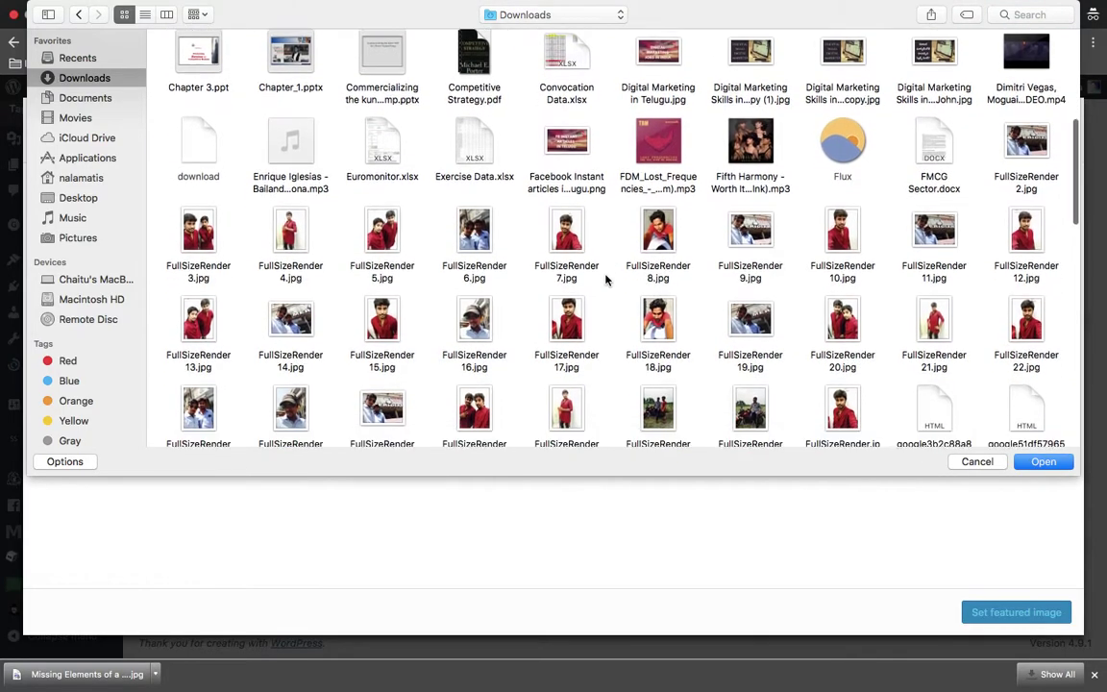
pyautogui.scroll(-5, 605, 279)
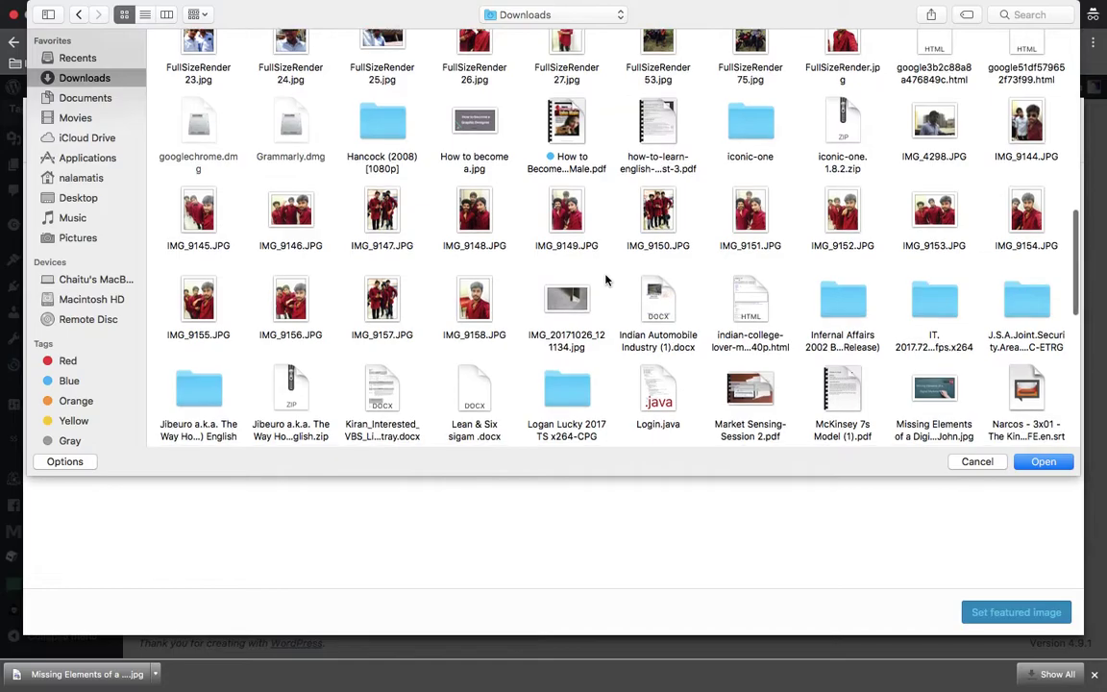
pyautogui.scroll(-7, 605, 279)
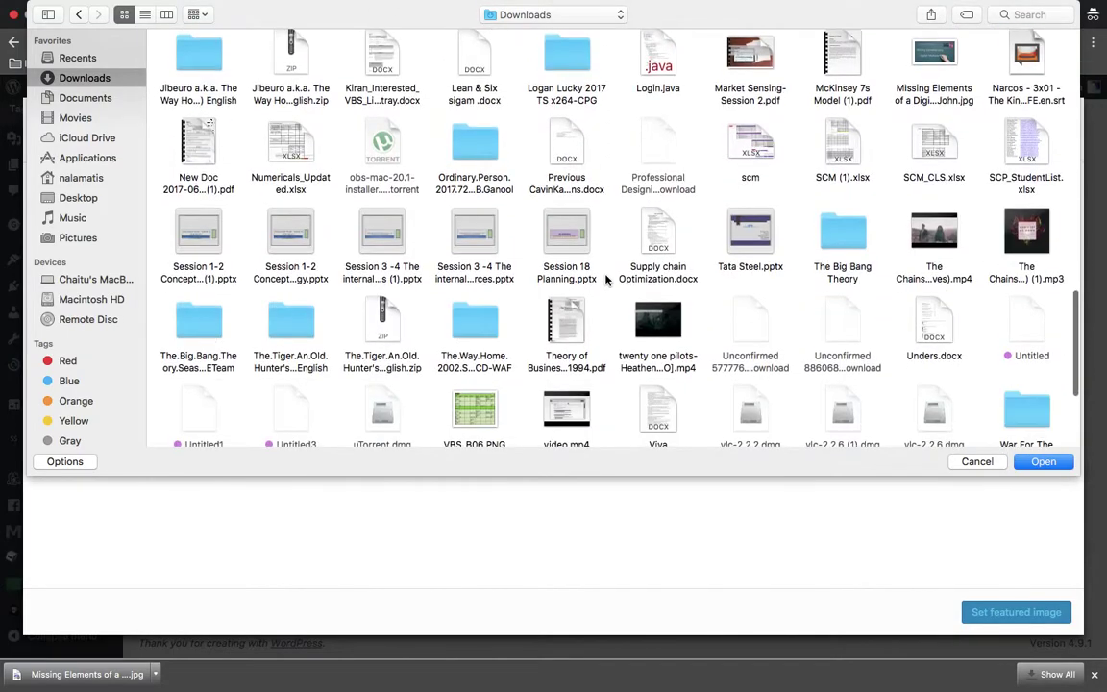
pyautogui.scroll(10, 605, 279)
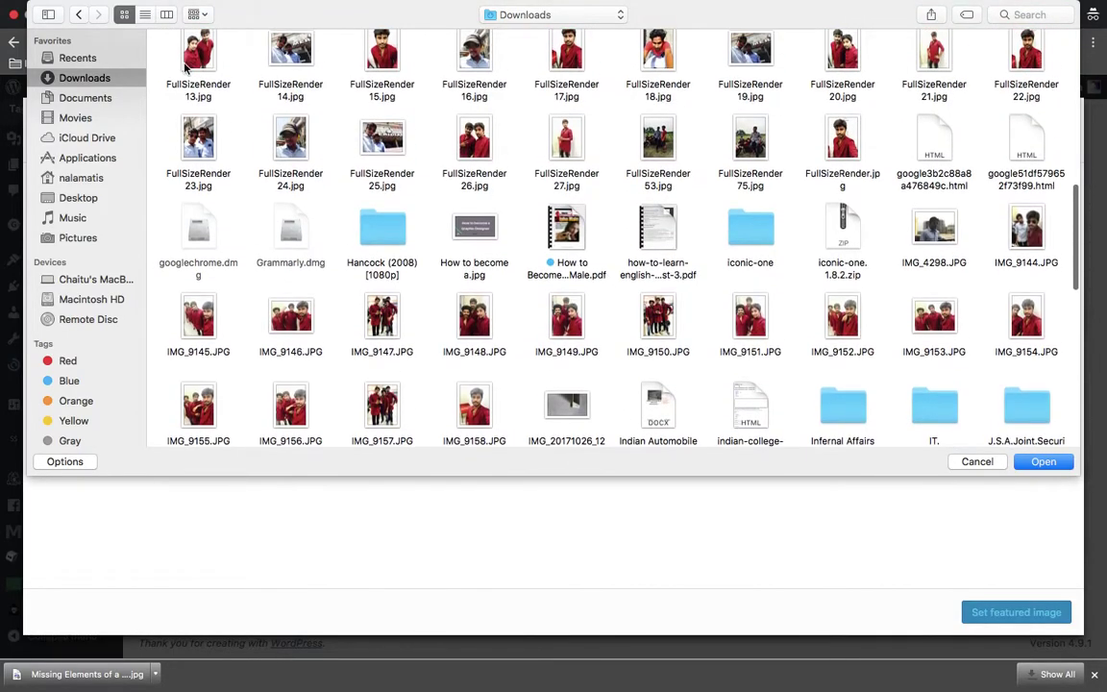
pyautogui.click(978, 463)
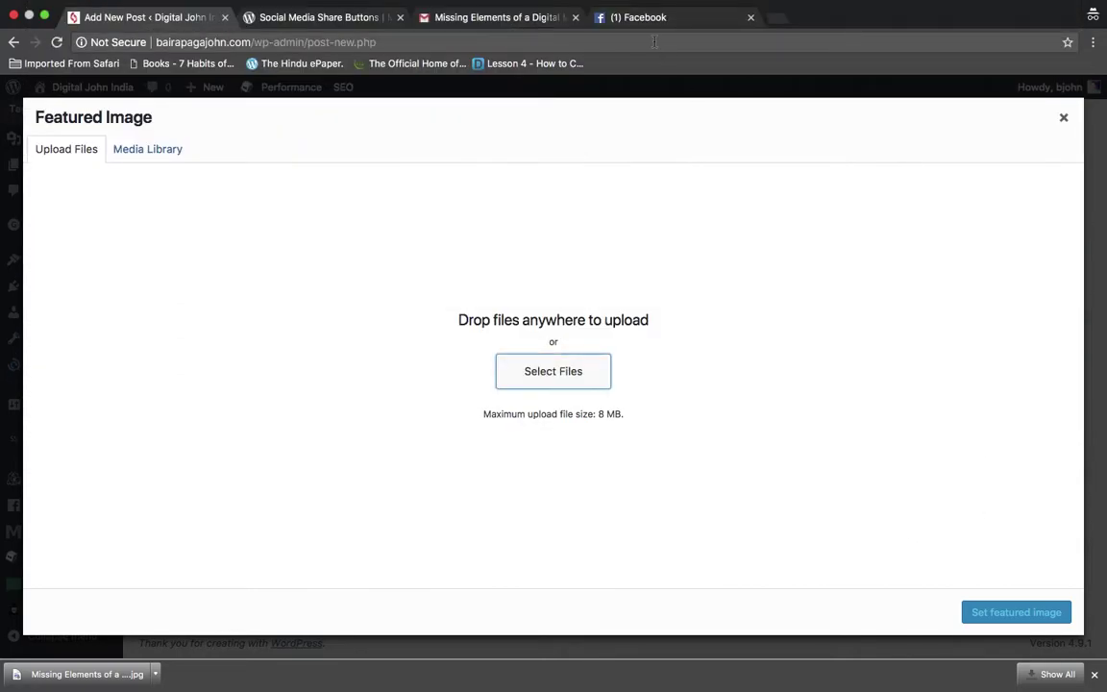
# Check the file name of the featured image attachment in the Gmail message and return to the WordPress post.
pyautogui.click(497, 19)
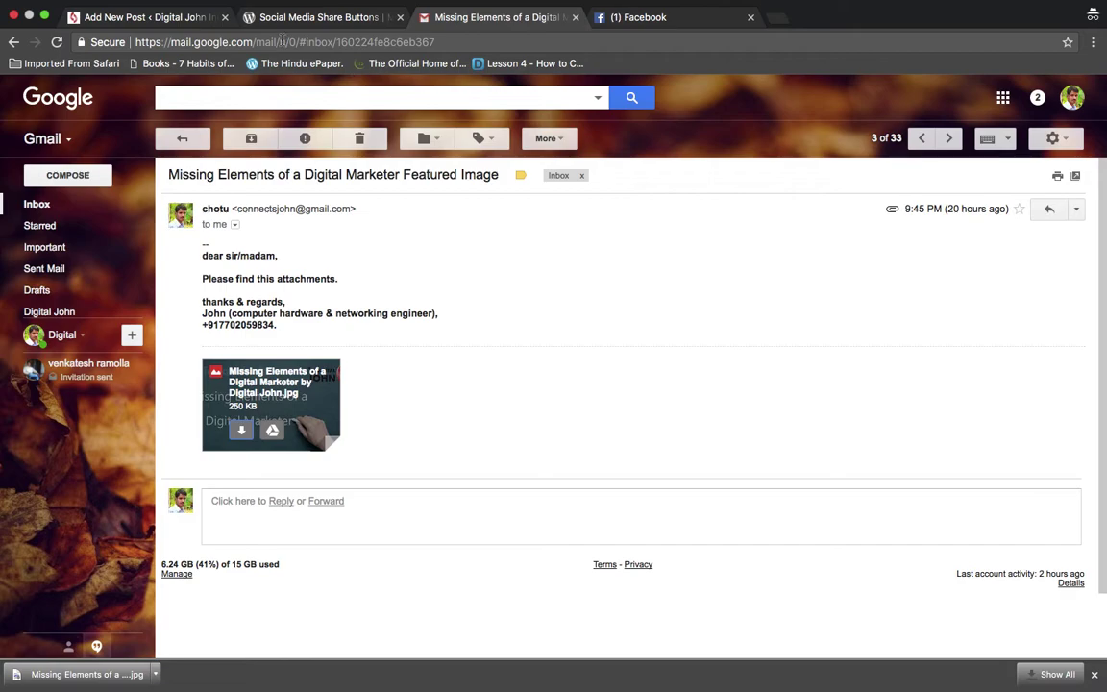
pyautogui.click(251, 17)
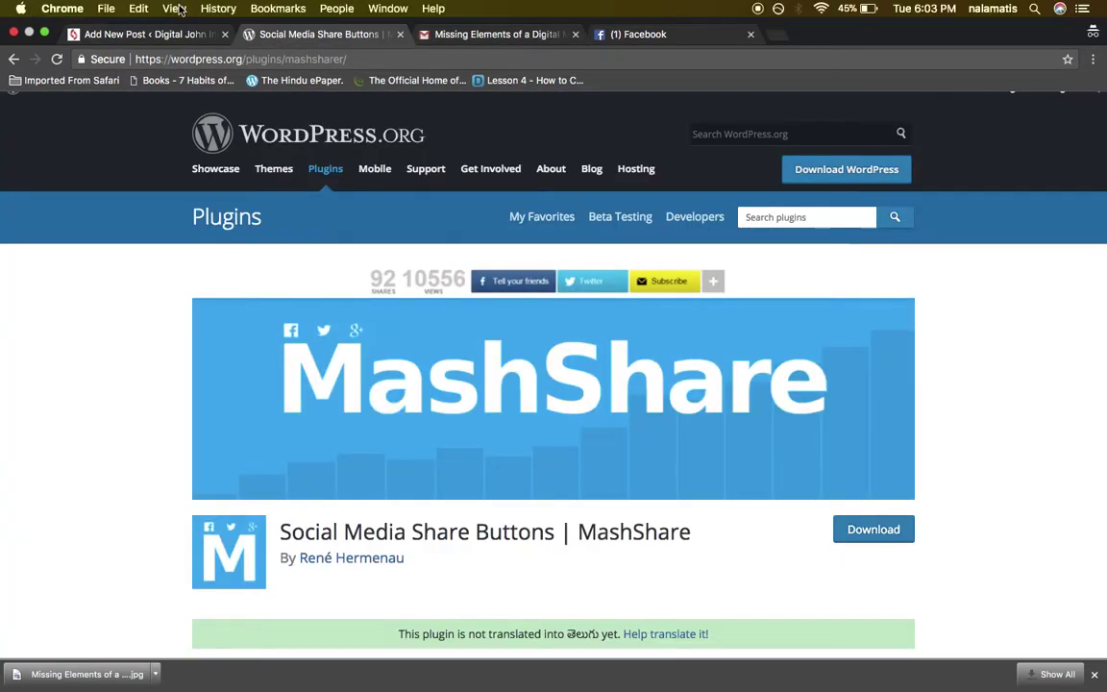
pyautogui.click(154, 34)
# Upload the image "Missing Elements of a Digital Marketer by Digital John.jpg" from the Downloads folder to the media library.
pyautogui.click(548, 382)
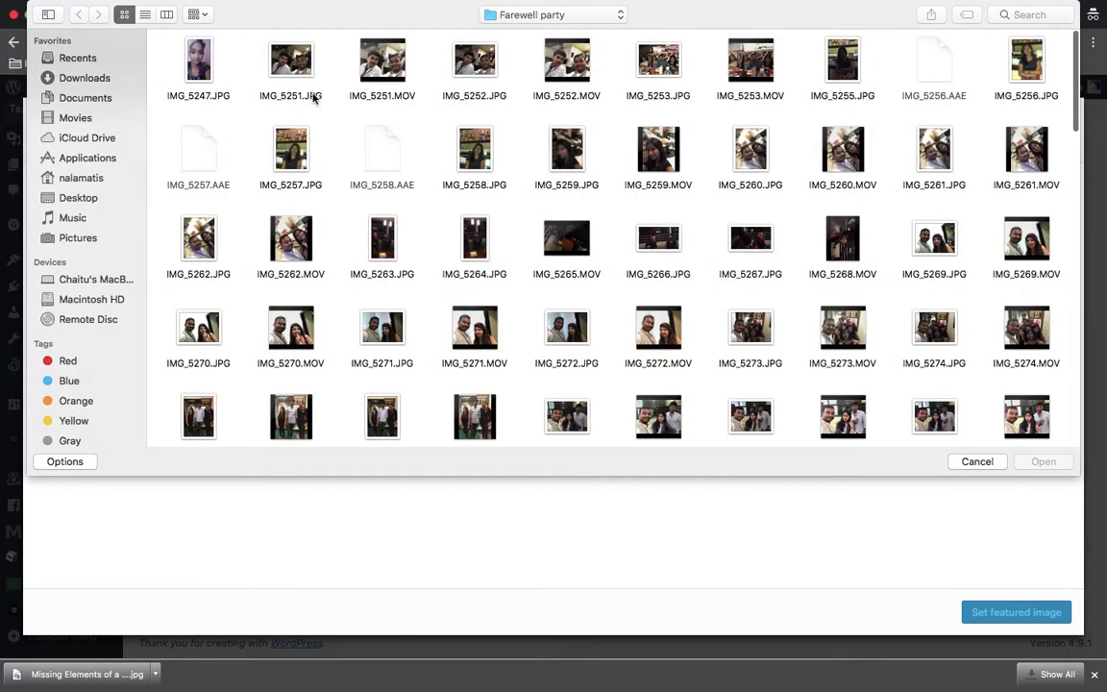
pyautogui.click(75, 78)
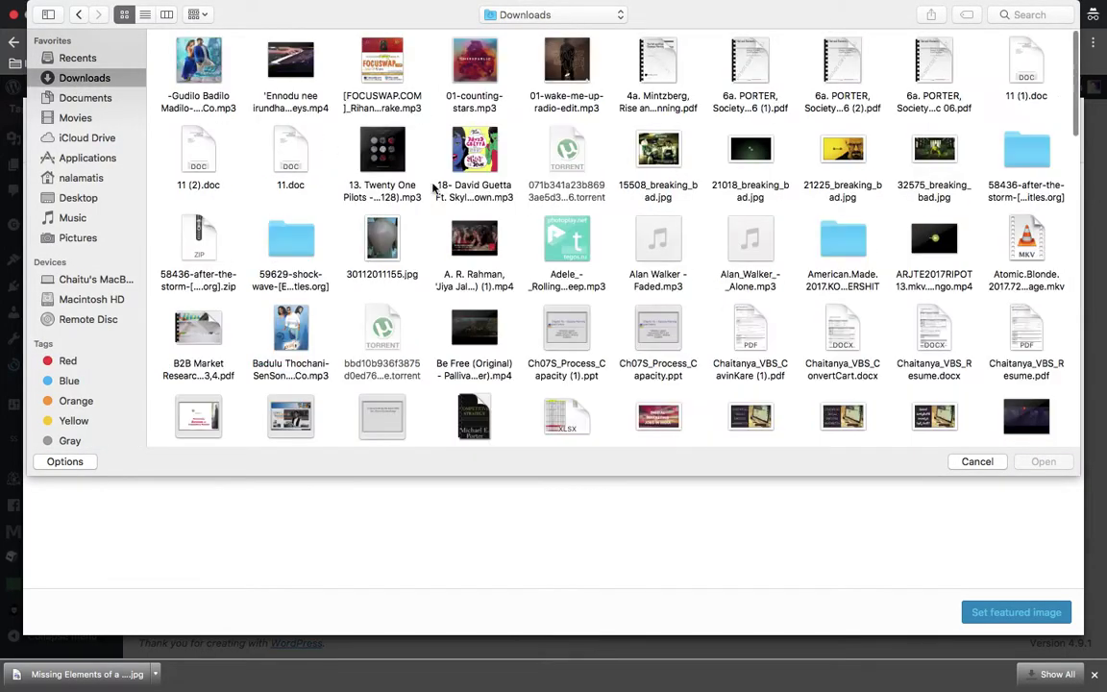
pyautogui.click(481, 202)
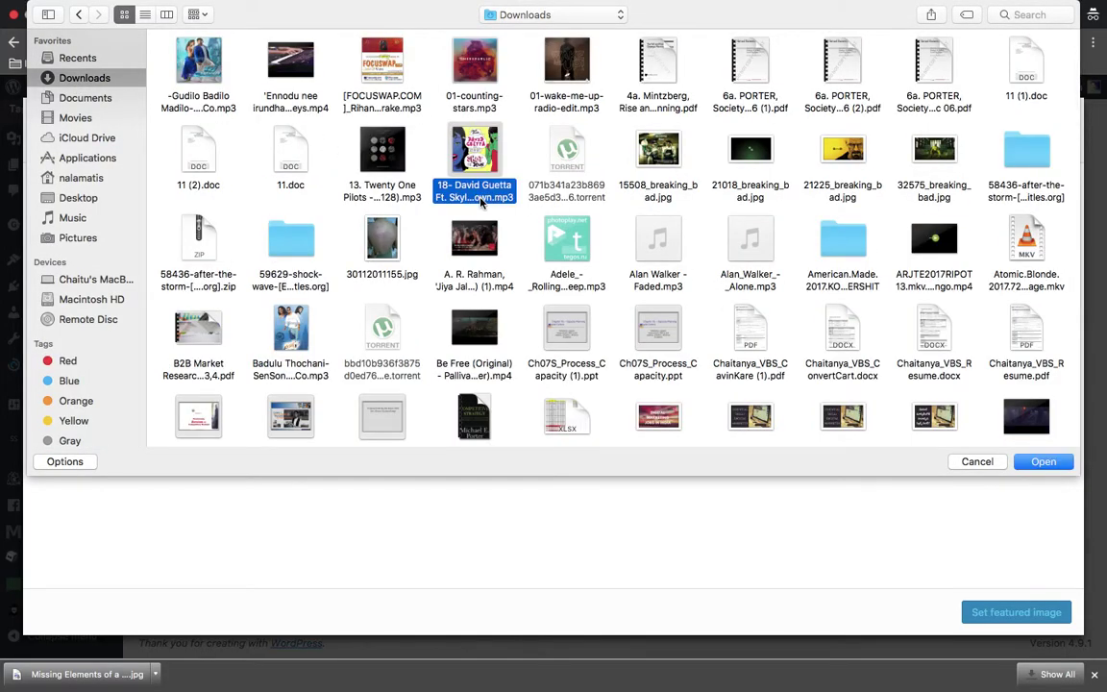
pyautogui.write('mi')
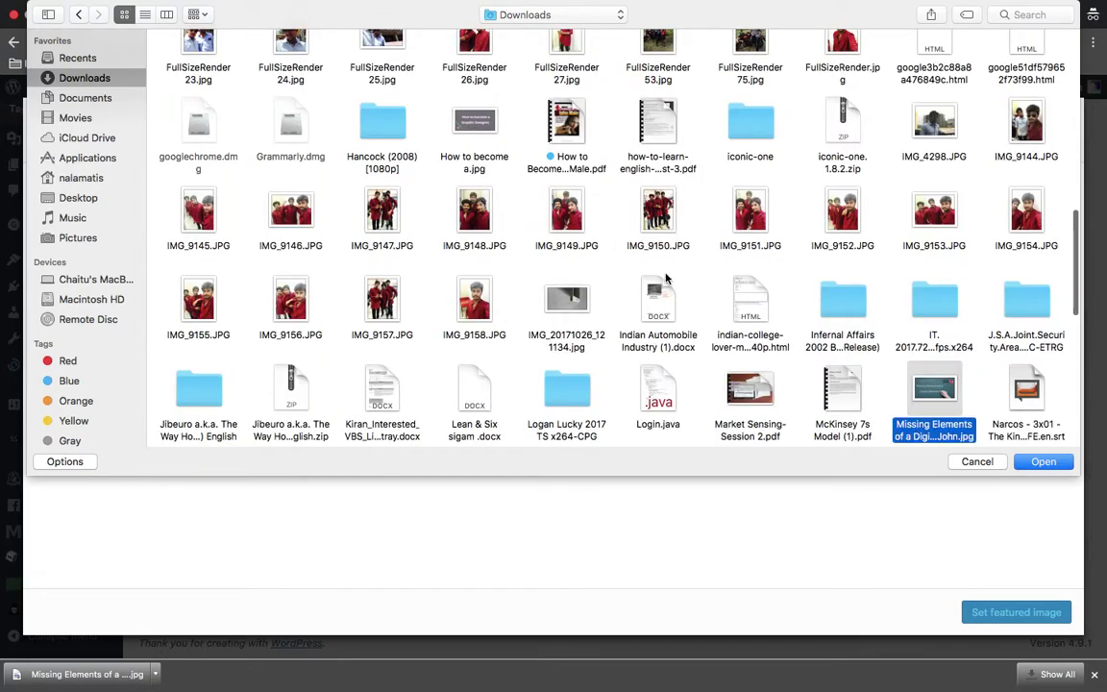
pyautogui.click(1041, 462)
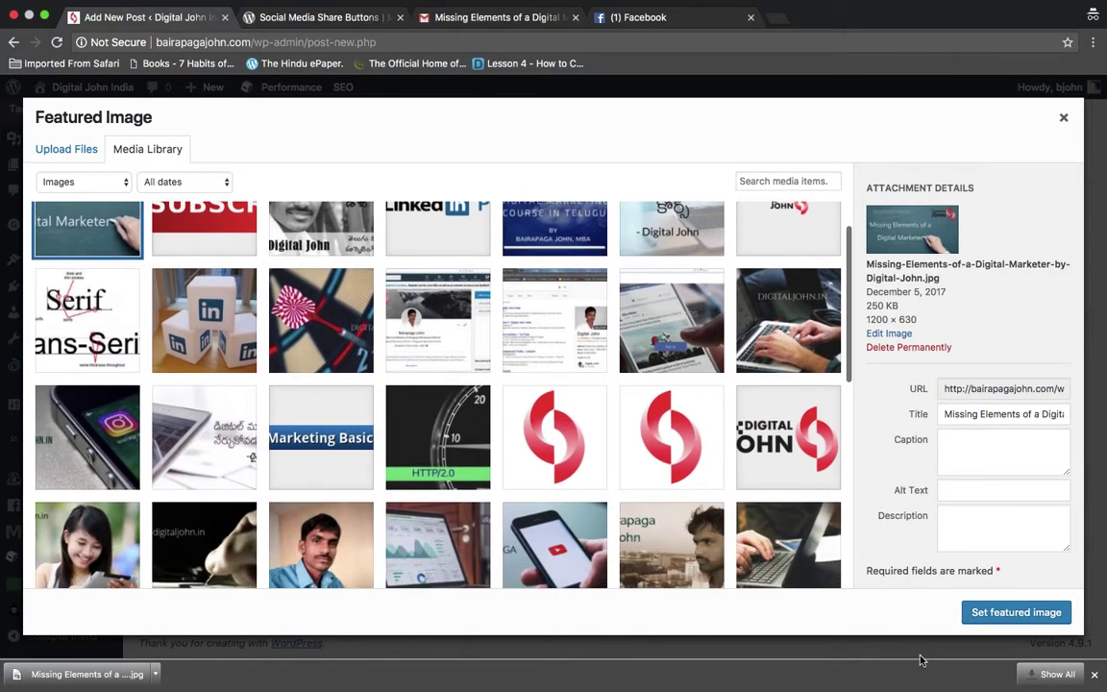
# Set the uploaded image as the post's featured image and check its thumbnail in the post settings.
pyautogui.click(1008, 613)
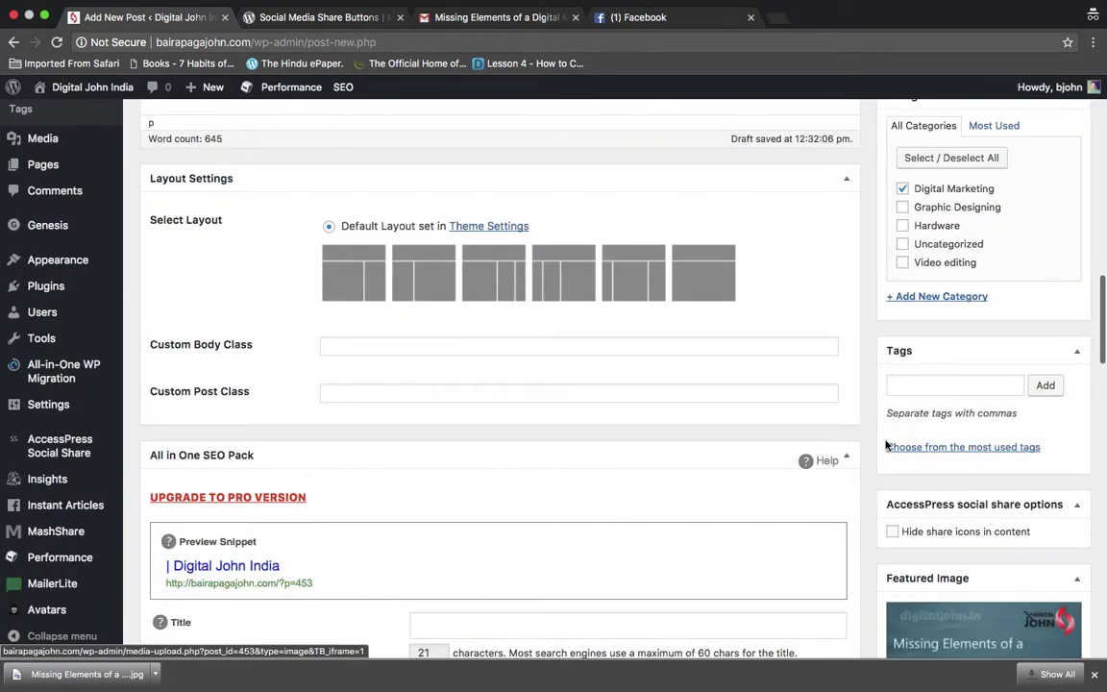
pyautogui.scroll(-4, 884, 443)
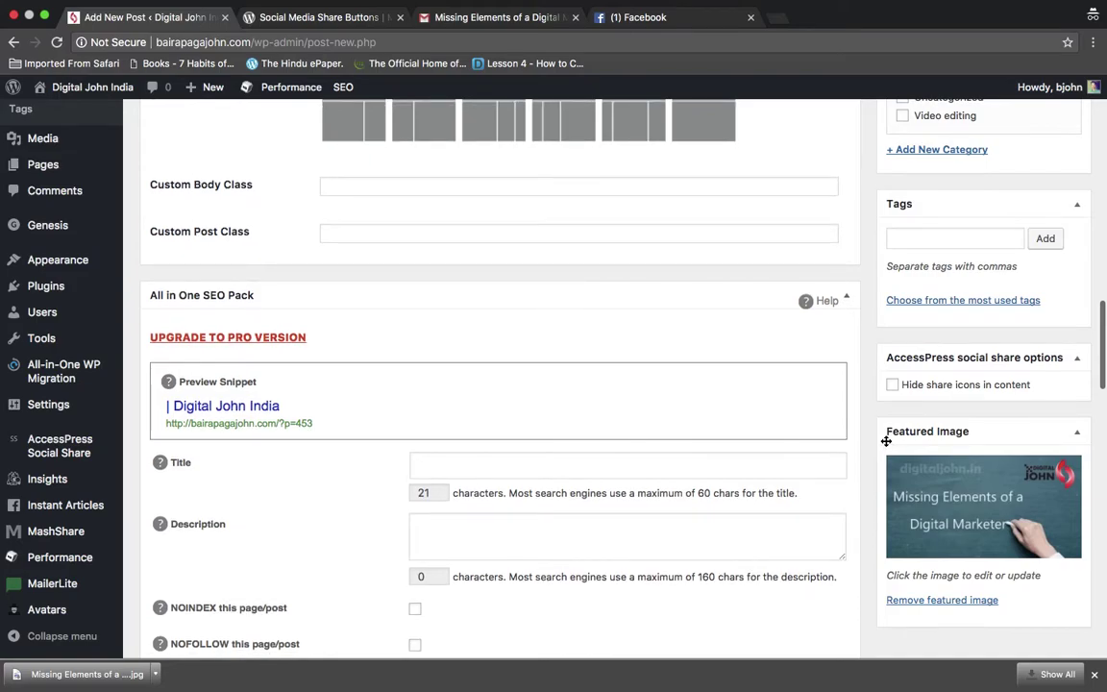
pyautogui.scroll(3, 886, 440)
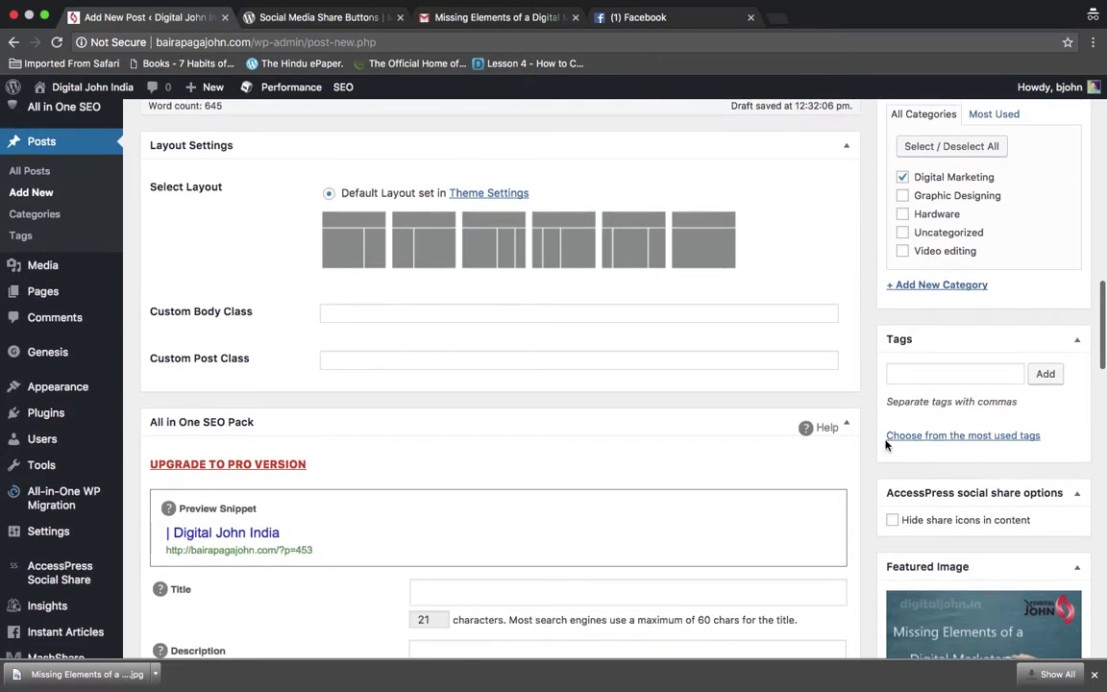
# Look over the post's settings and consult the MashShare plugin page on WordPress.org.
pyautogui.scroll(5, 885, 443)
pyautogui.scroll(-5, 888, 445)
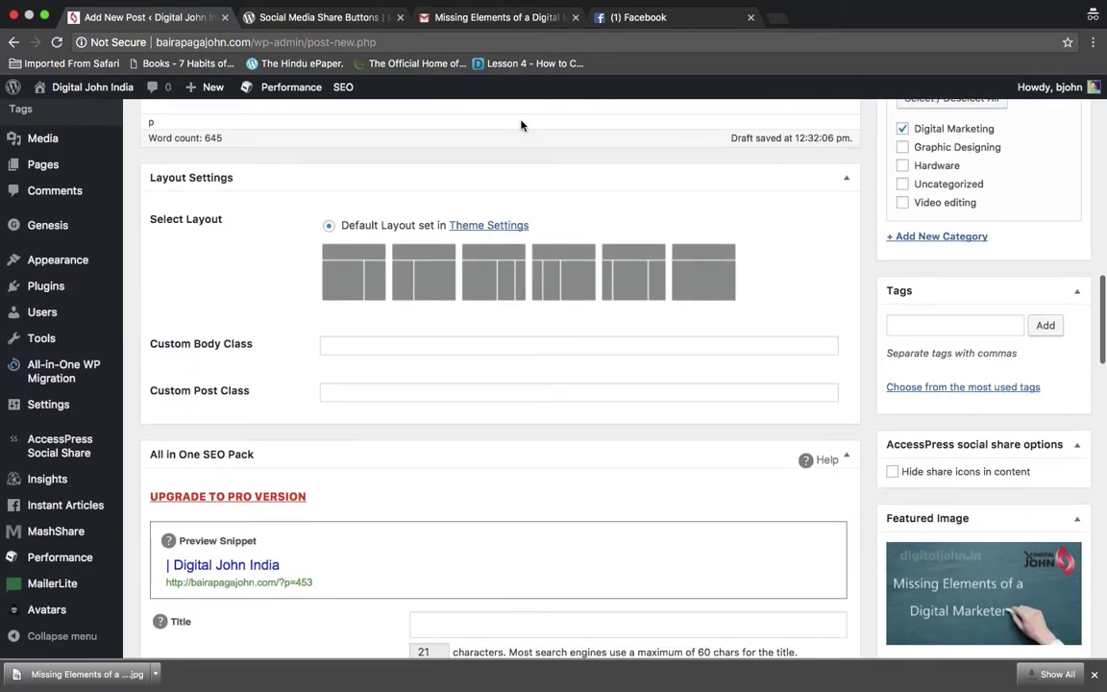
pyautogui.click(309, 18)
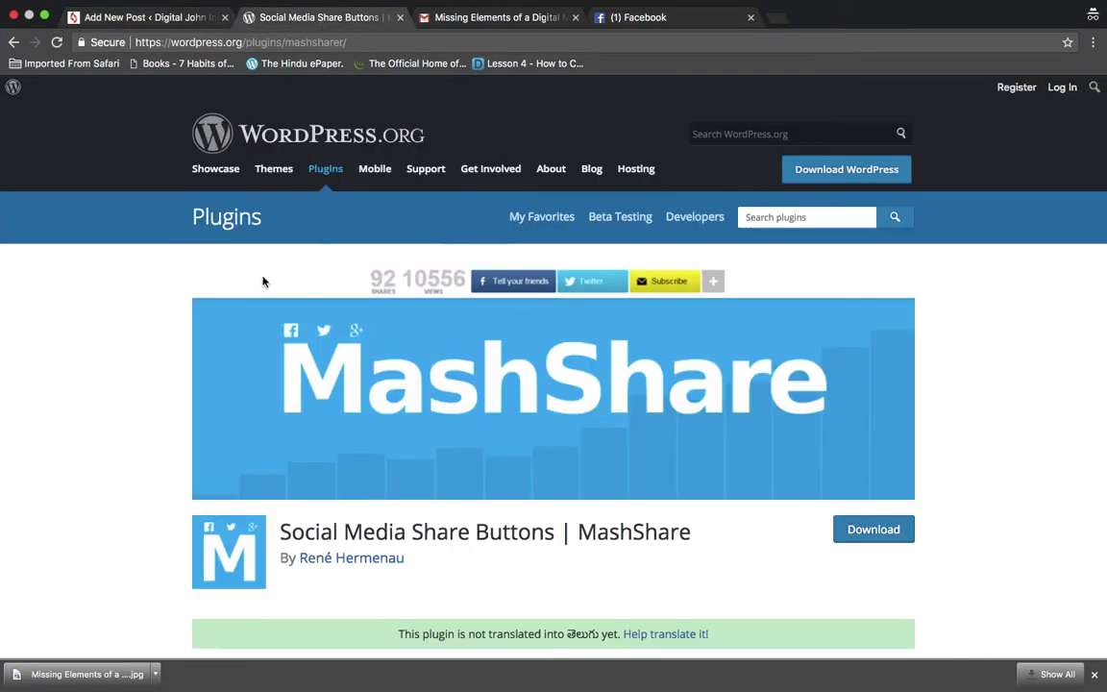
pyautogui.scroll(-5, 262, 280)
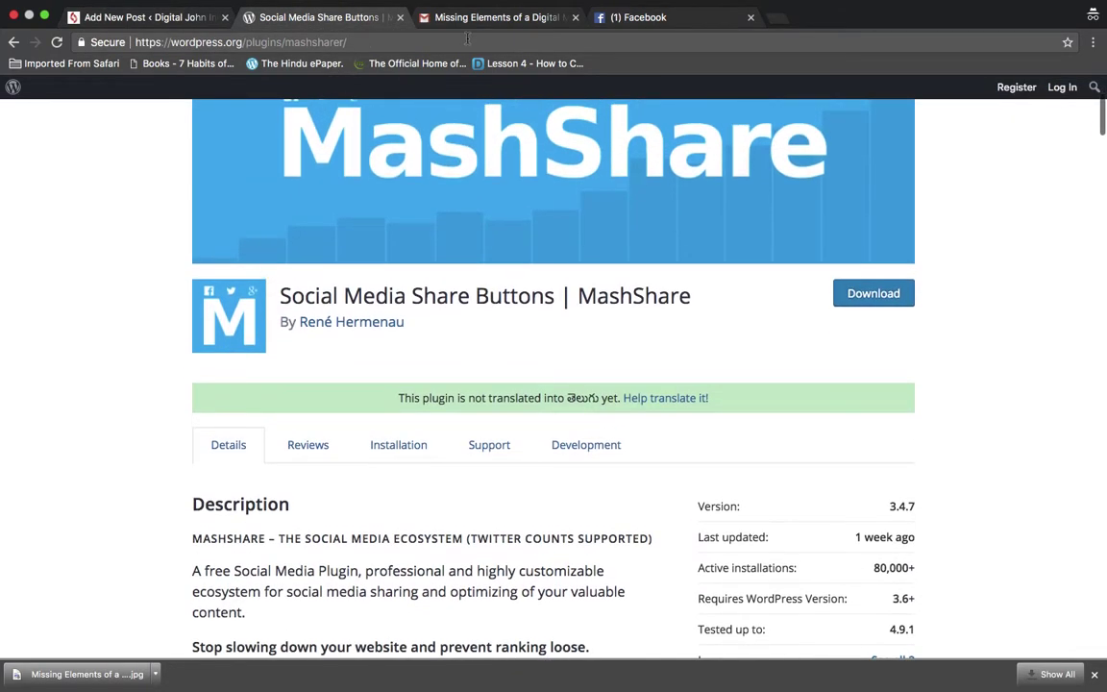
# Open the live Digital John India blog in a new tab and examine the share buttons on "Essential Skills to Become Digital Marketing Genie".
pyautogui.click(777, 34)
pyautogui.write('bairapagajohn.com')
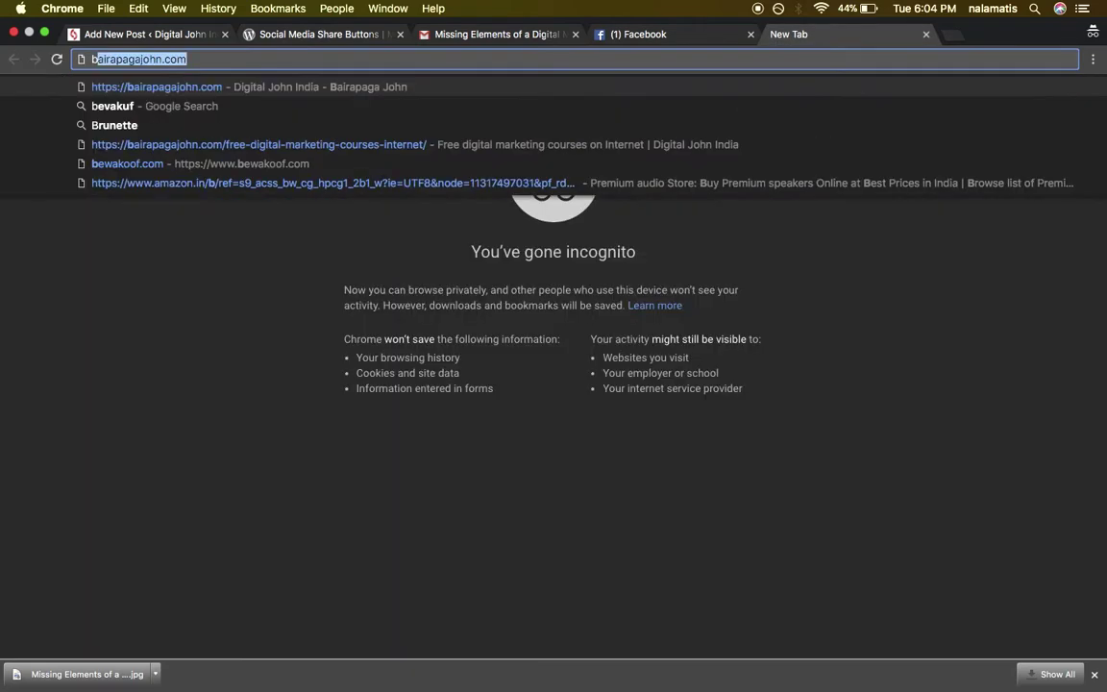
pyautogui.press('Return')
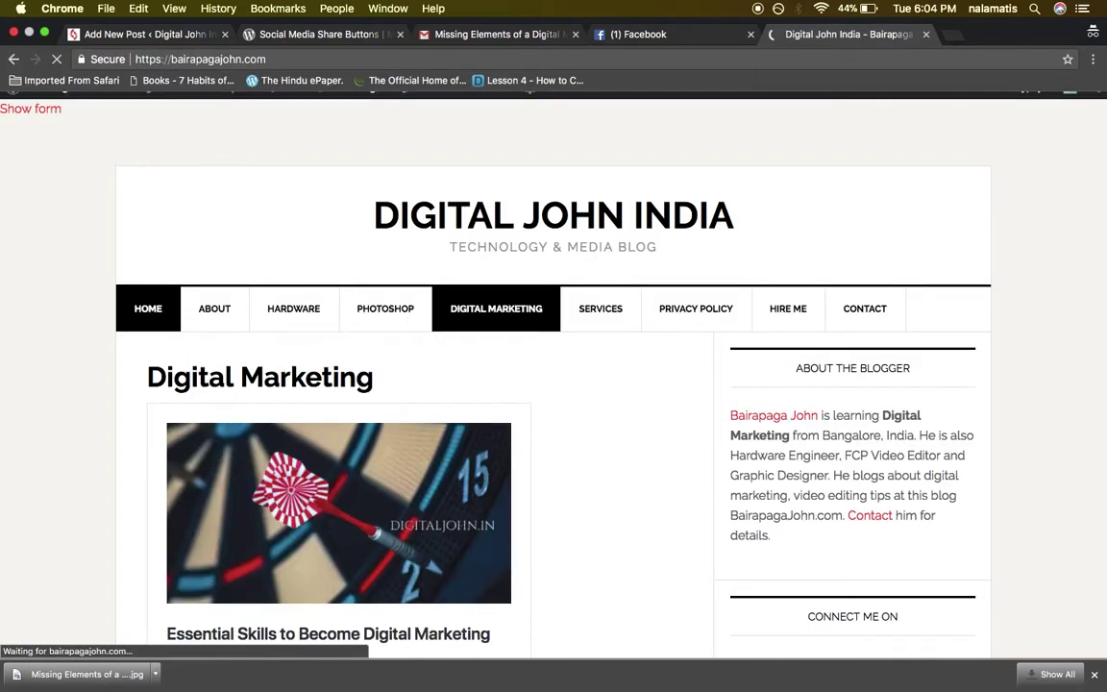
pyautogui.scroll(-5, 358, 280)
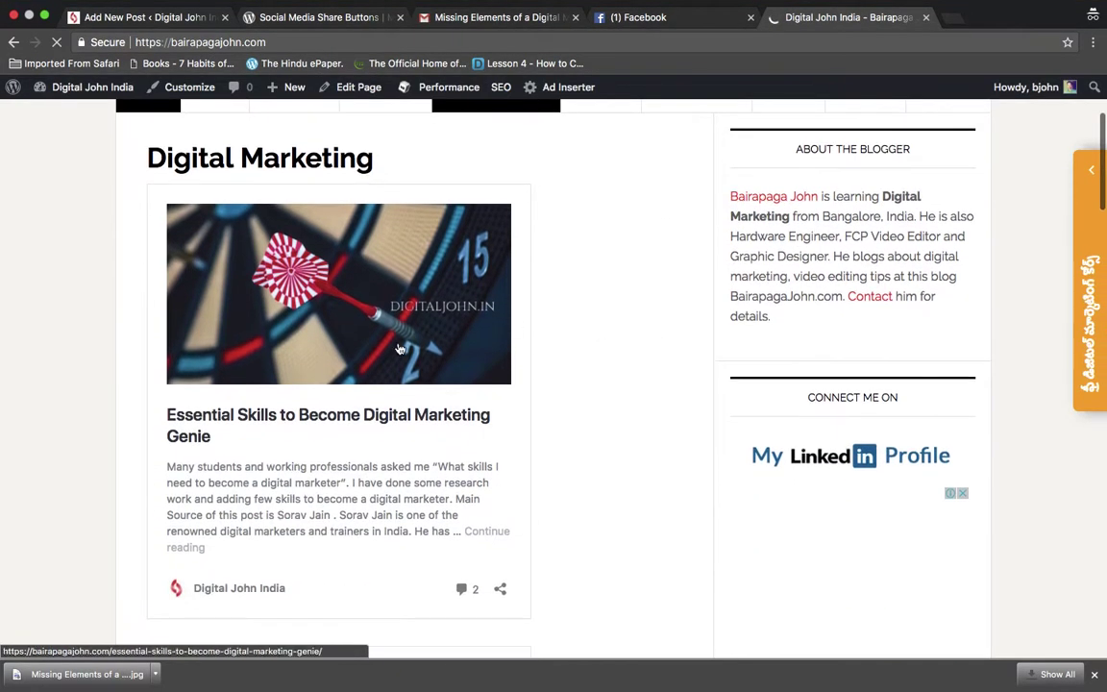
pyautogui.click(357, 279)
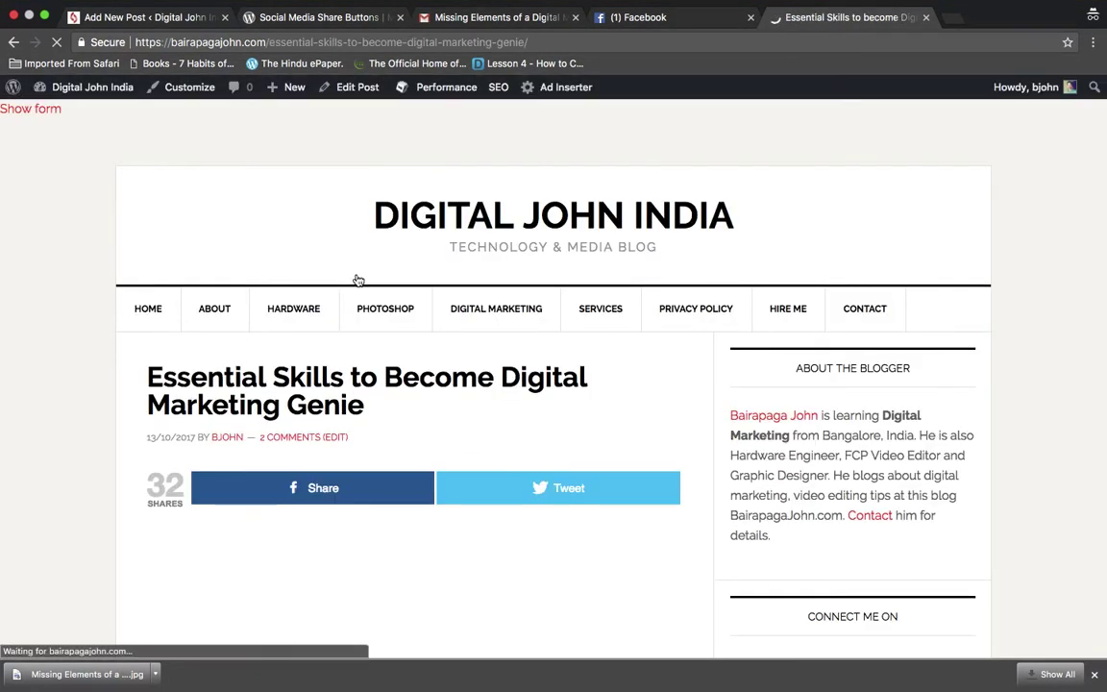
pyautogui.scroll(-2, 357, 279)
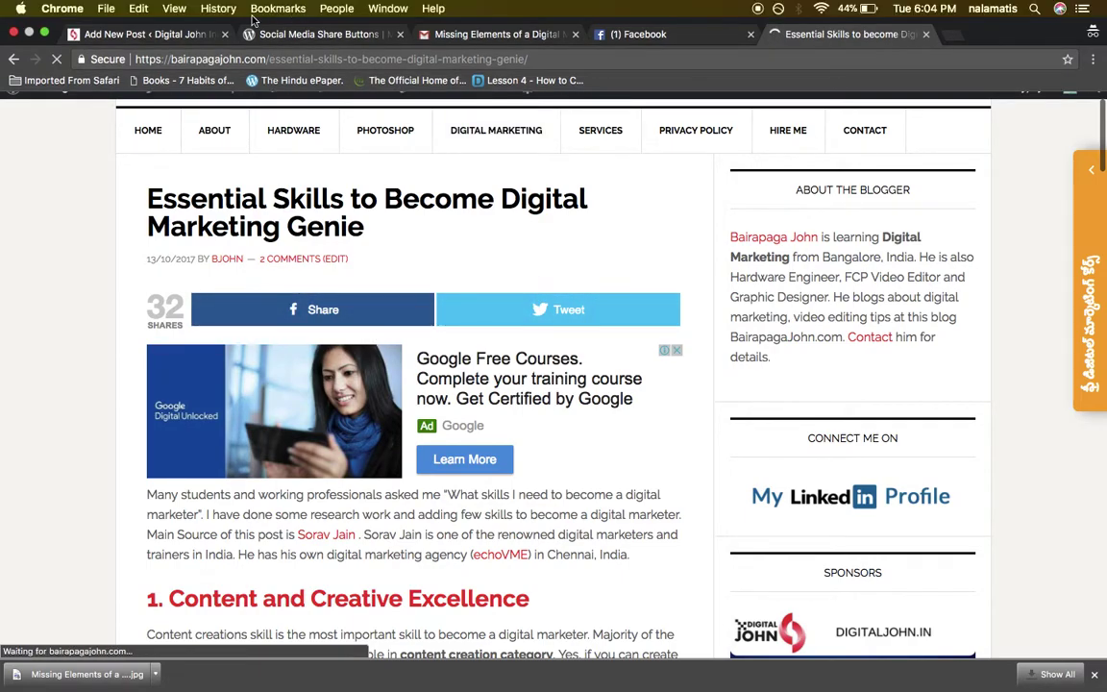
# Return to the new post and set the "Missing Elements of a Digital Marketer" image as the MashShare social media image.
pyautogui.click(168, 35)
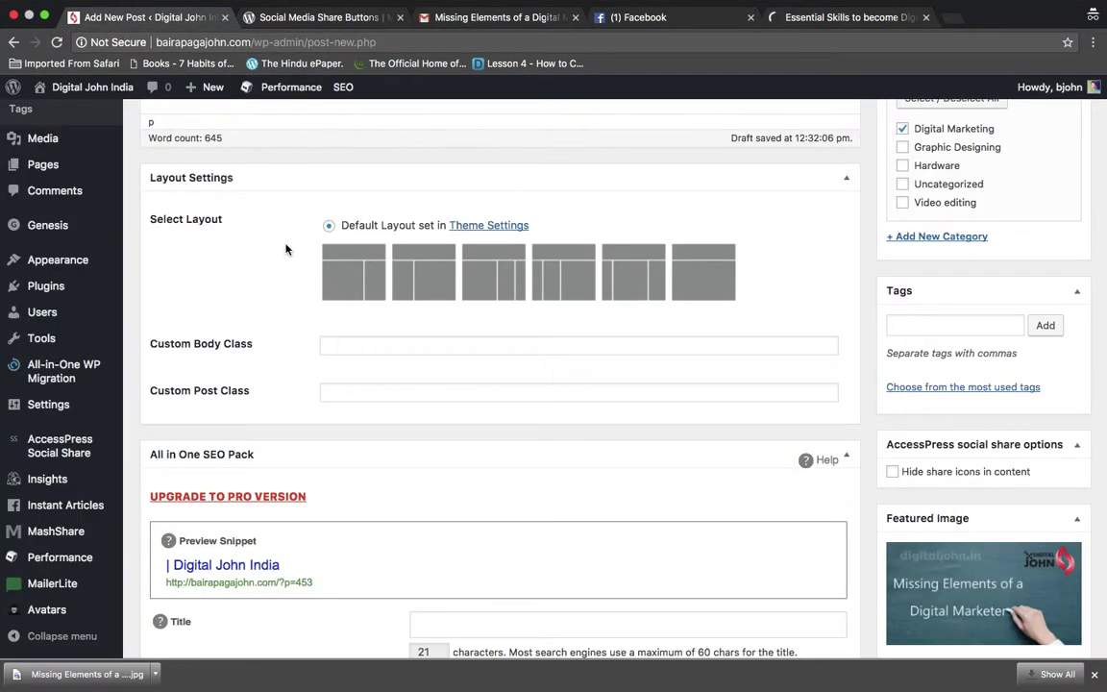
pyautogui.scroll(-5, 286, 249)
pyautogui.scroll(-10, 286, 249)
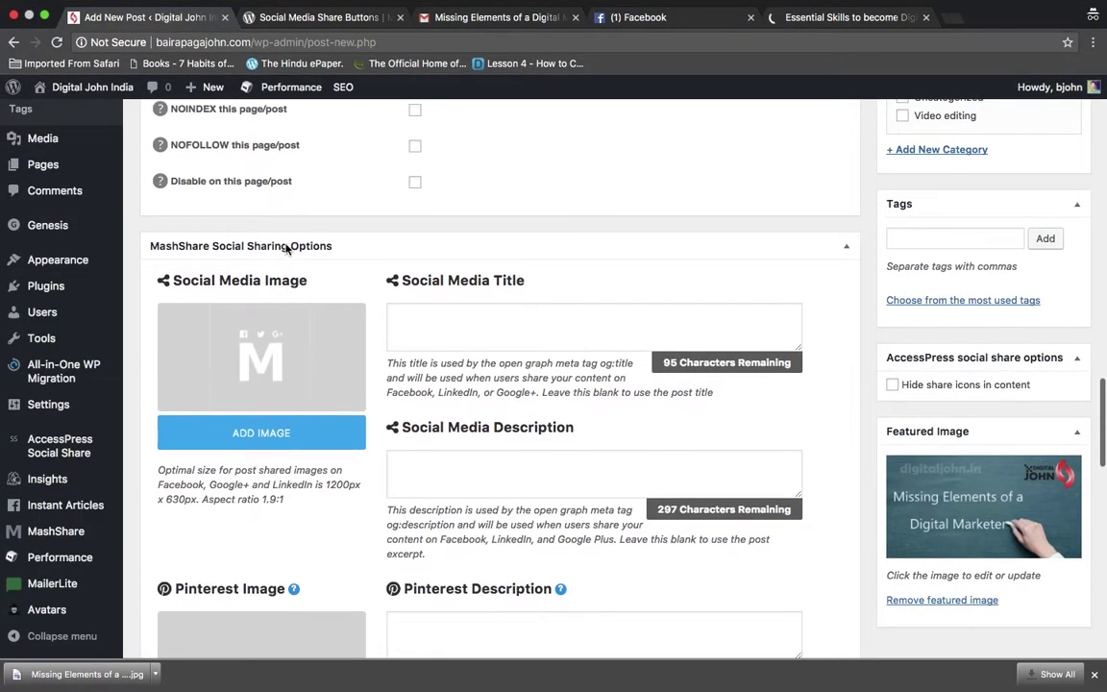
pyautogui.scroll(-1, 286, 248)
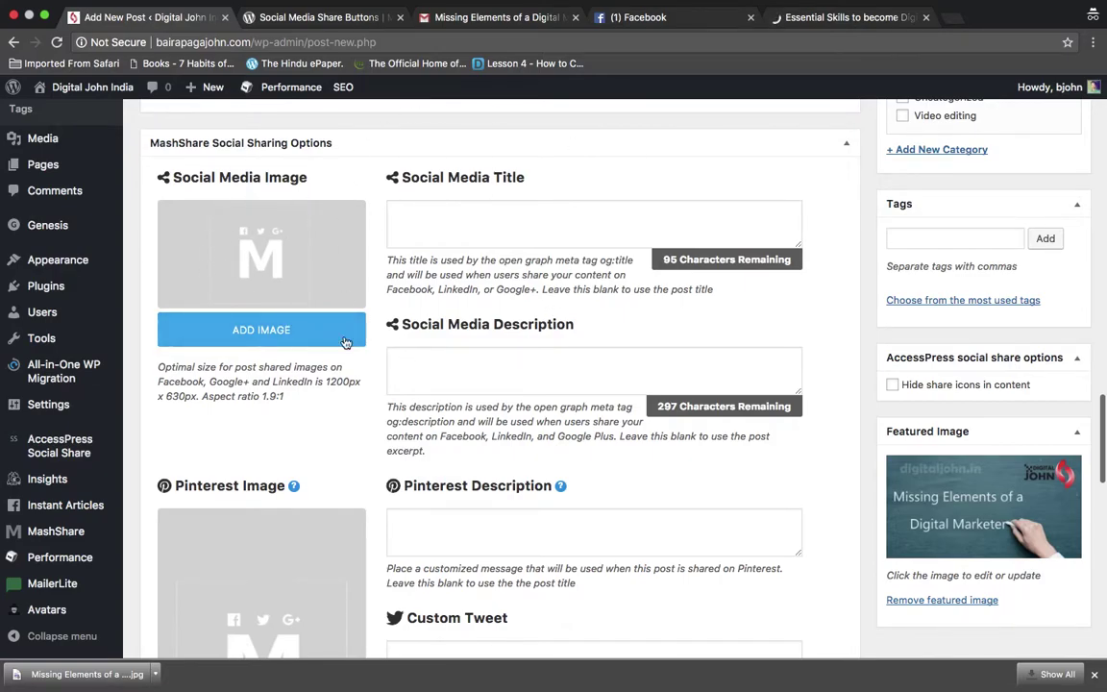
pyautogui.click(317, 330)
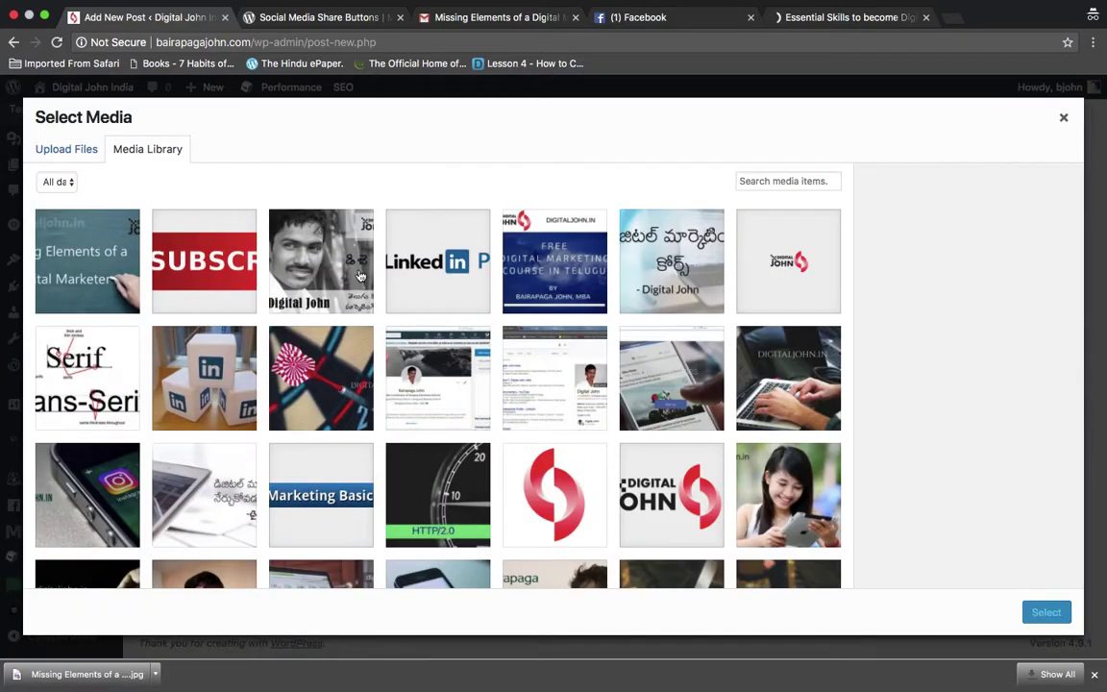
pyautogui.click(92, 240)
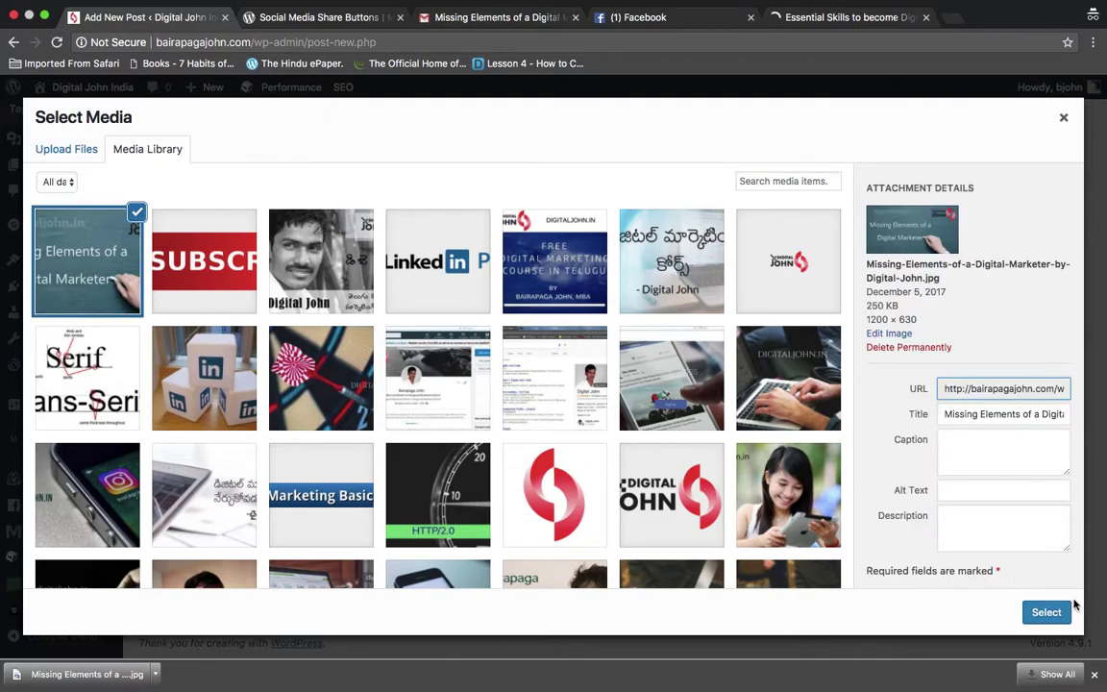
pyautogui.click(1046, 612)
# Set the same "Missing Elements of a Digital Marketer" image as the MashShare Pinterest image.
pyautogui.scroll(-1, 620, 384)
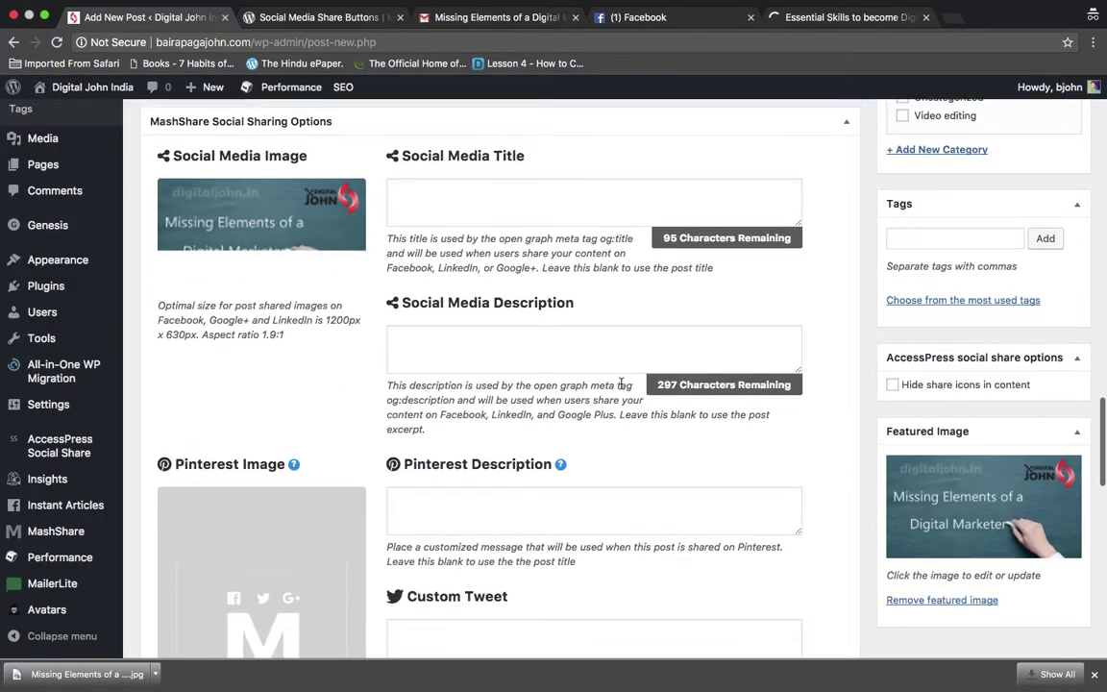
pyautogui.scroll(-5, 620, 384)
pyautogui.click(278, 389)
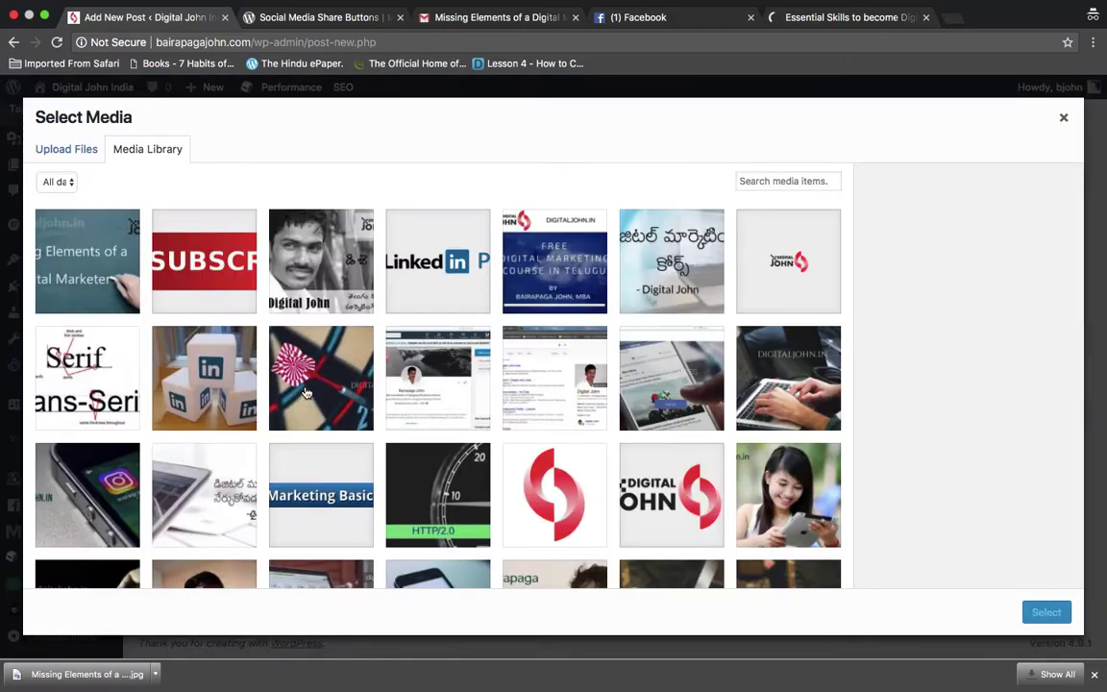
pyautogui.click(82, 258)
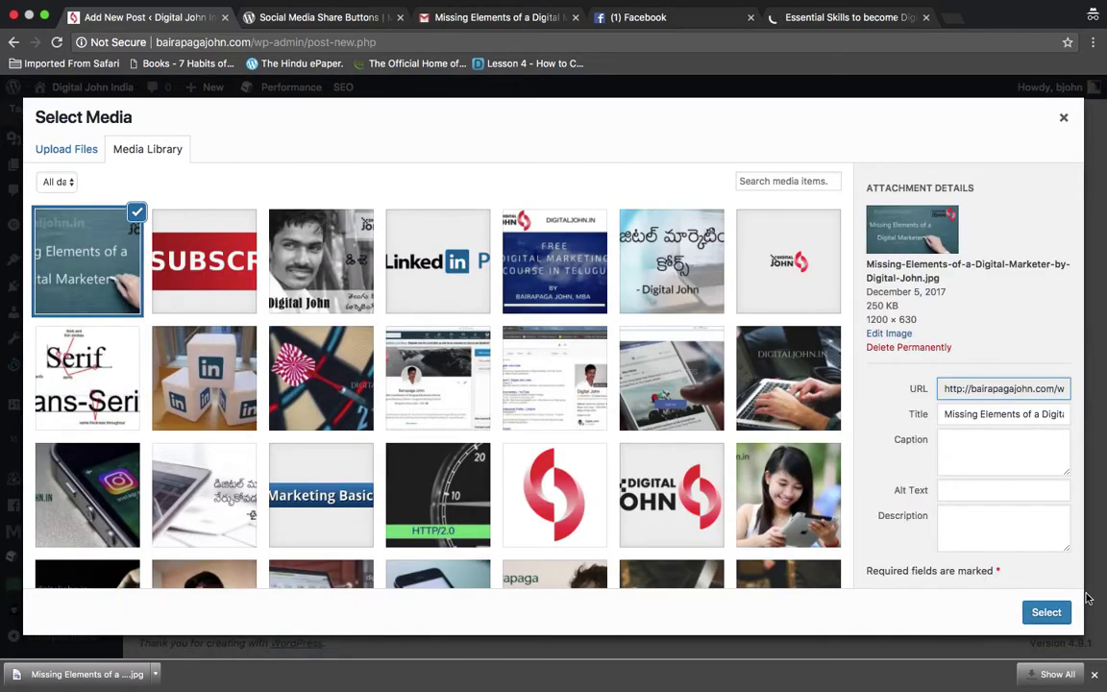
pyautogui.click(1052, 612)
# Copy the post title "Missing Elements of Digital Marketer" into the MashShare social media title.
pyautogui.scroll(8, 750, 445)
pyautogui.scroll(1, 750, 443)
pyautogui.click(616, 352)
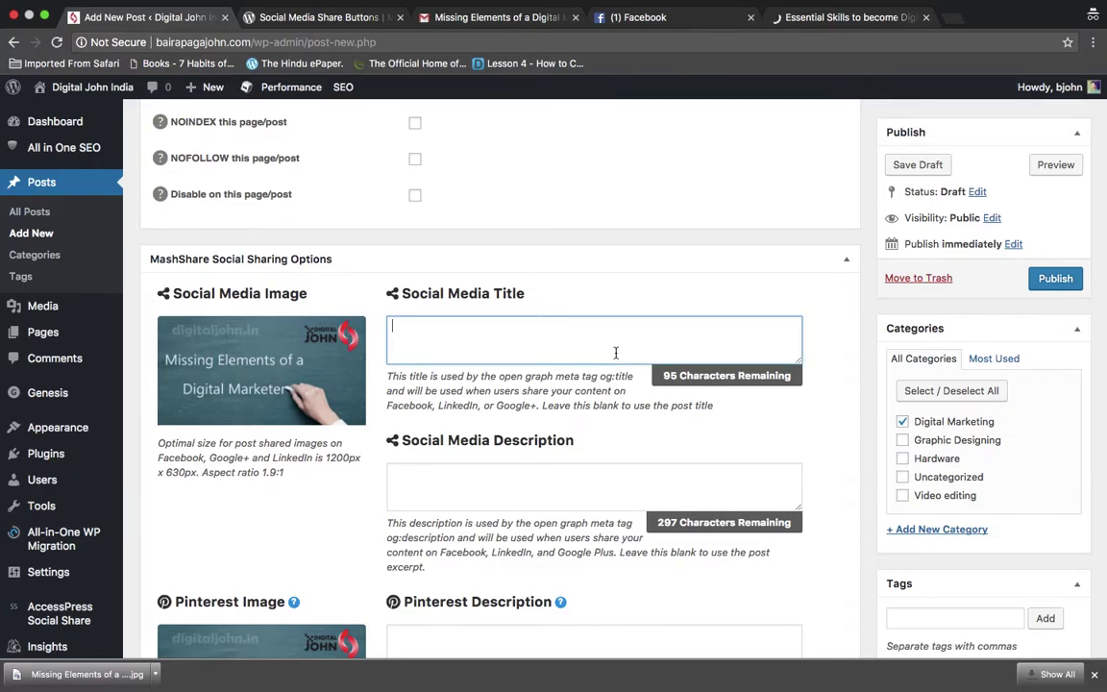
pyautogui.scroll(15, 615, 352)
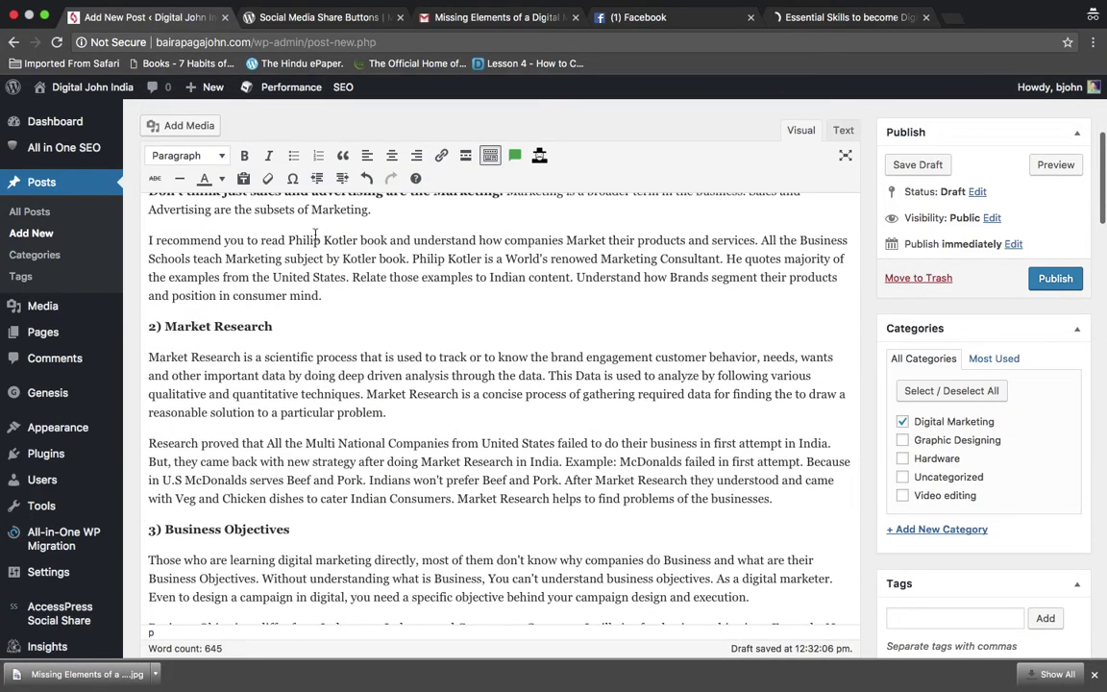
pyautogui.scroll(3, 290, 232)
pyautogui.tripleClick(331, 160)
pyautogui.hotkey('ctrl', 'c')
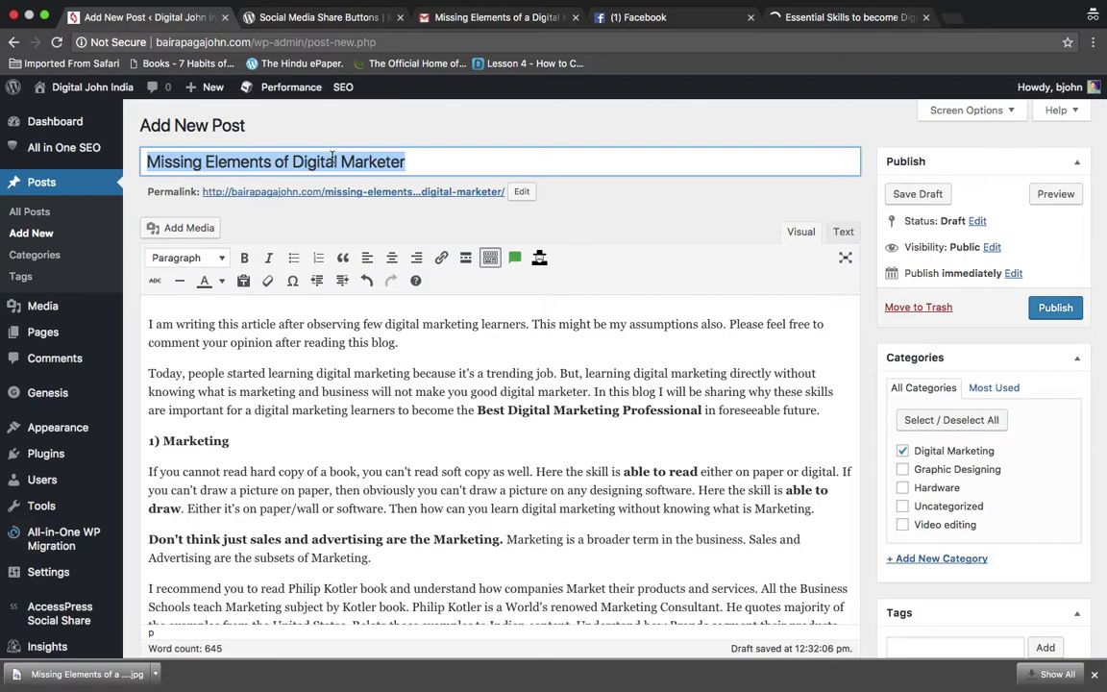
pyautogui.scroll(-18, 491, 363)
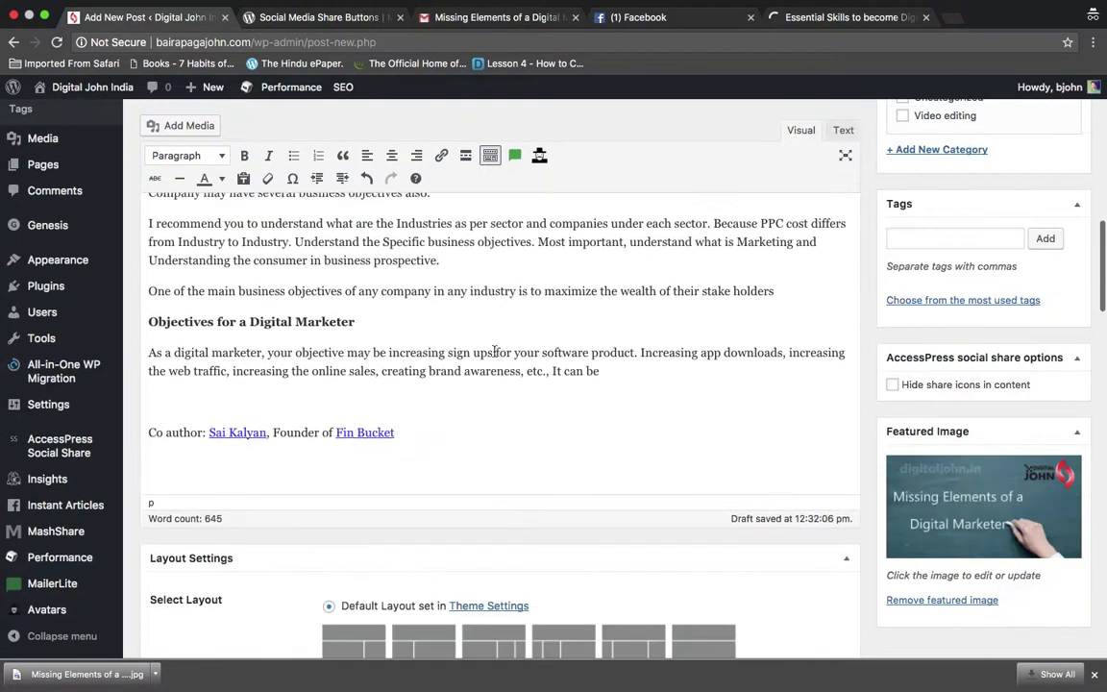
pyautogui.scroll(-1, 494, 342)
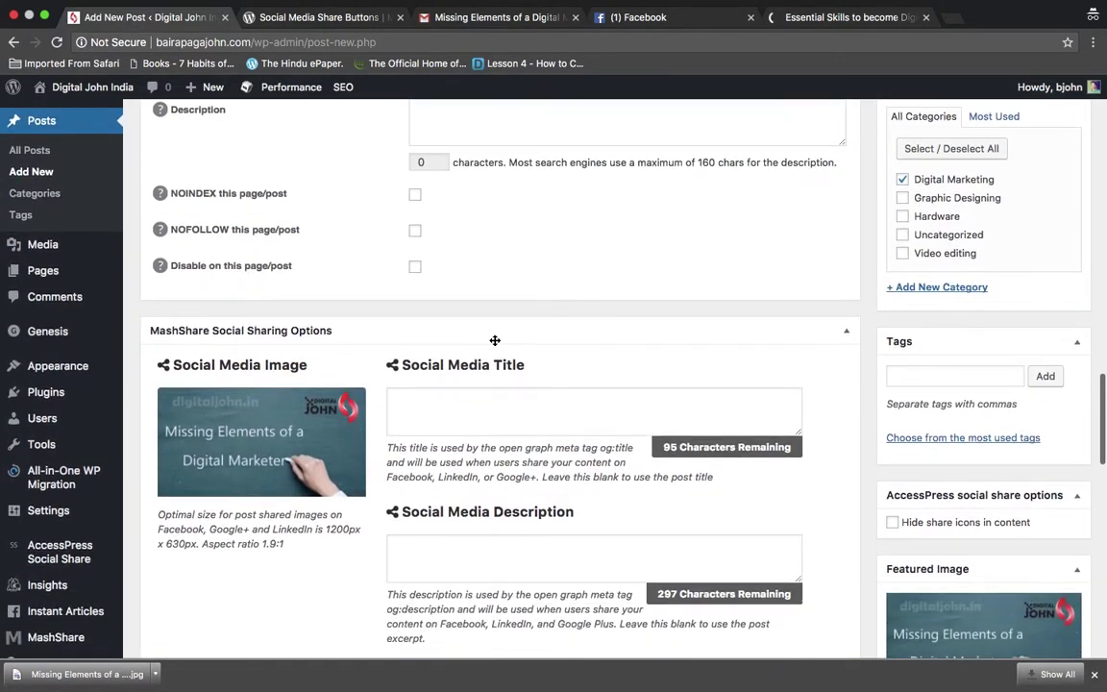
pyautogui.click(504, 427)
pyautogui.hotkey('ctrl', 'v')
# Enter "Missing Skills in Today's digital marketer" as the MashShare social media description.
pyautogui.scroll(-5, 504, 429)
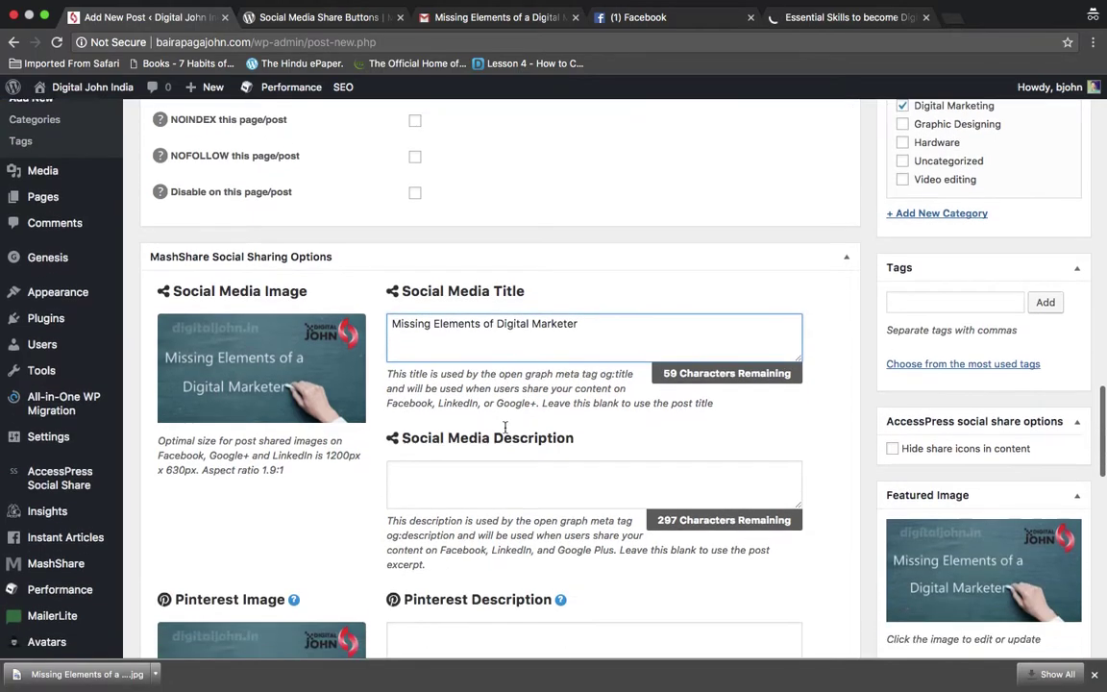
pyautogui.scroll(2, 505, 432)
pyautogui.click(567, 257)
pyautogui.write('Missing ')
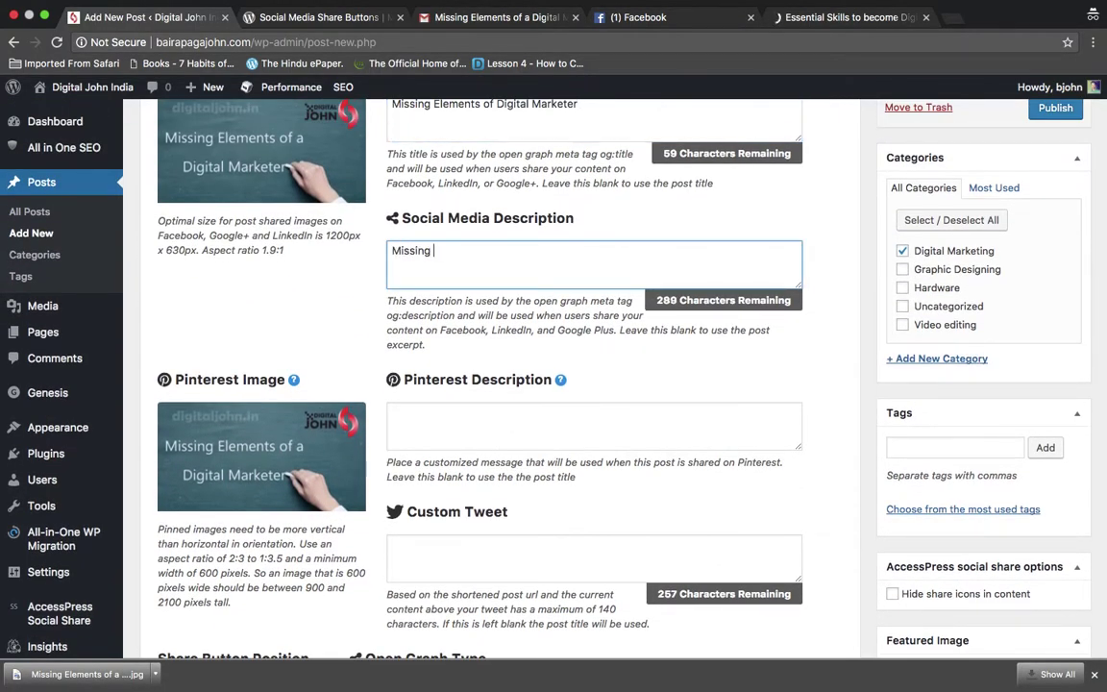
pyautogui.write("Skills in Today's digital marketer")
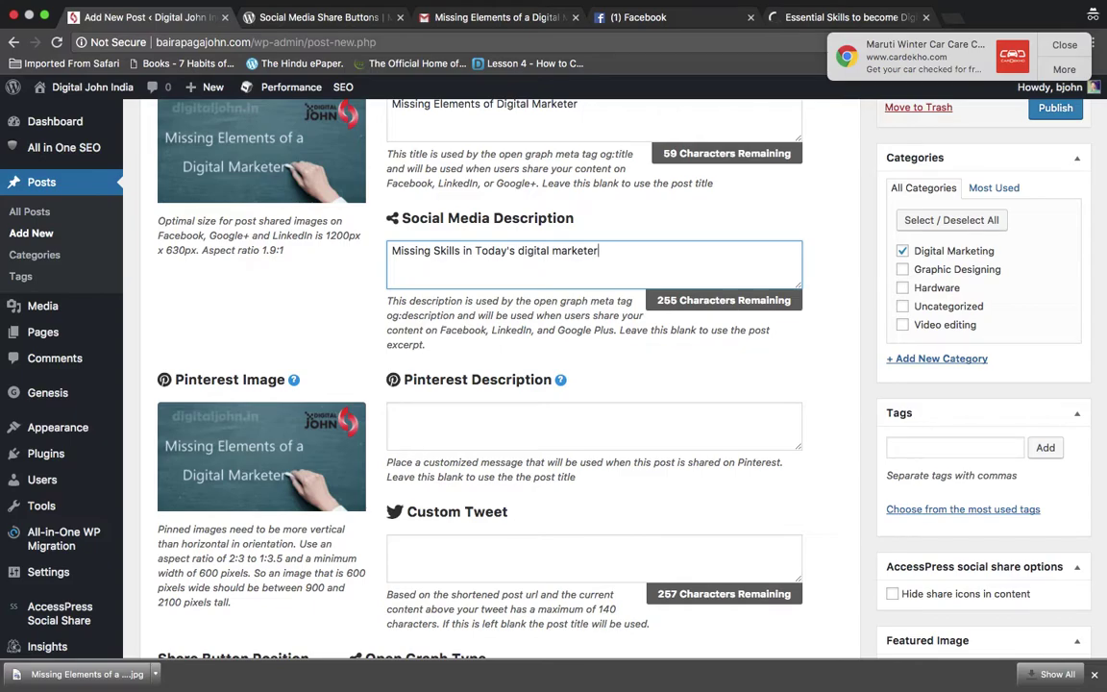
# Copy the social media description into the custom tweet and append the blogger's Twitter handle.
pyautogui.press('super+a')
pyautogui.press('super+c')
pyautogui.scroll(-3, 546, 413)
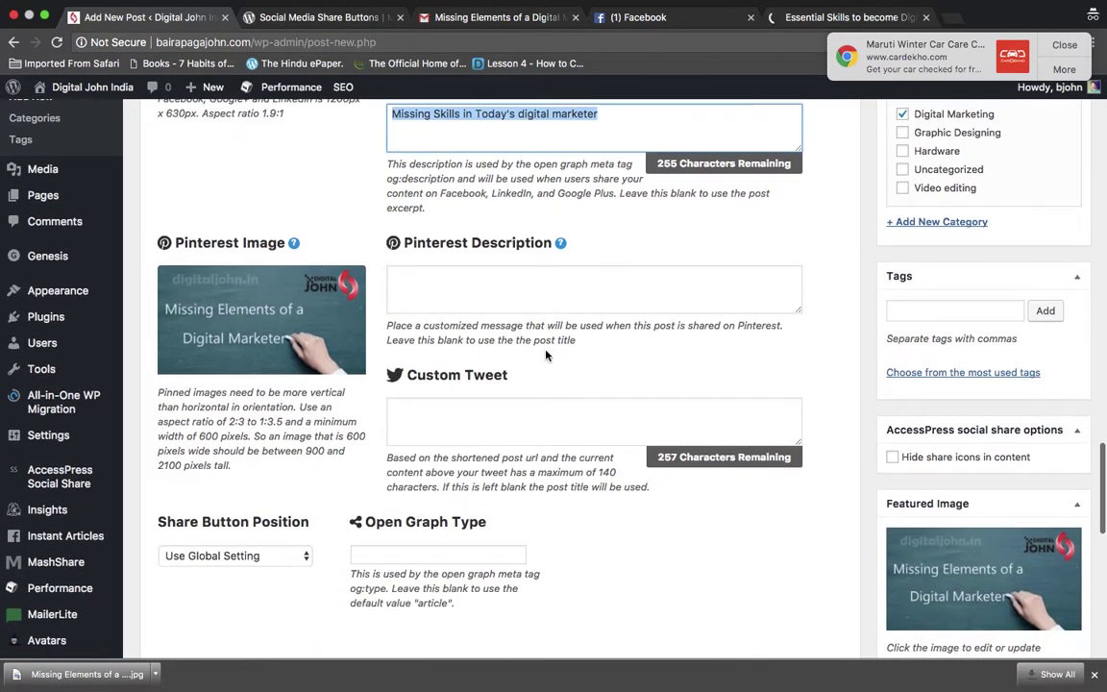
pyautogui.click(549, 413)
pyautogui.press('super+v')
pyautogui.write('@bairapagajohn')
# Add the tag "digital marketer" to the post.
pyautogui.scroll(-5, 645, 372)
pyautogui.click(964, 238)
pyautogui.write('digita')
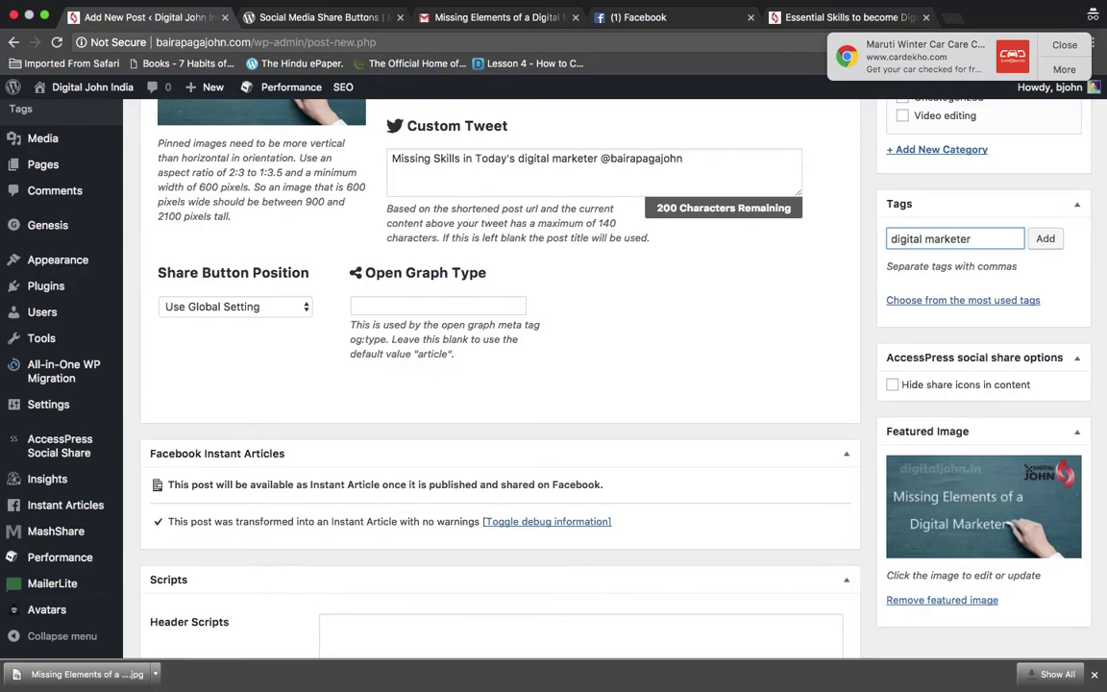
pyautogui.click(1046, 239)
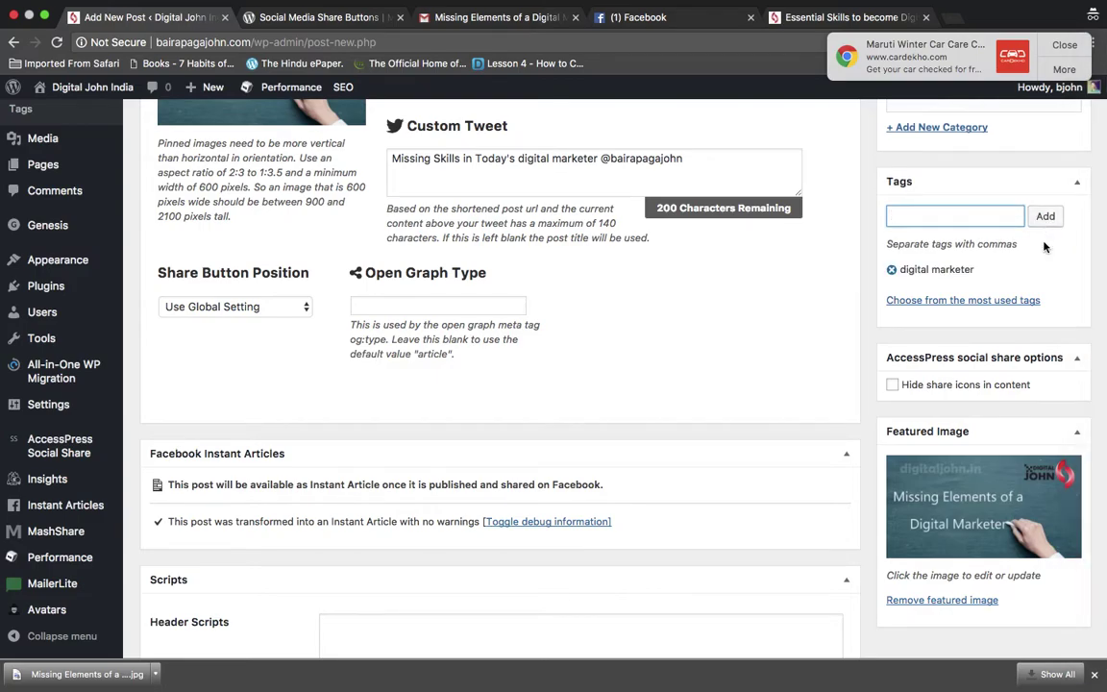
# Review the draft post from its title and body text down to the co-author line.
pyautogui.scroll(-10, 1045, 247)
pyautogui.scroll(15, 1044, 247)
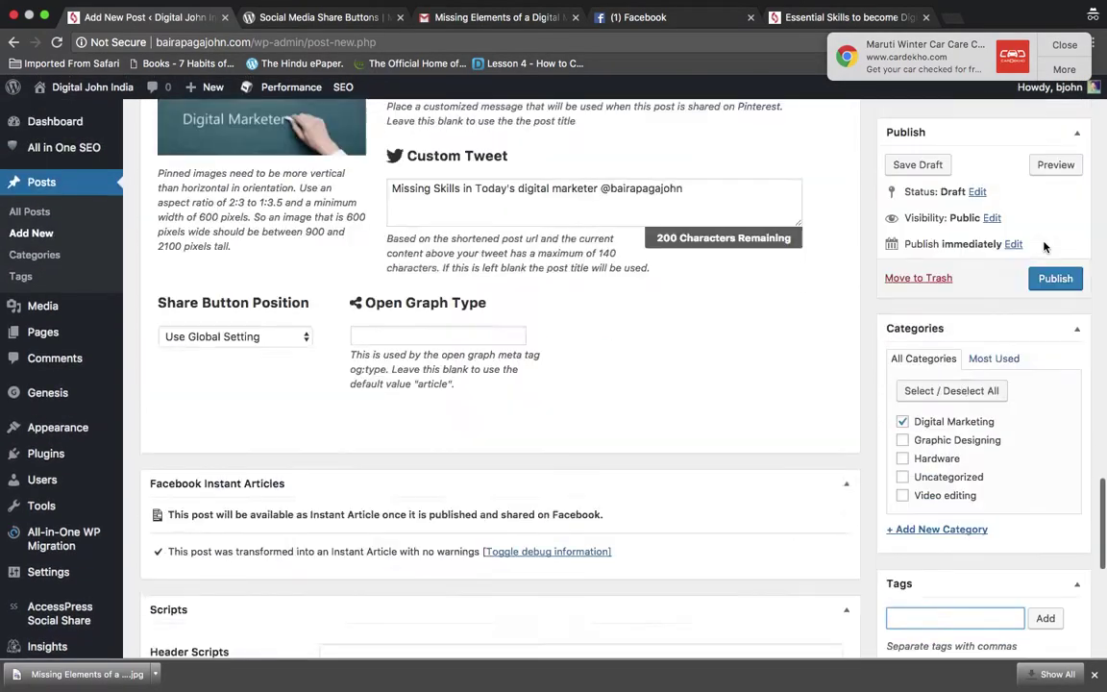
pyautogui.scroll(10, 1045, 247)
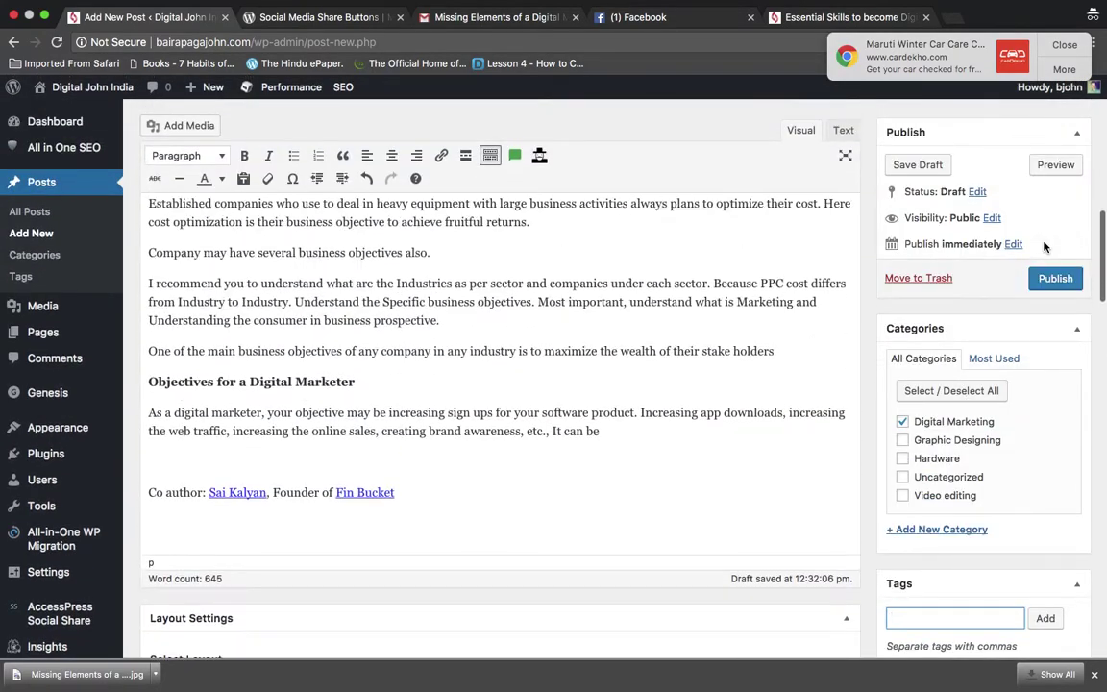
pyautogui.scroll(15, 576, 336)
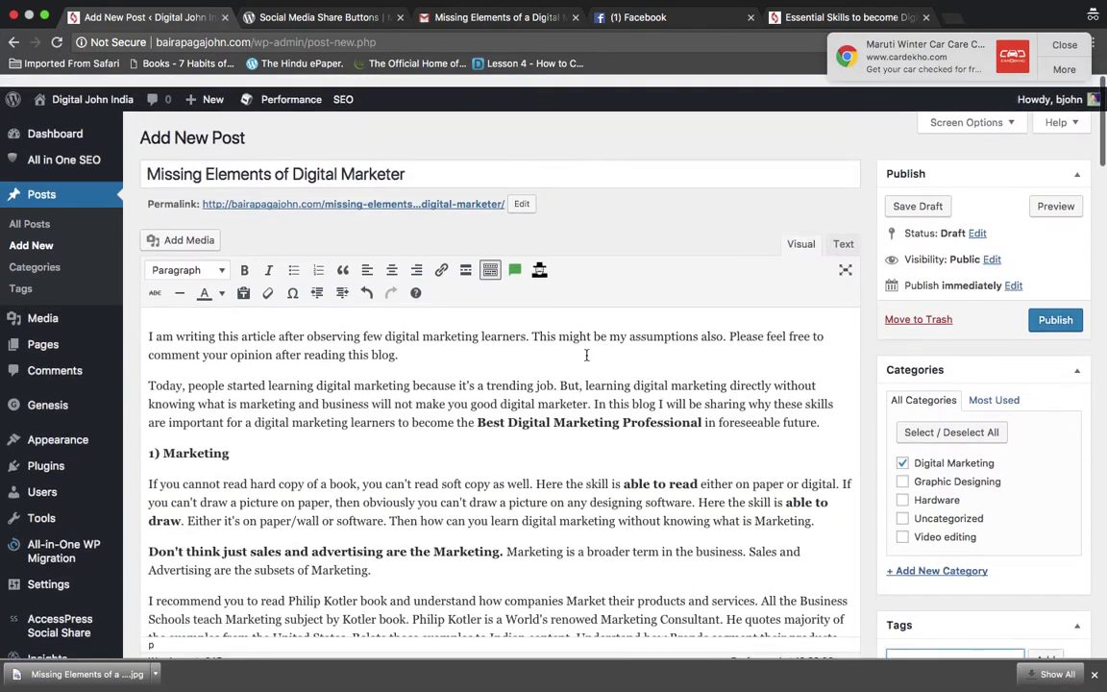
pyautogui.scroll(-15, 586, 354)
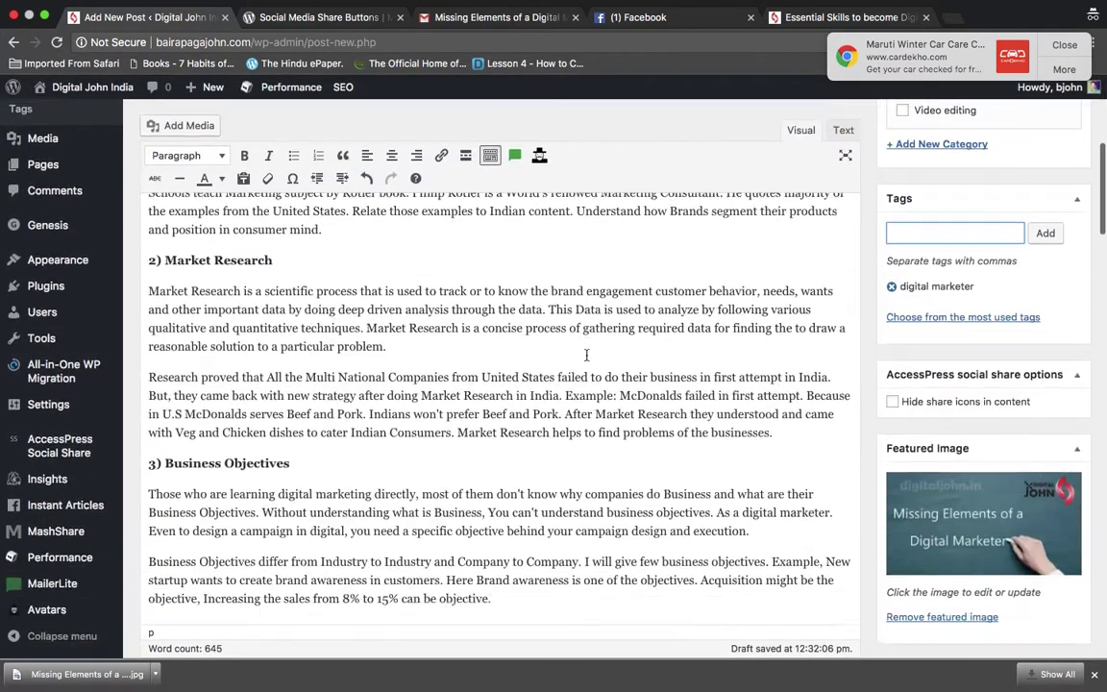
pyautogui.scroll(-1, 586, 354)
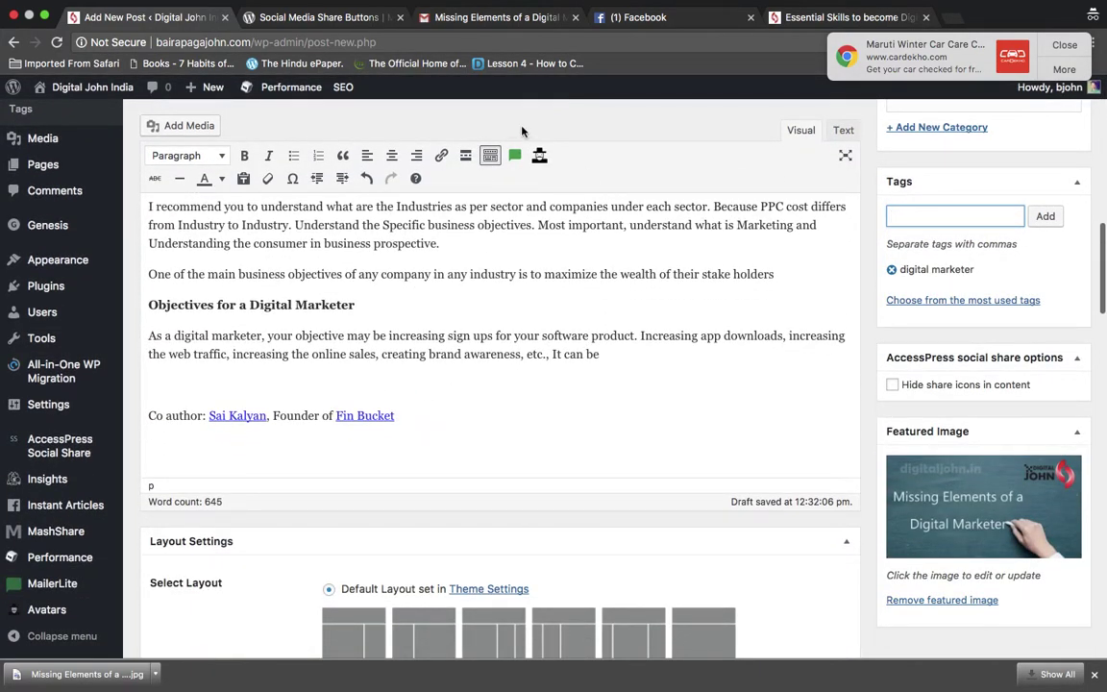
# Copy the "Other Digital Marketing Articles for you" heading and its three links from the published Essential Skills post into the draft below the co-author line.
pyautogui.click(809, 21)
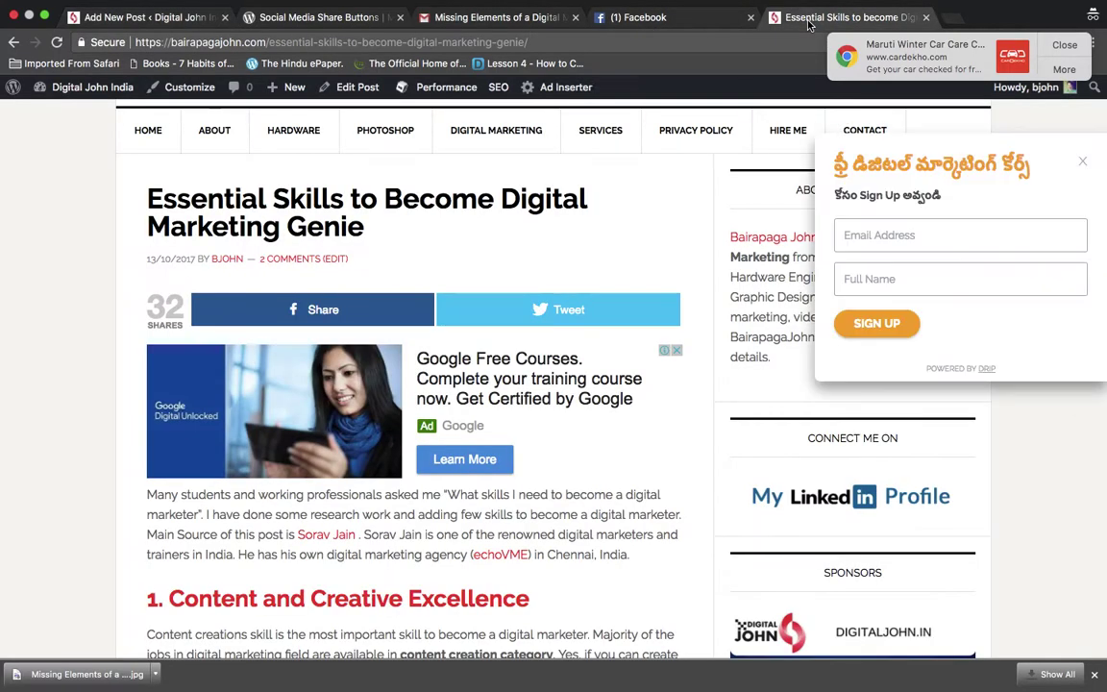
pyautogui.scroll(-15, 420, 288)
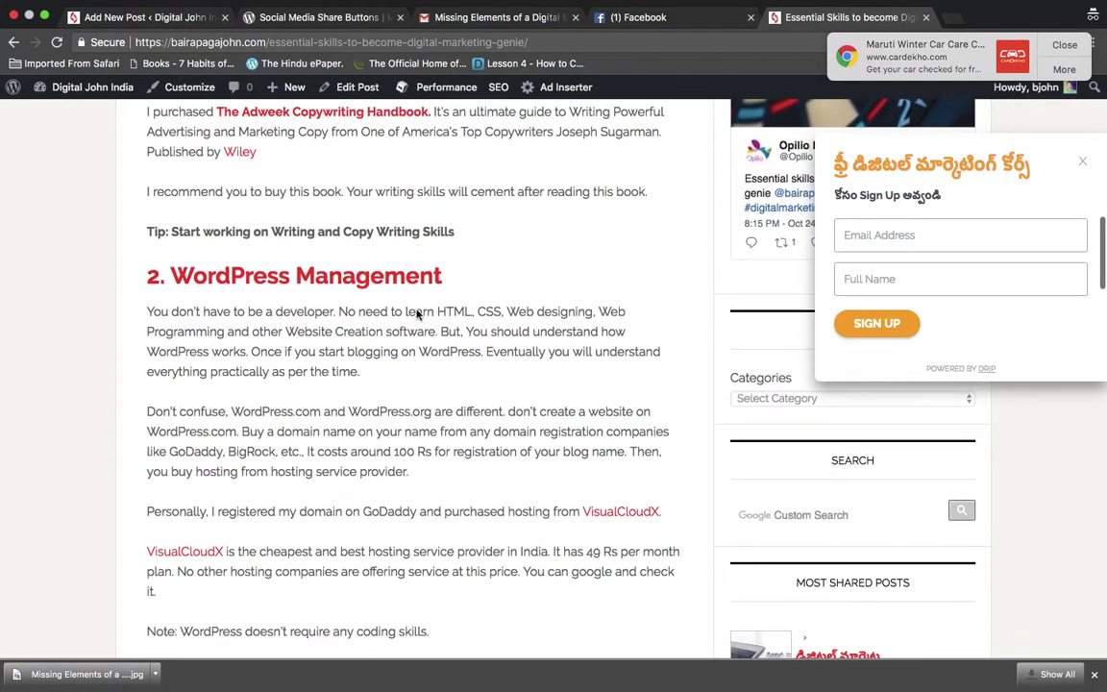
pyautogui.scroll(-20, 419, 358)
pyautogui.scroll(4, 419, 317)
pyautogui.scroll(-5, 420, 305)
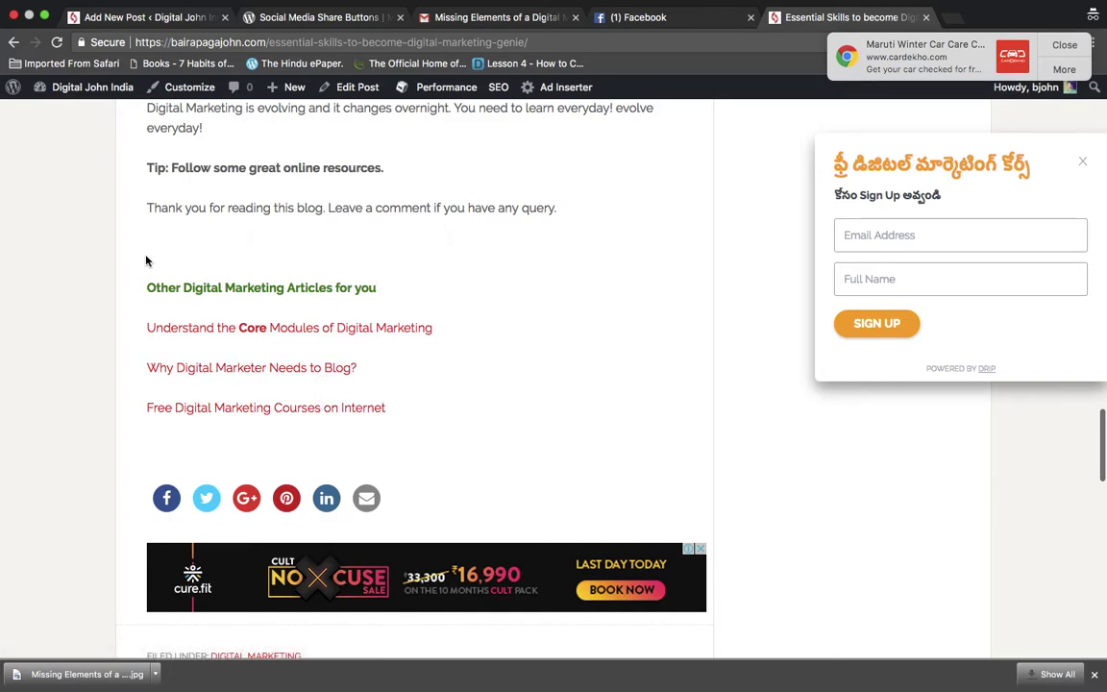
pyautogui.moveTo(144, 278); pyautogui.dragTo(411, 426)
pyautogui.press('super+c')
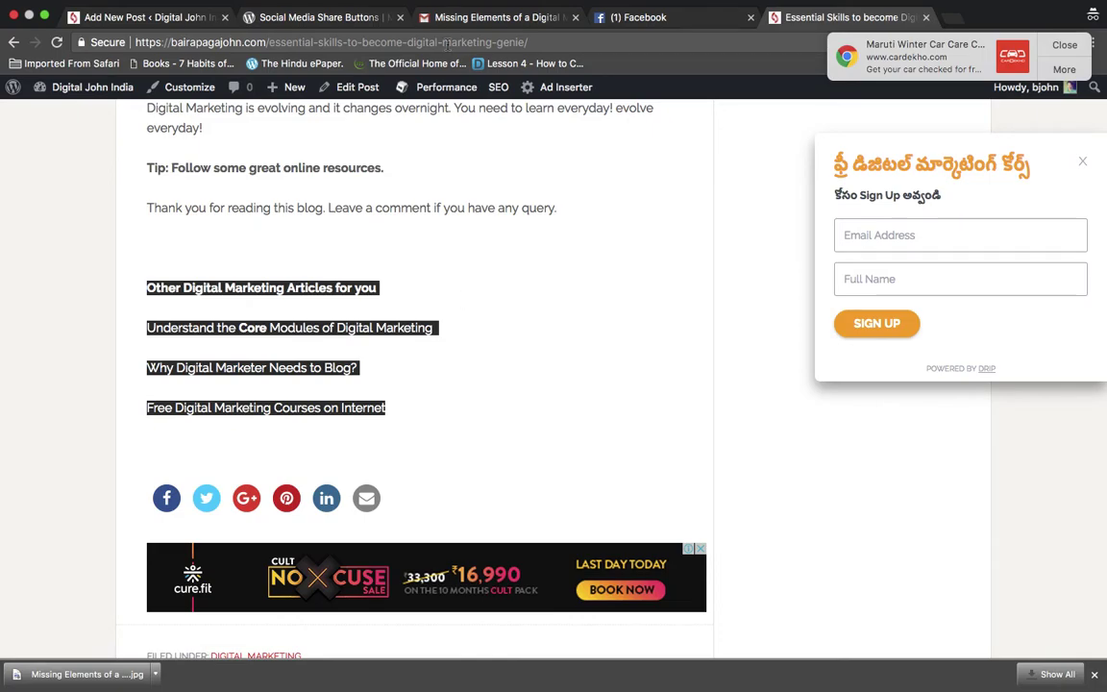
pyautogui.click(165, 19)
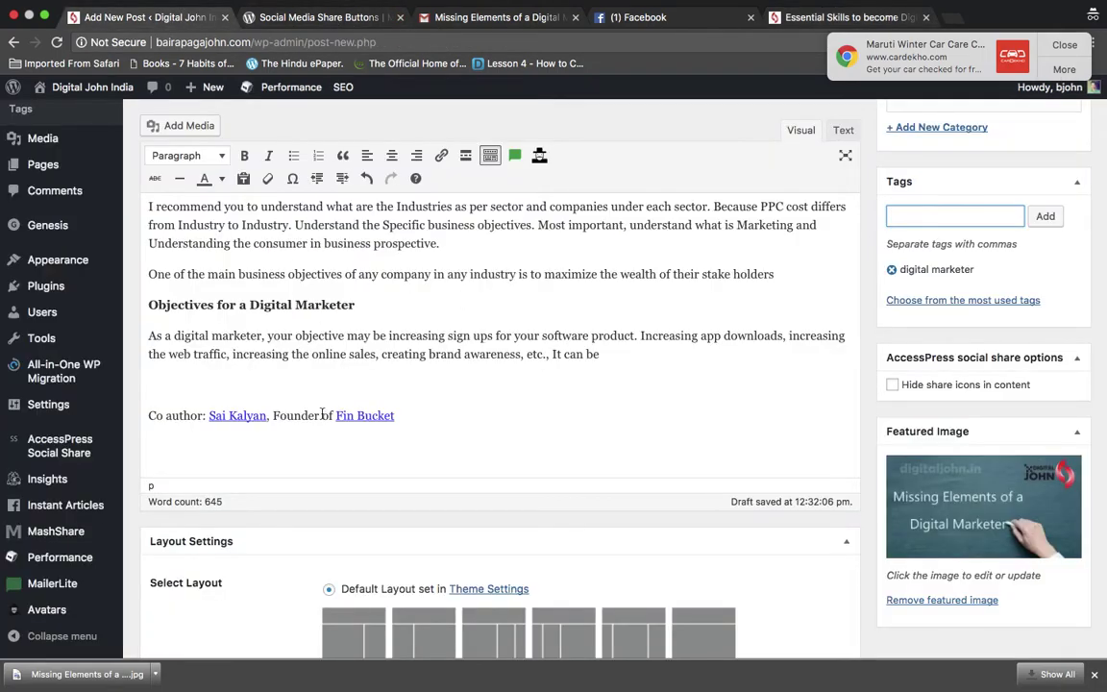
pyautogui.click(257, 439)
pyautogui.press('super+v')
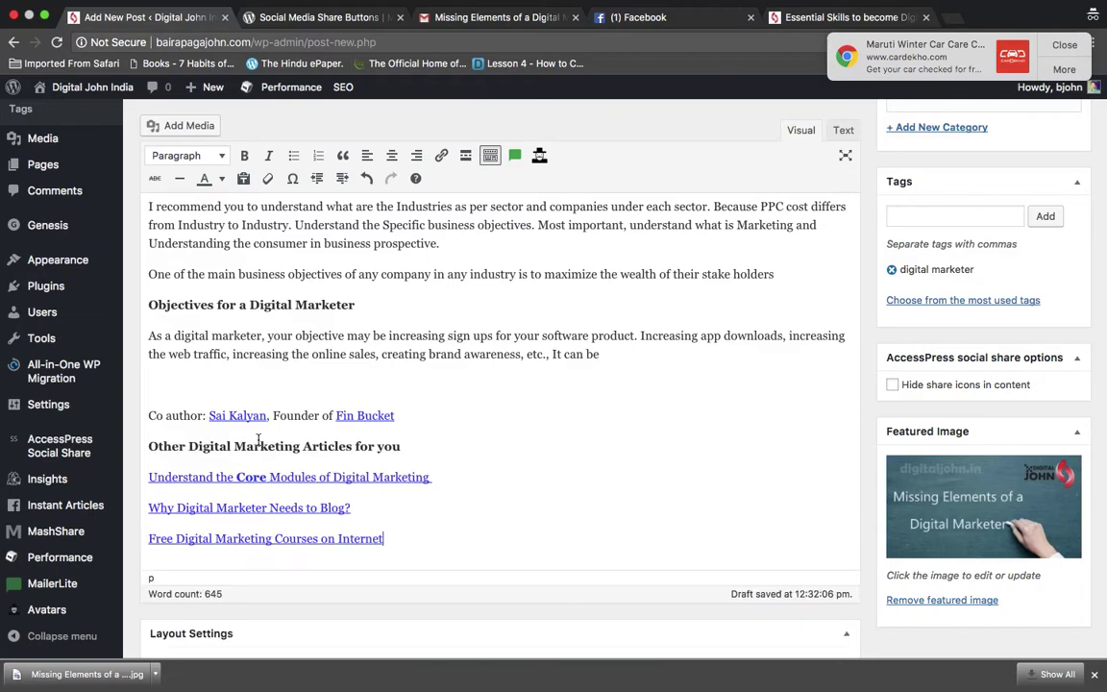
pyautogui.tripleClick(375, 478)
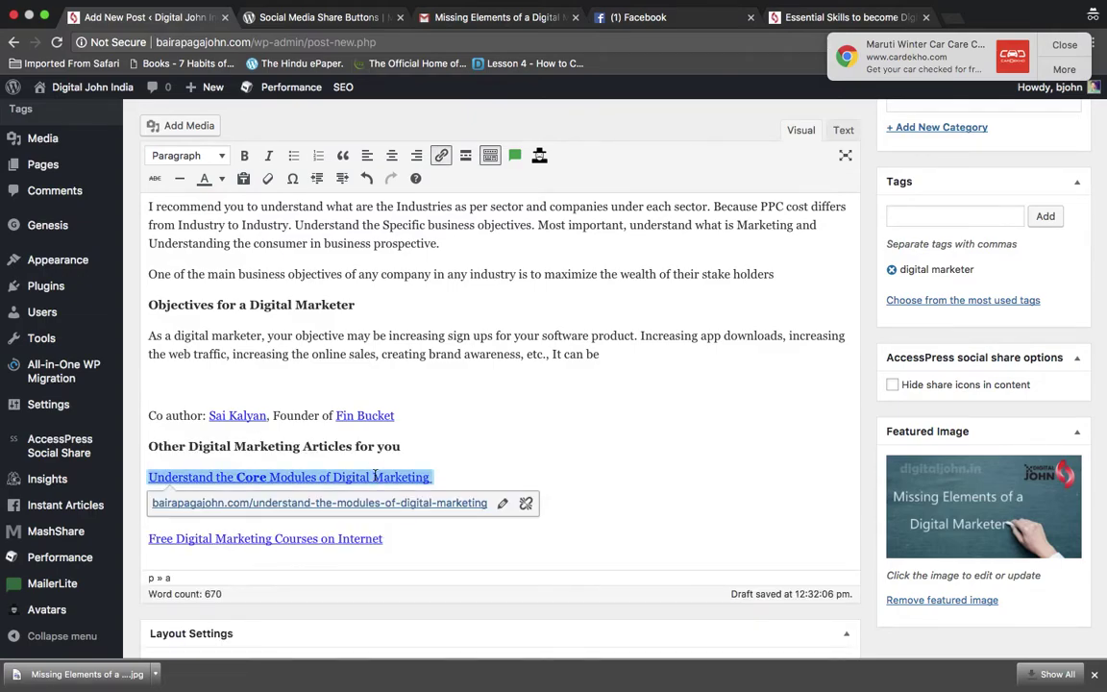
pyautogui.click(502, 502)
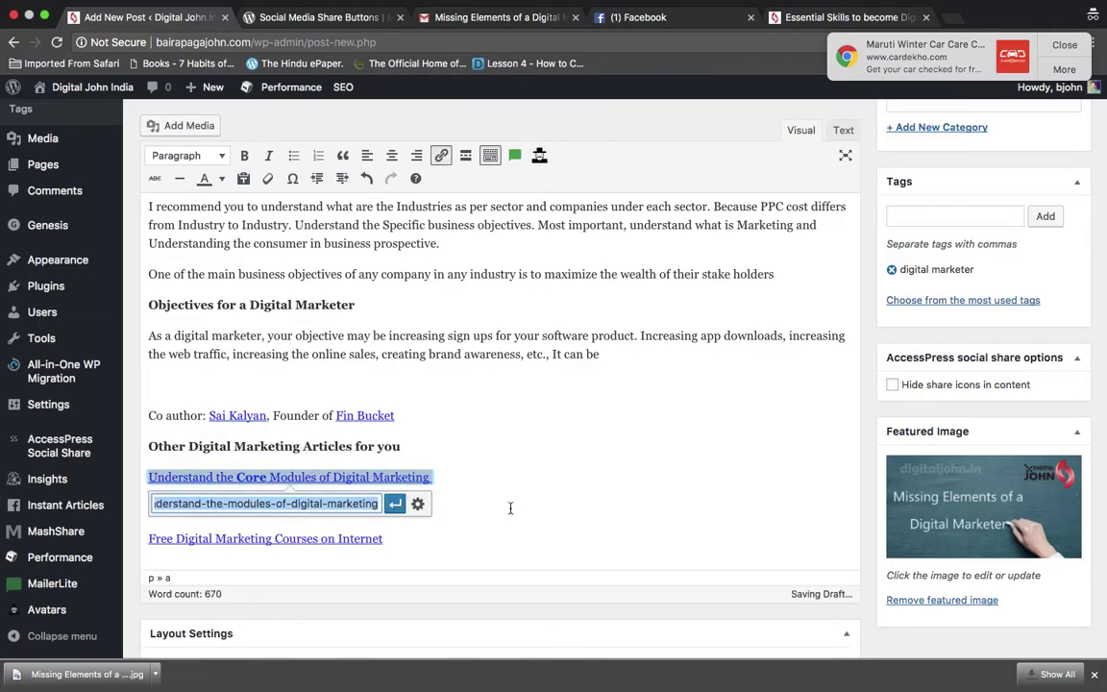
pyautogui.click(418, 505)
pyautogui.click(448, 264)
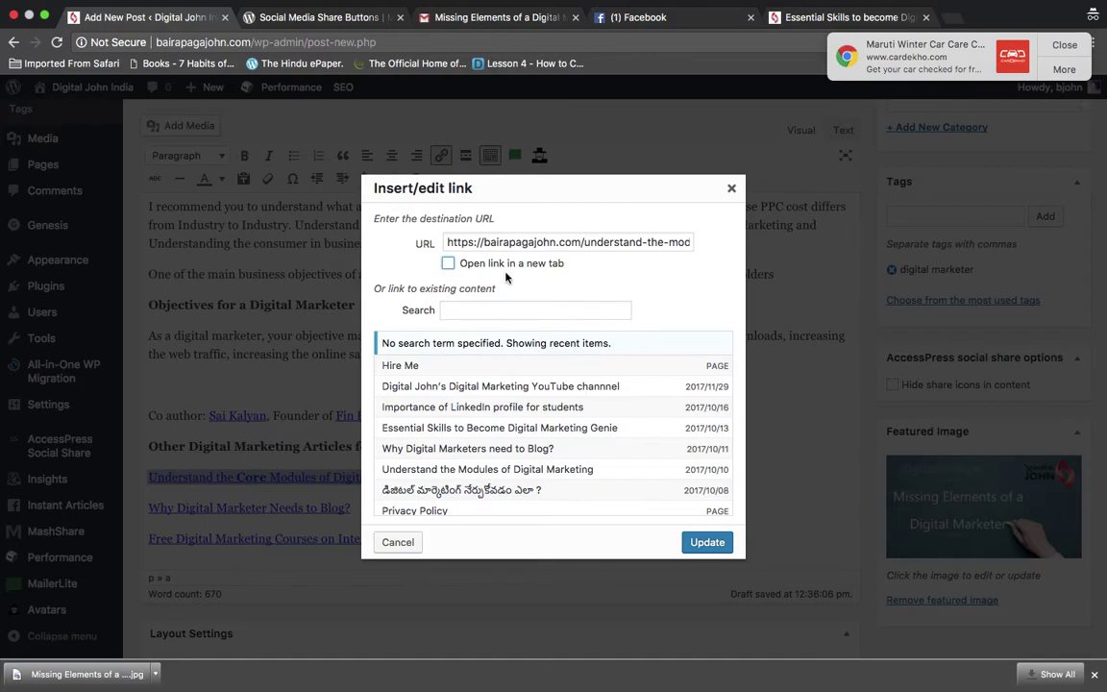
pyautogui.click(732, 187)
pyautogui.click(588, 435)
# Publish the "Missing Elements of Digital Marketer" post and open its live page.
pyautogui.scroll(-5, 588, 435)
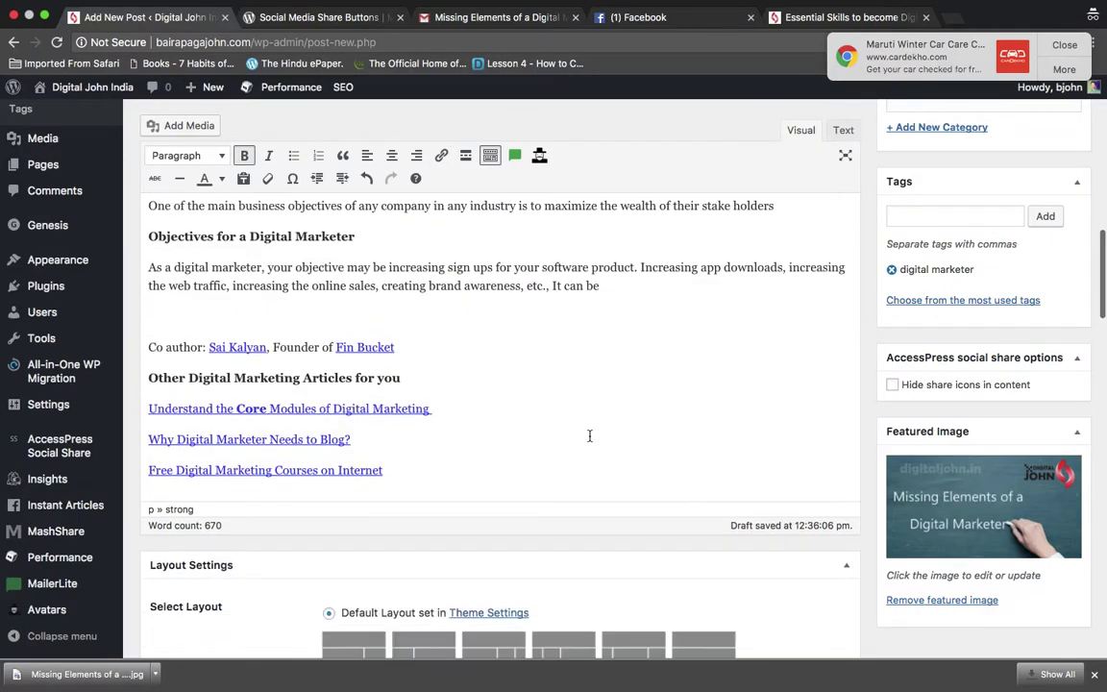
pyautogui.scroll(10, 588, 435)
pyautogui.scroll(10, 589, 435)
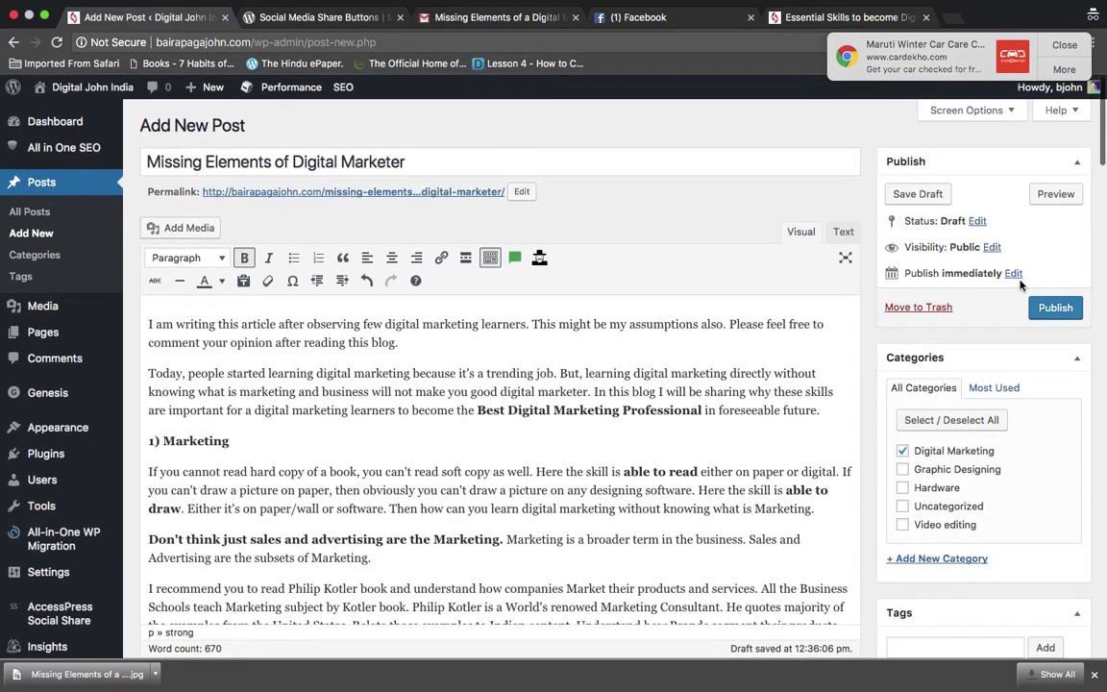
pyautogui.click(1062, 310)
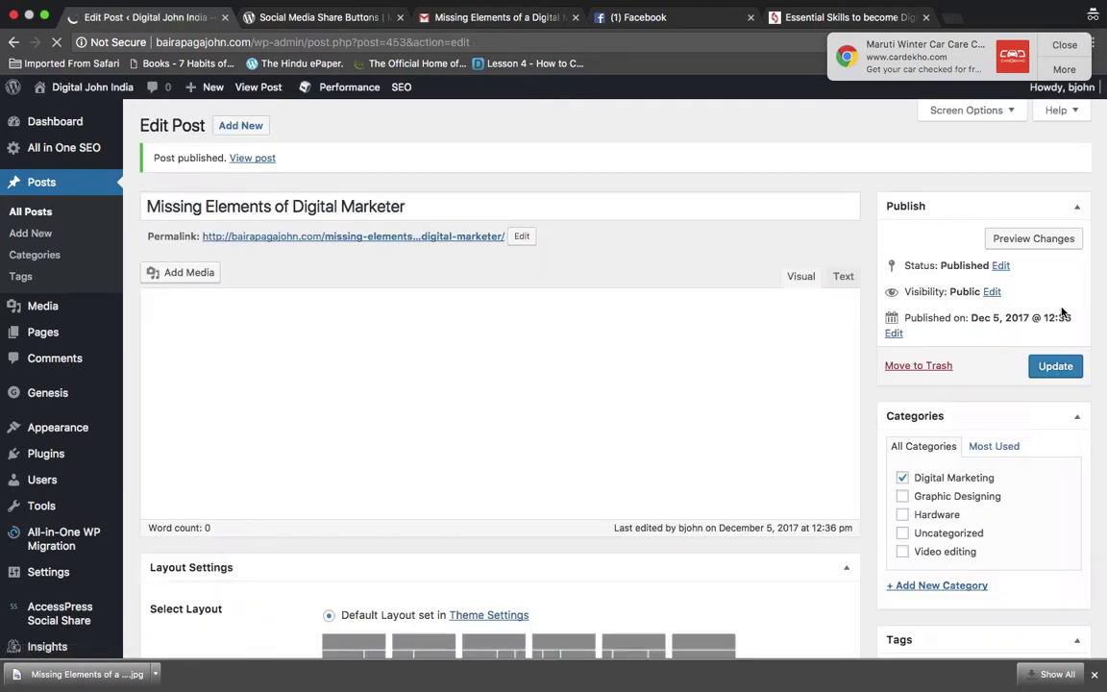
pyautogui.click(419, 222)
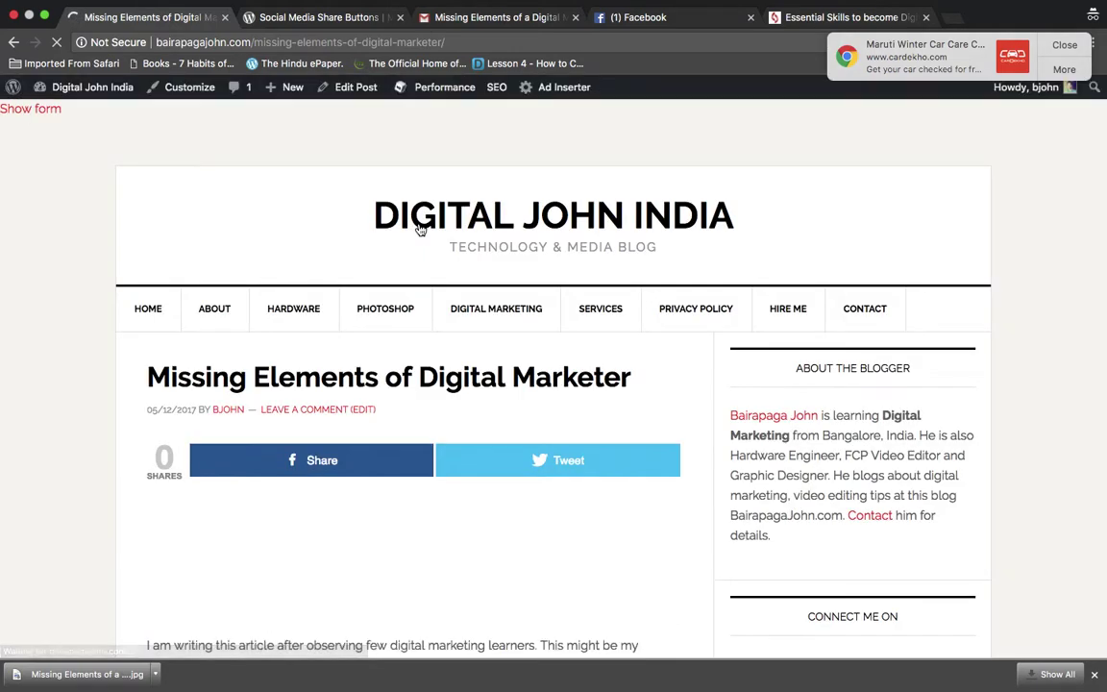
# Copy the live post's URL and paste it into a new post on Facebook to load the link preview.
pyautogui.click(551, 47)
pyautogui.press('super+c')
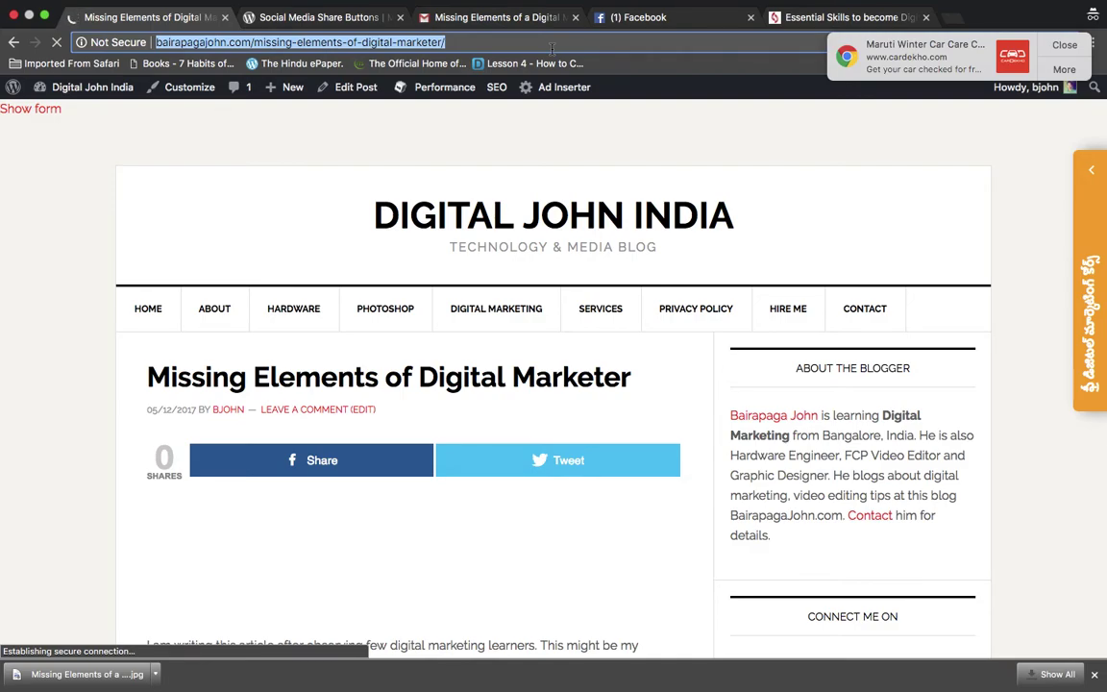
pyautogui.click(638, 18)
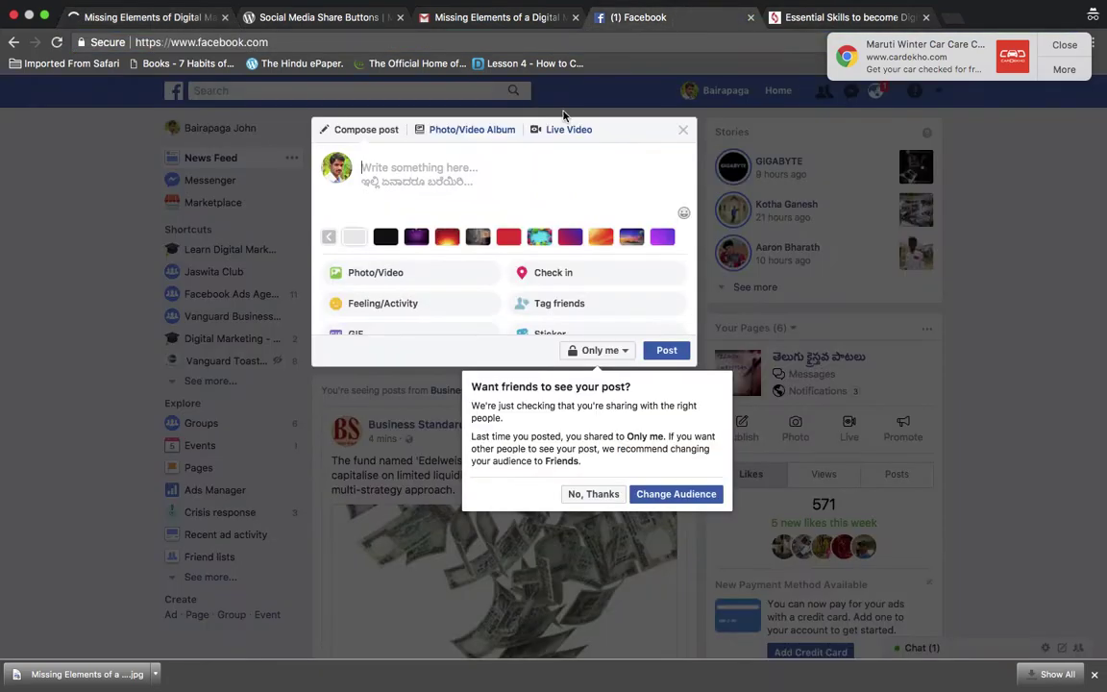
pyautogui.click(476, 193)
pyautogui.press('super+v')
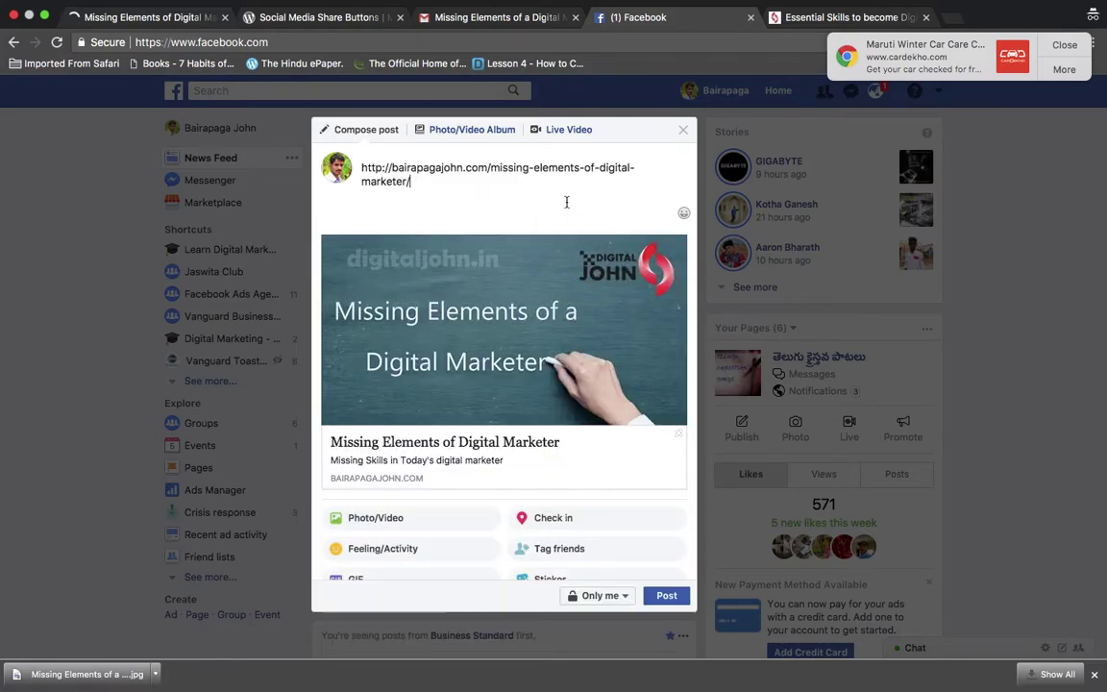
# Replace the pasted URL with the text "New Blog post from Digital" followed by a tag of the blogger's own profile, keeping the link preview.
pyautogui.tripleClick(531, 167)
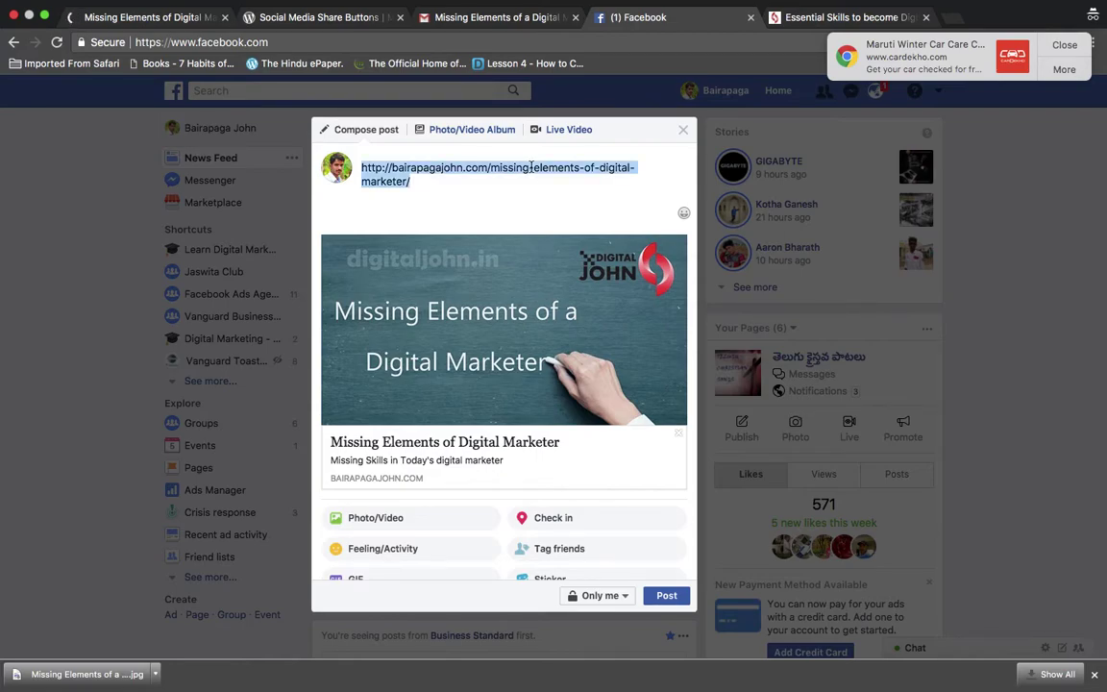
pyautogui.press('BackSpace')
pyautogui.write('M')
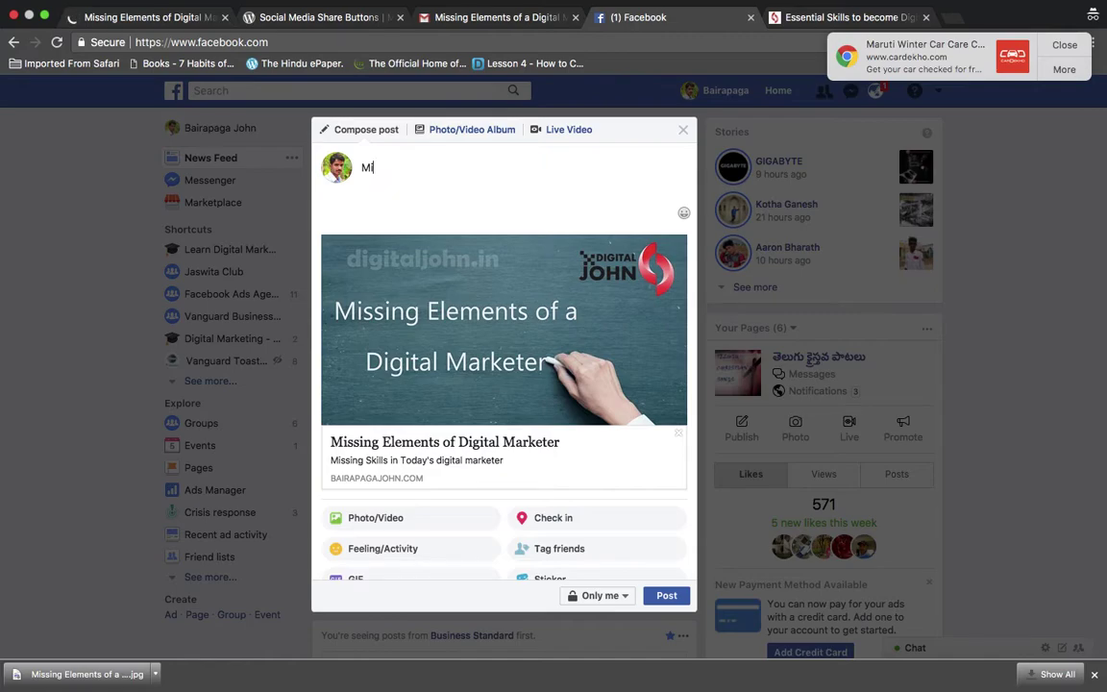
pyautogui.press('BackSpace')
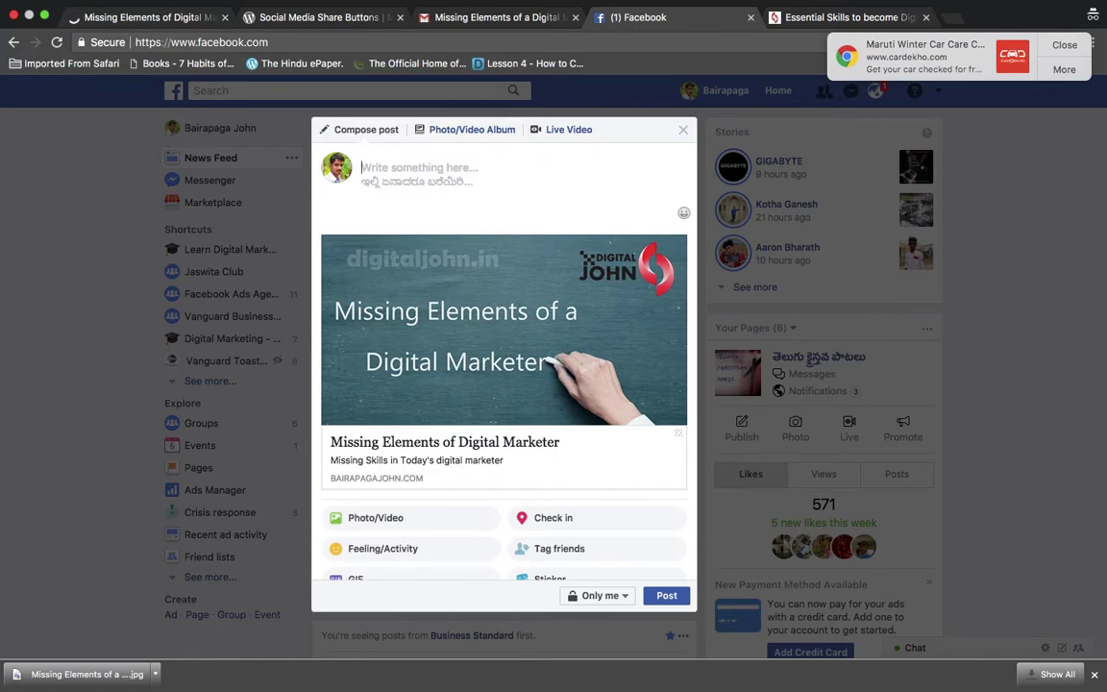
pyautogui.write('New Blog post from Digital John')
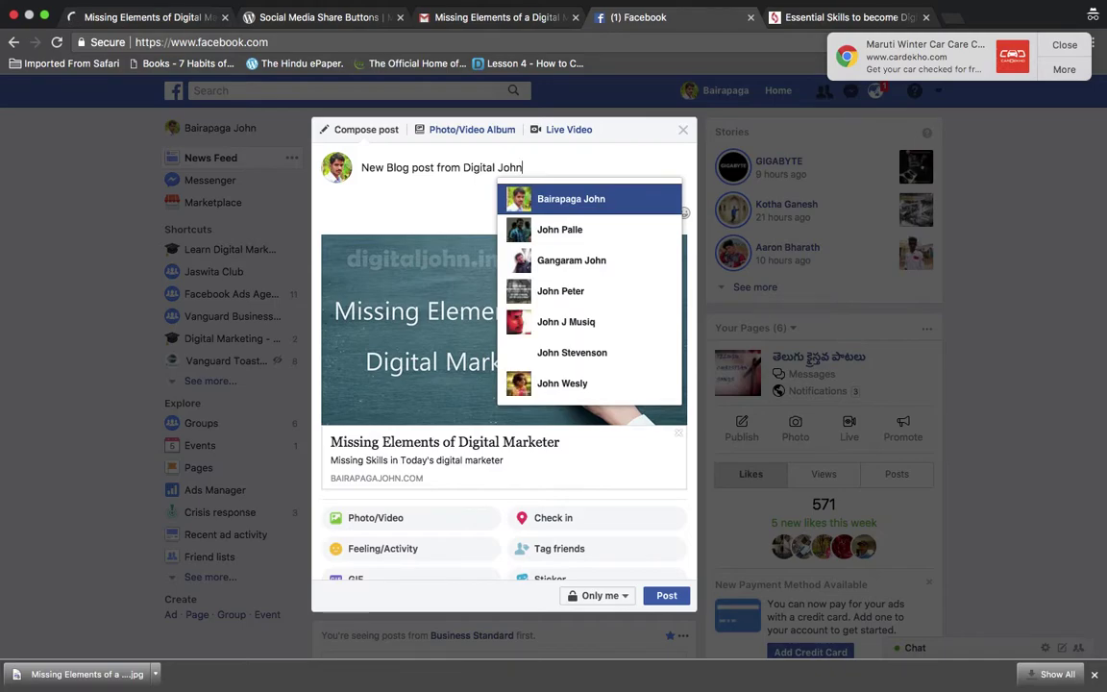
pyautogui.click(573, 196)
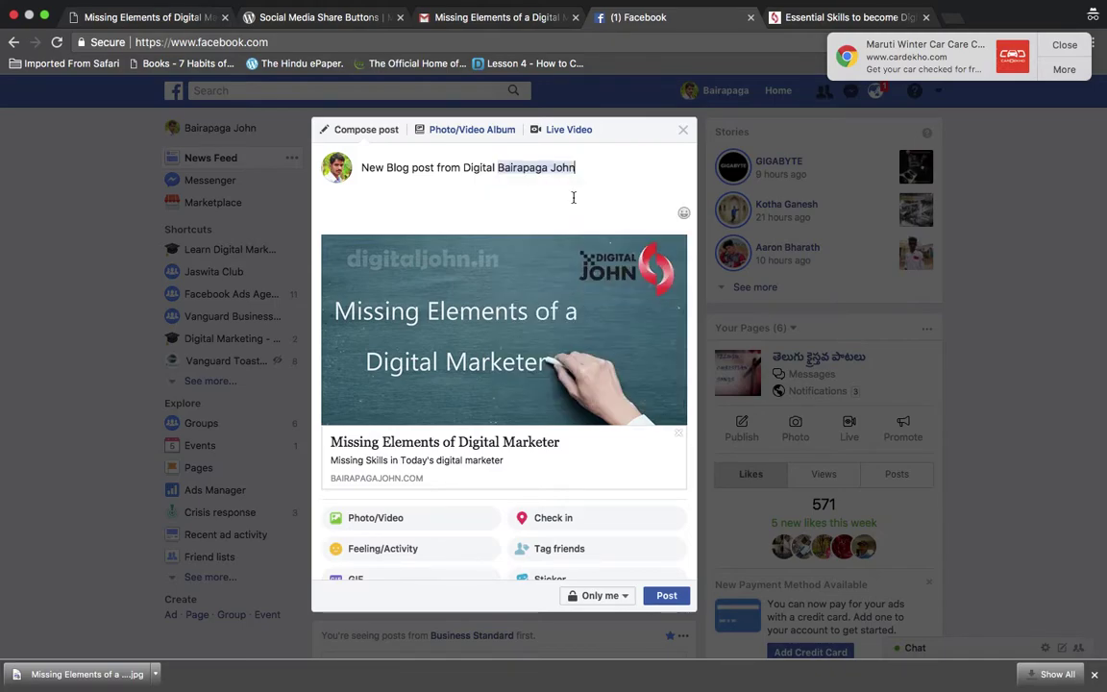
# Set the Facebook post's audience to Public and publish it to the news feed.
pyautogui.scroll(-4, 573, 197)
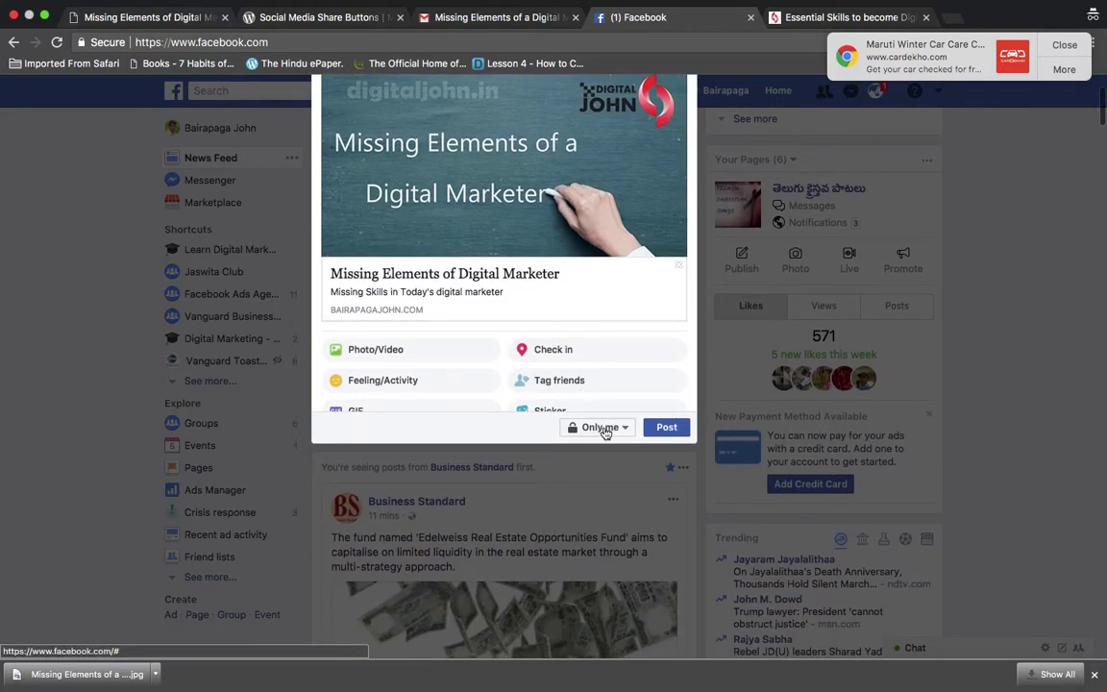
pyautogui.click(624, 428)
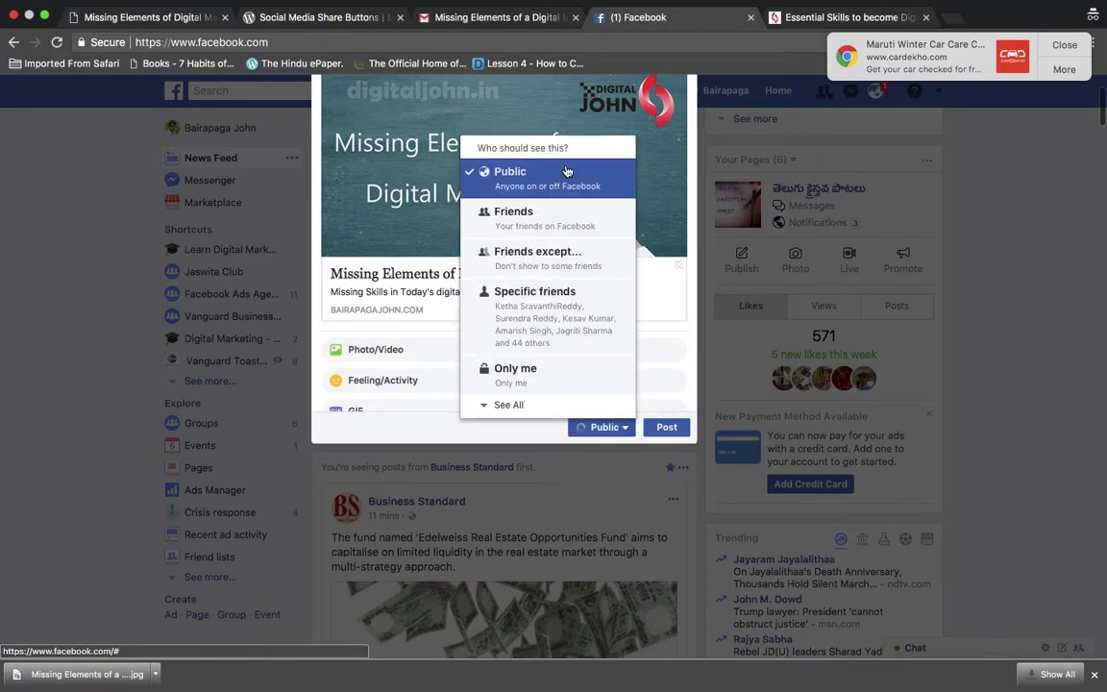
pyautogui.click(519, 170)
pyautogui.scroll(4, 557, 366)
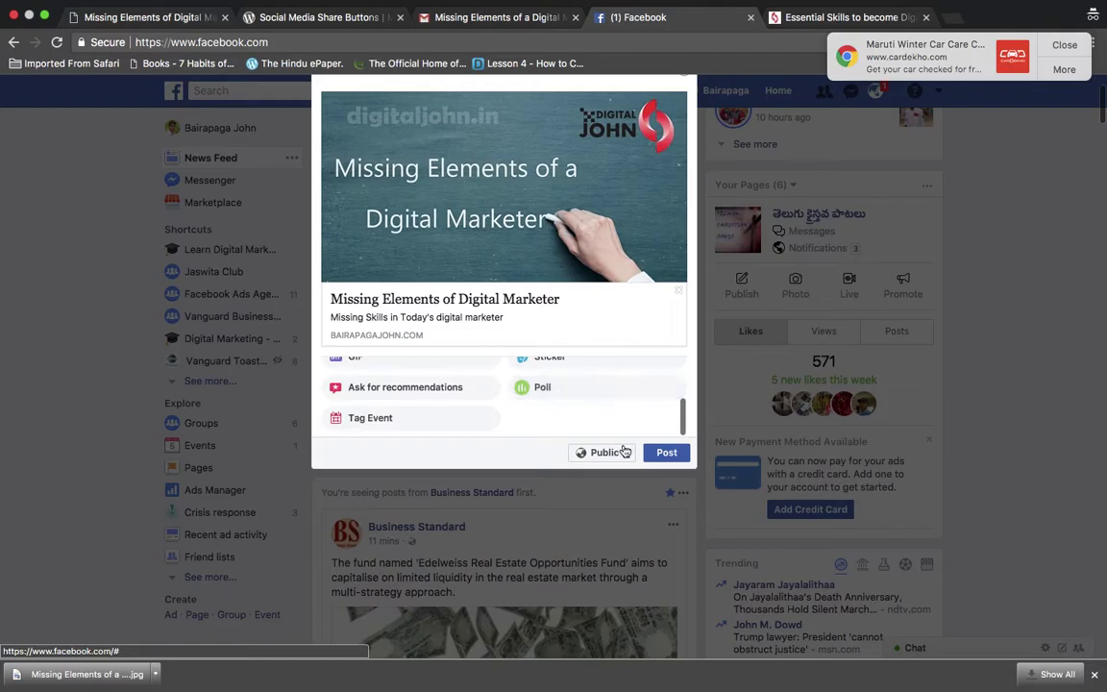
pyautogui.click(667, 459)
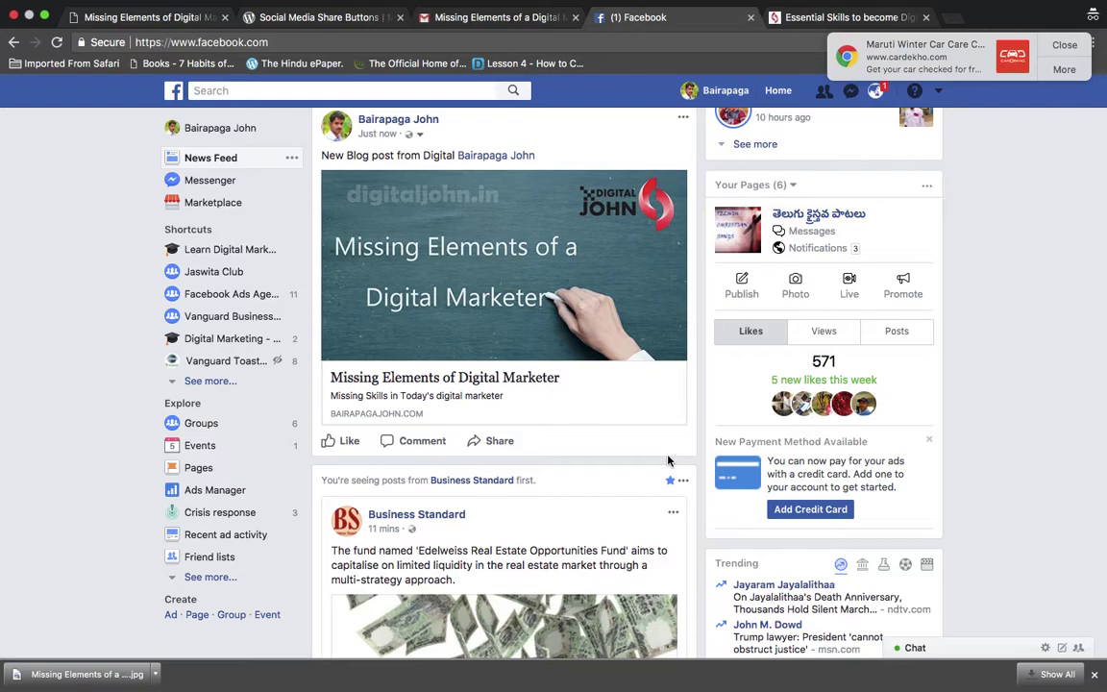
pyautogui.scroll(3, 669, 462)
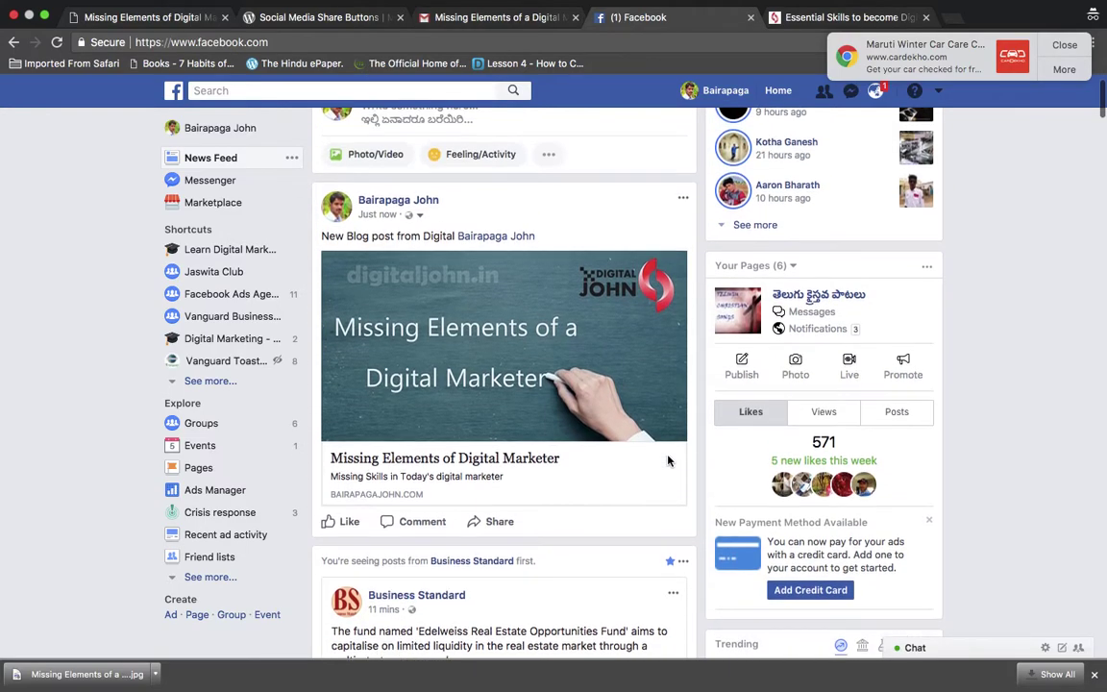